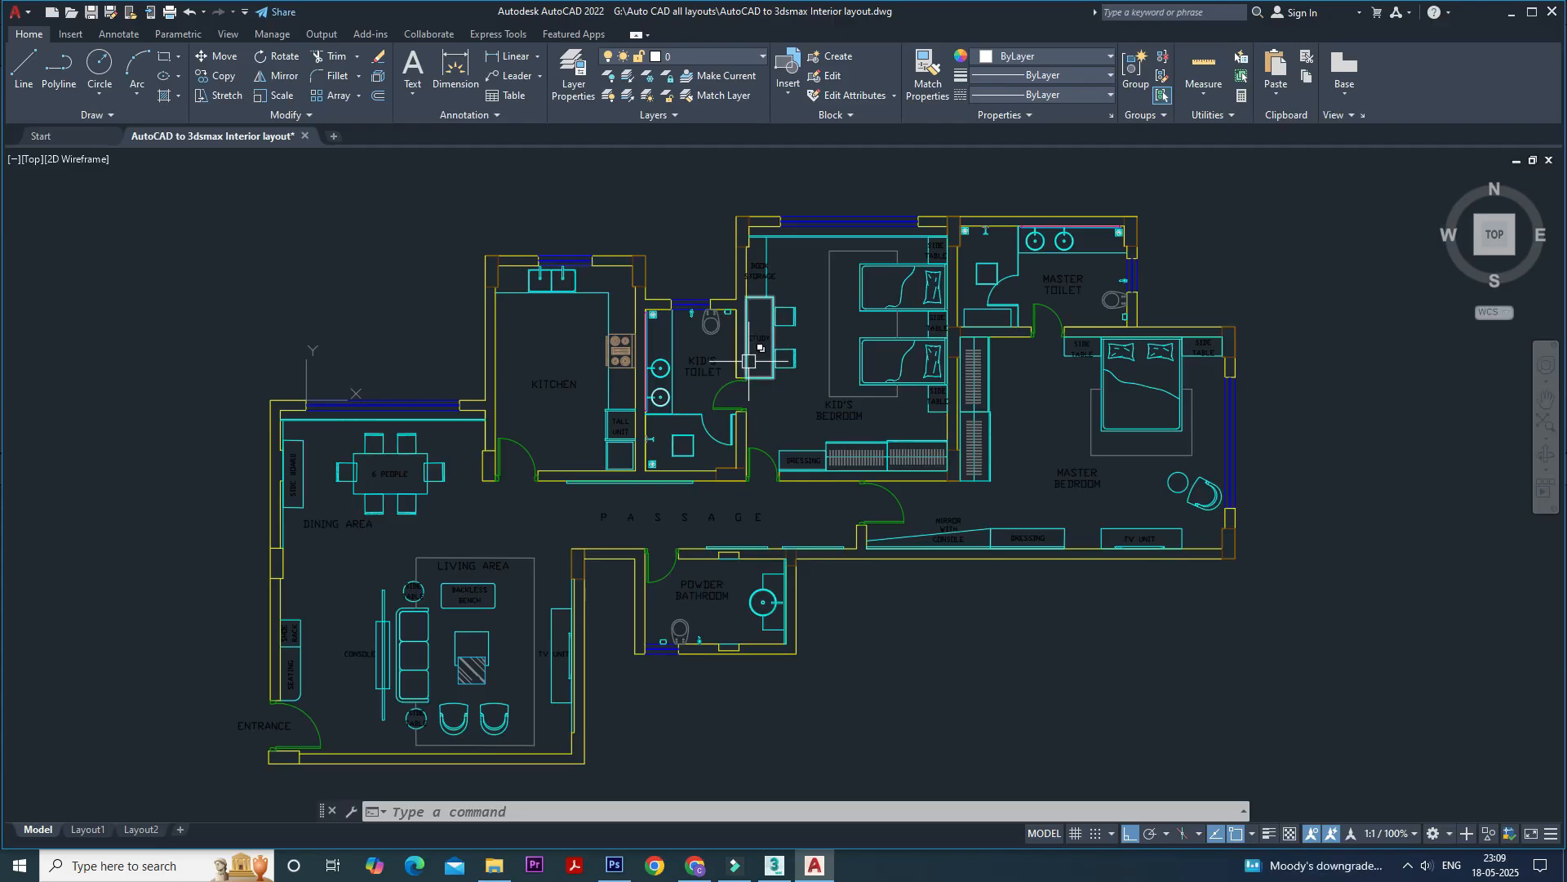
Save the drawing as "AutoCAD to 3dsmax Interior layout" in the Auto CAD all layouts folder, replacing the existing file
left_click(111, 12)
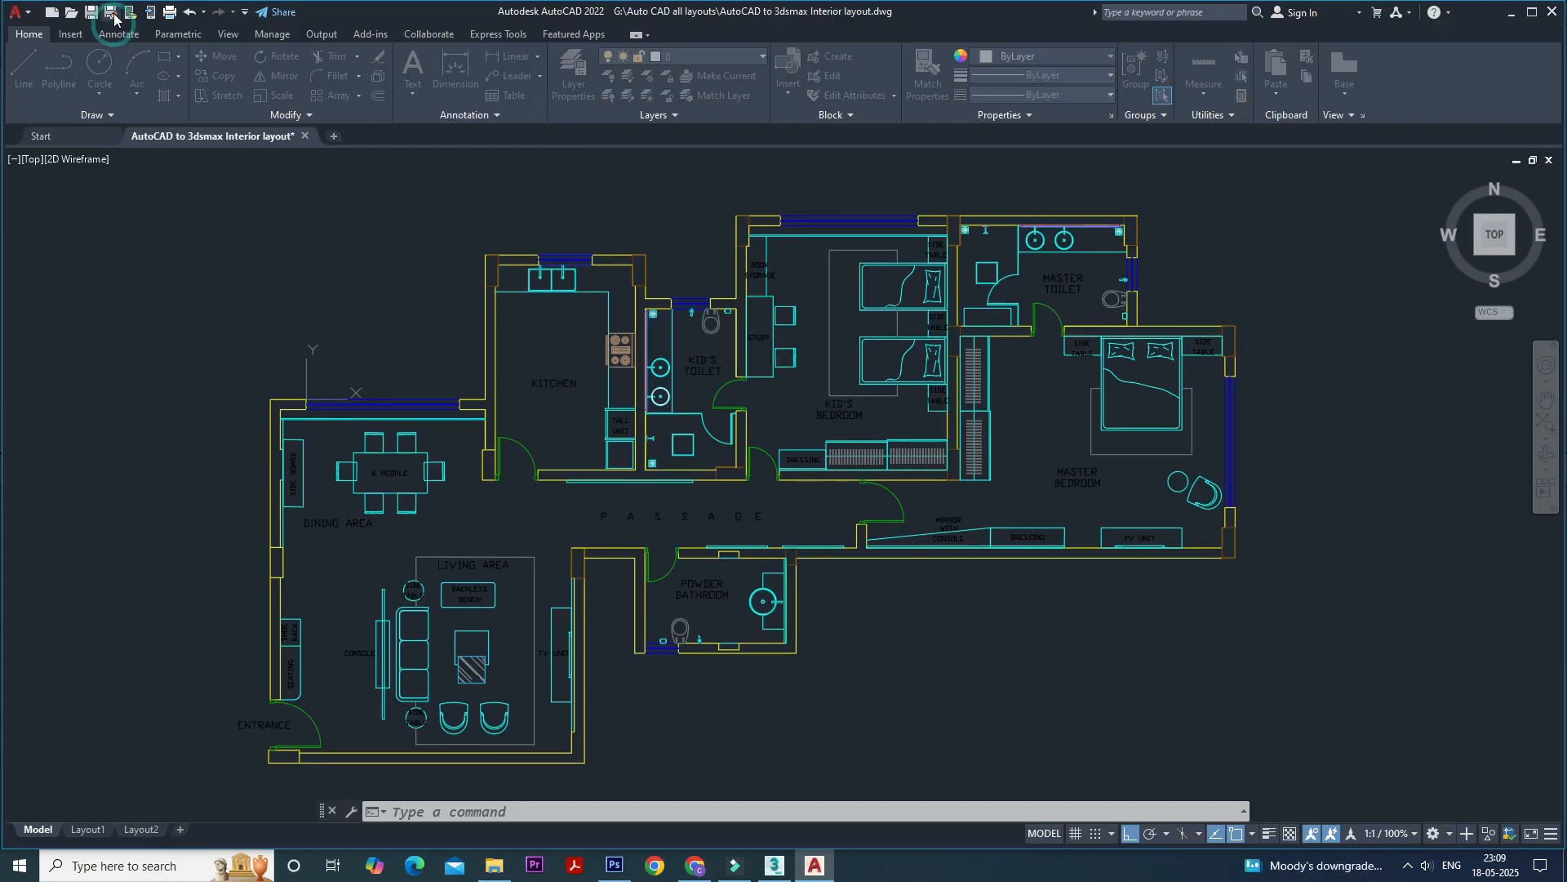
left_click(699, 298)
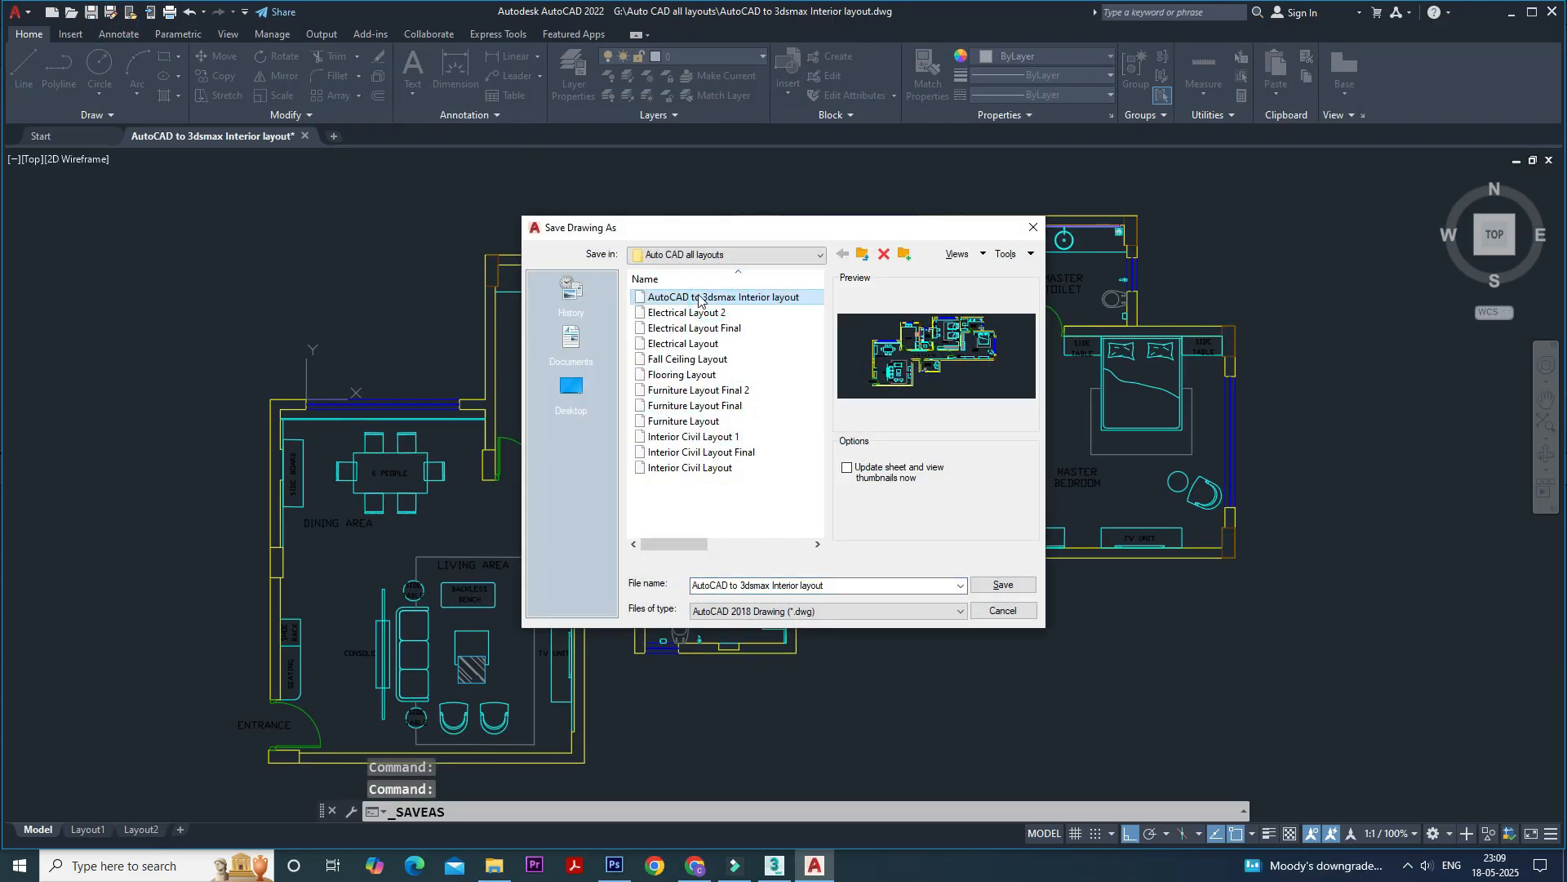
left_click(978, 583)
left_click(810, 467)
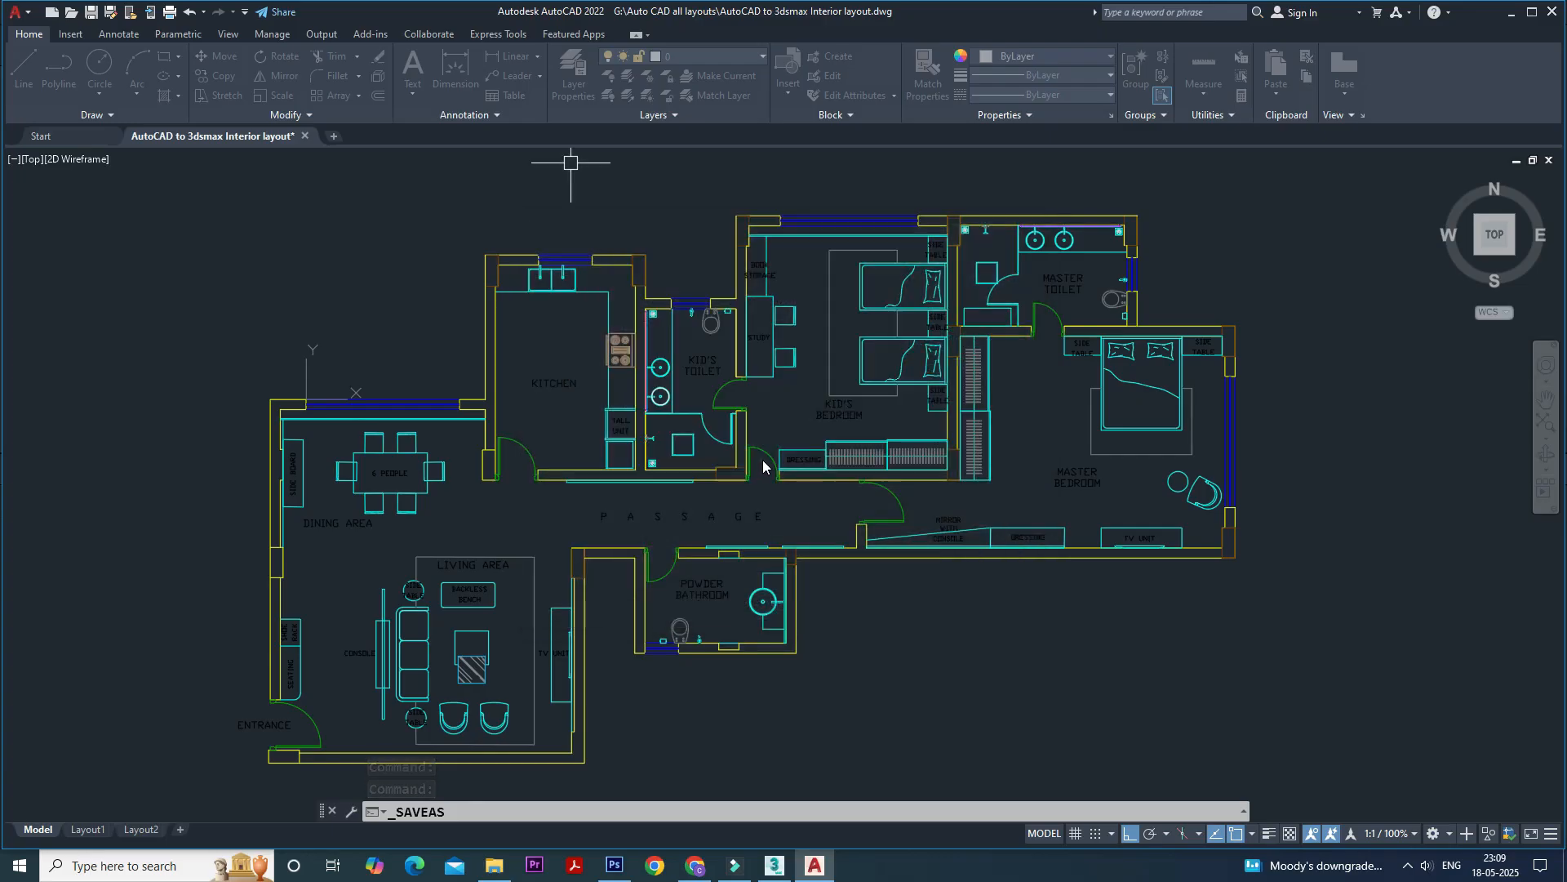
Switch to 3ds Max and accept a system unit scale of 1 unit = 1.0 inch
left_click(774, 865)
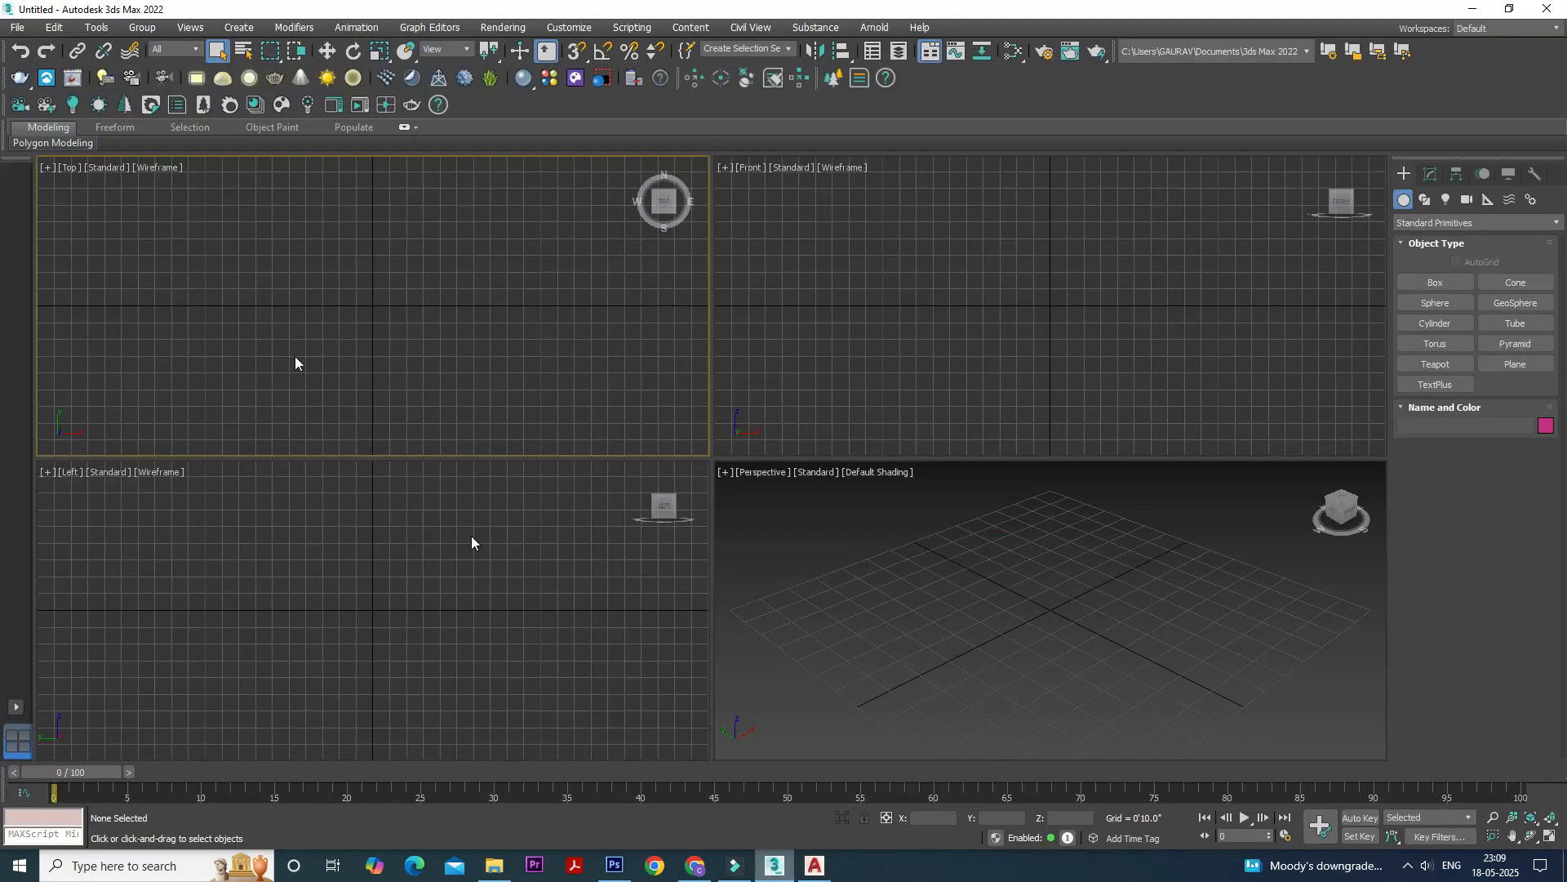
left_click(563, 33)
left_click(604, 299)
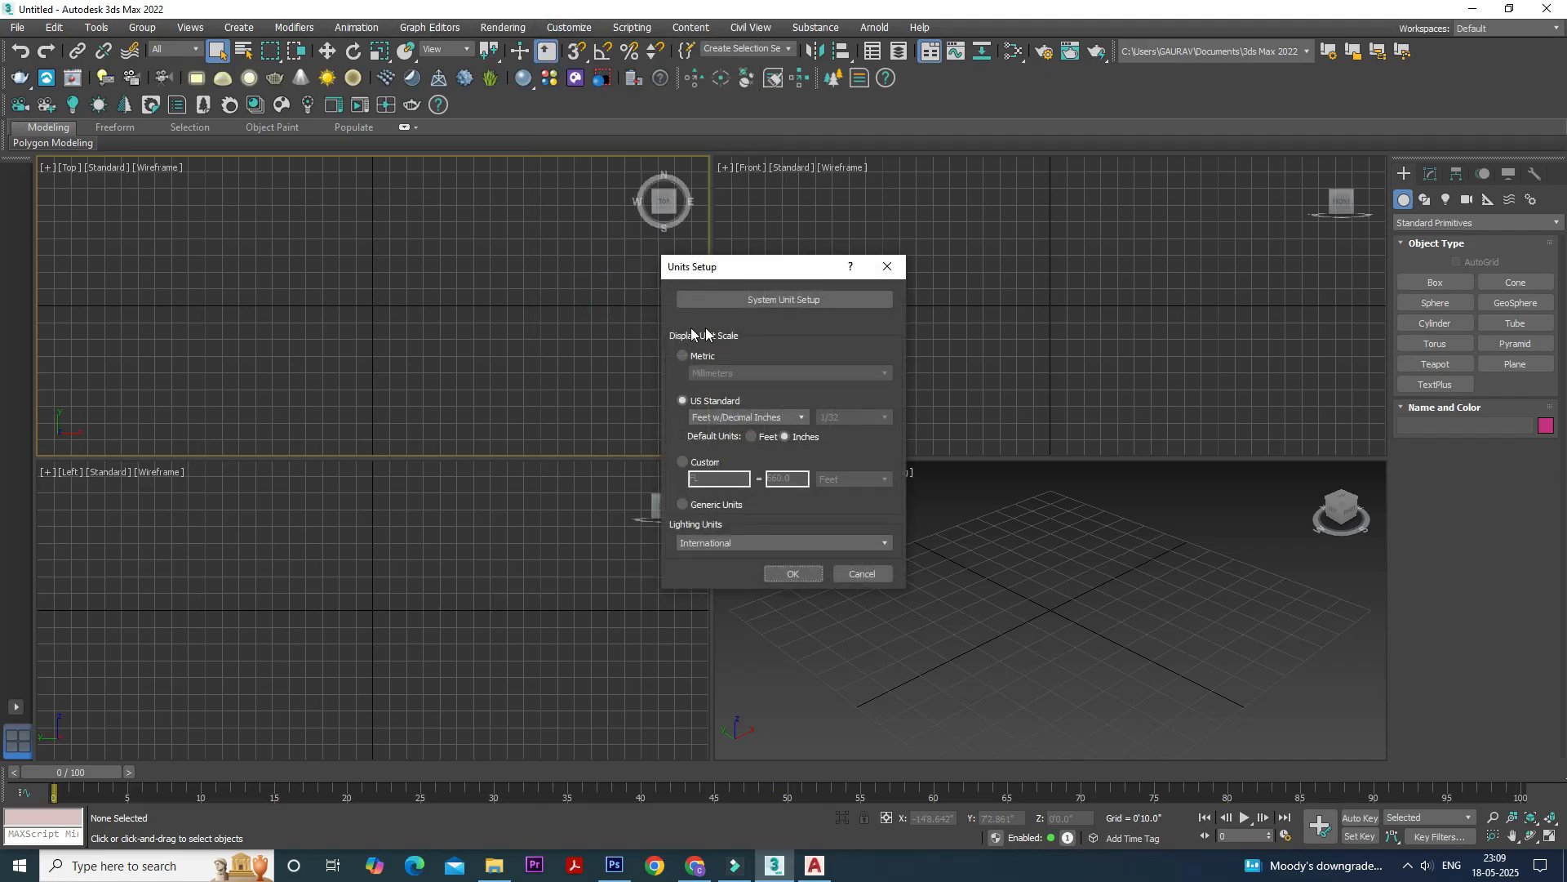
left_click(799, 299)
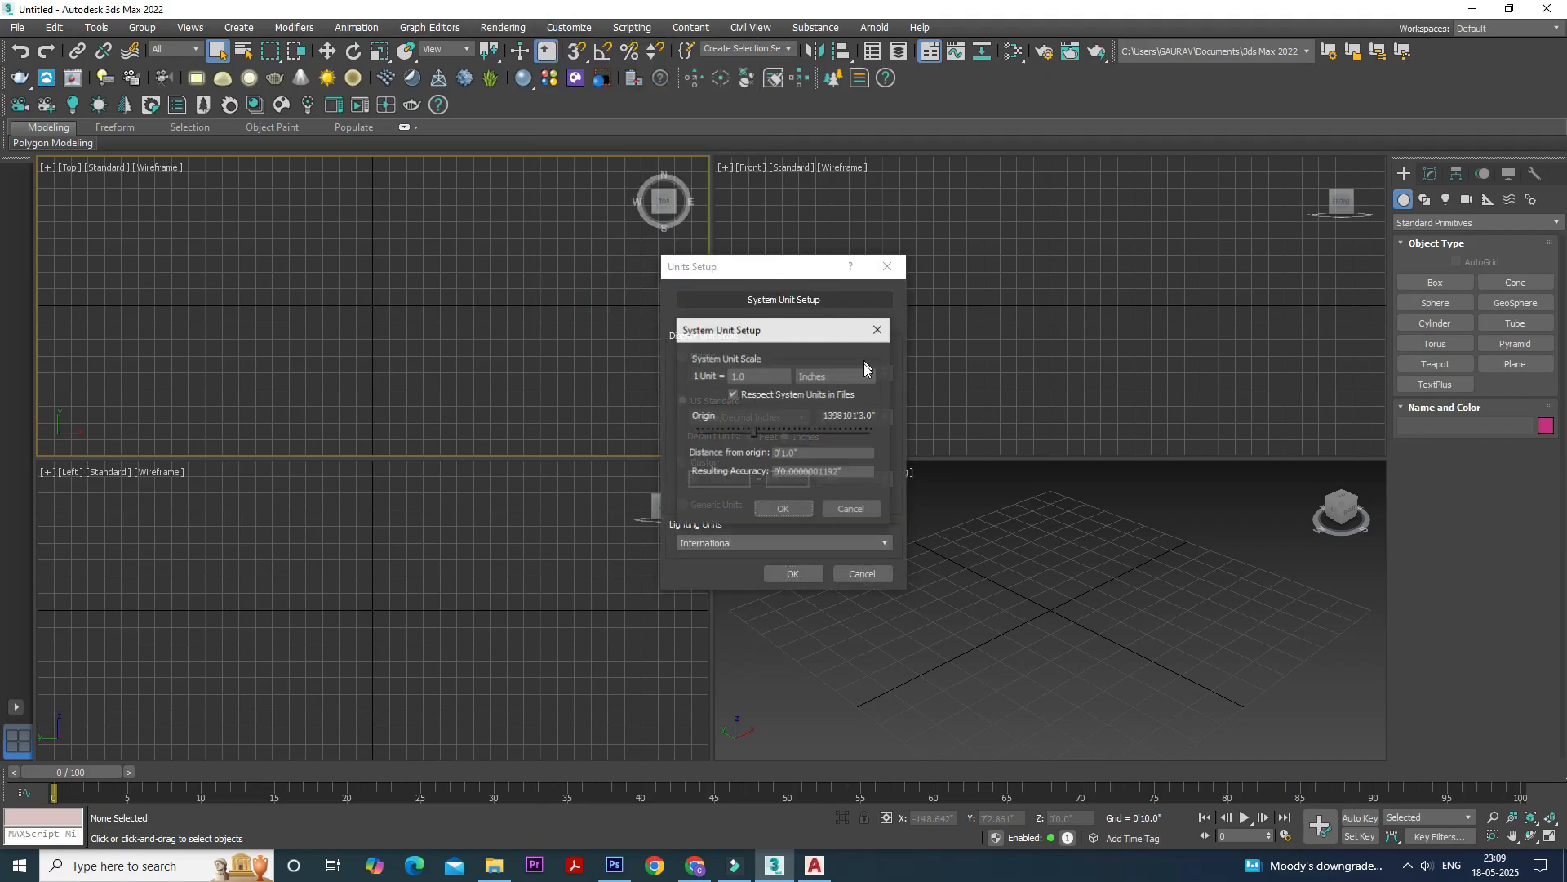
left_click(783, 508)
Set the display units to US Standard, Feet w/Decimal Inches
left_click(794, 420)
left_click(707, 357)
left_click(718, 373)
left_click(723, 379)
left_click(718, 401)
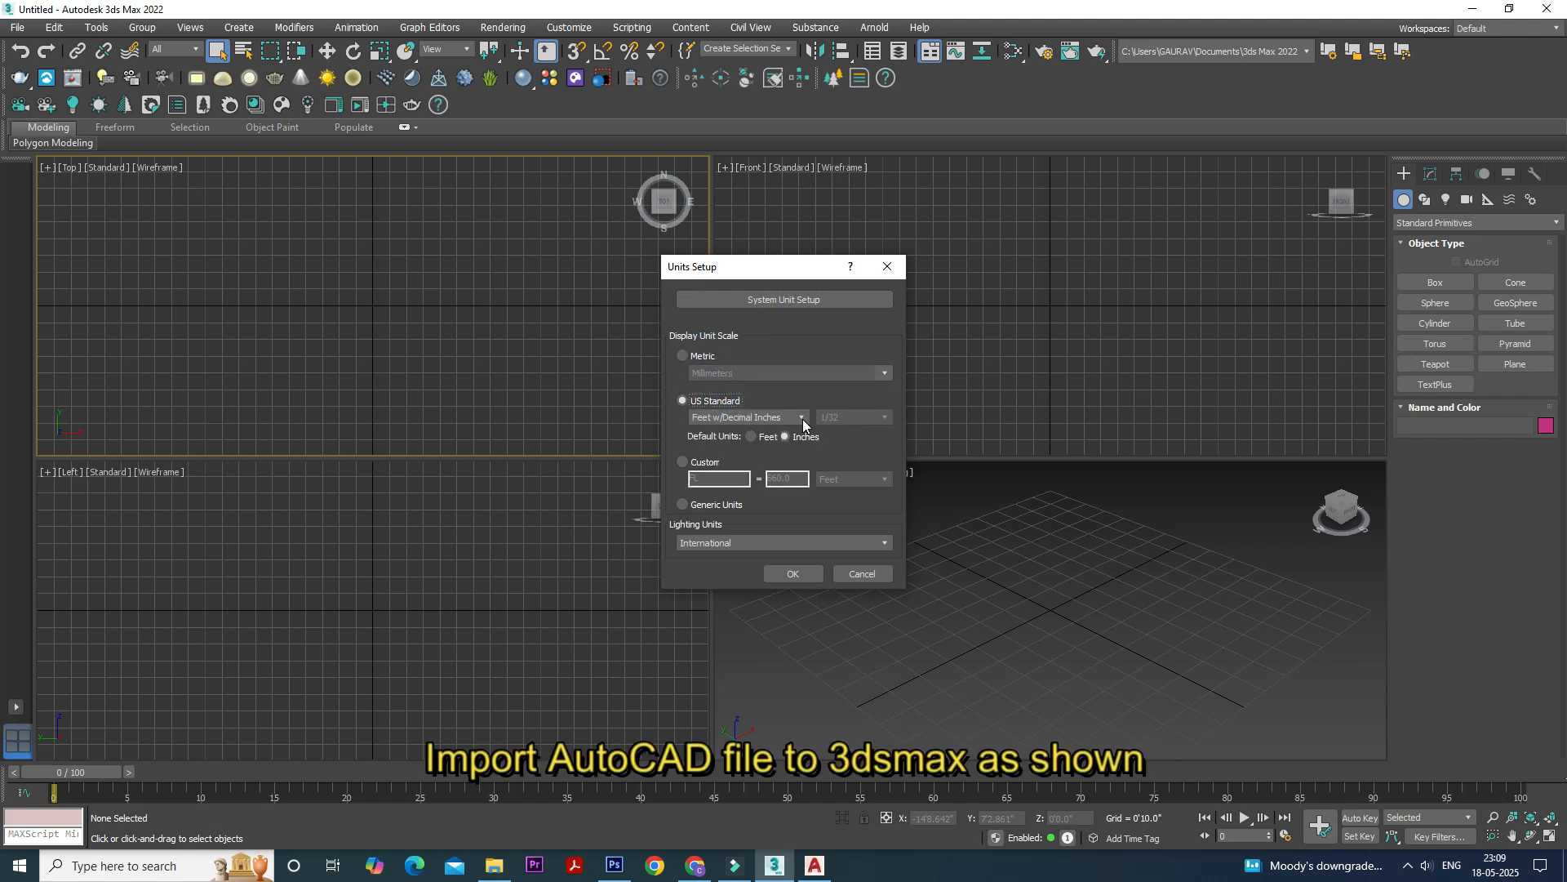
left_click(805, 573)
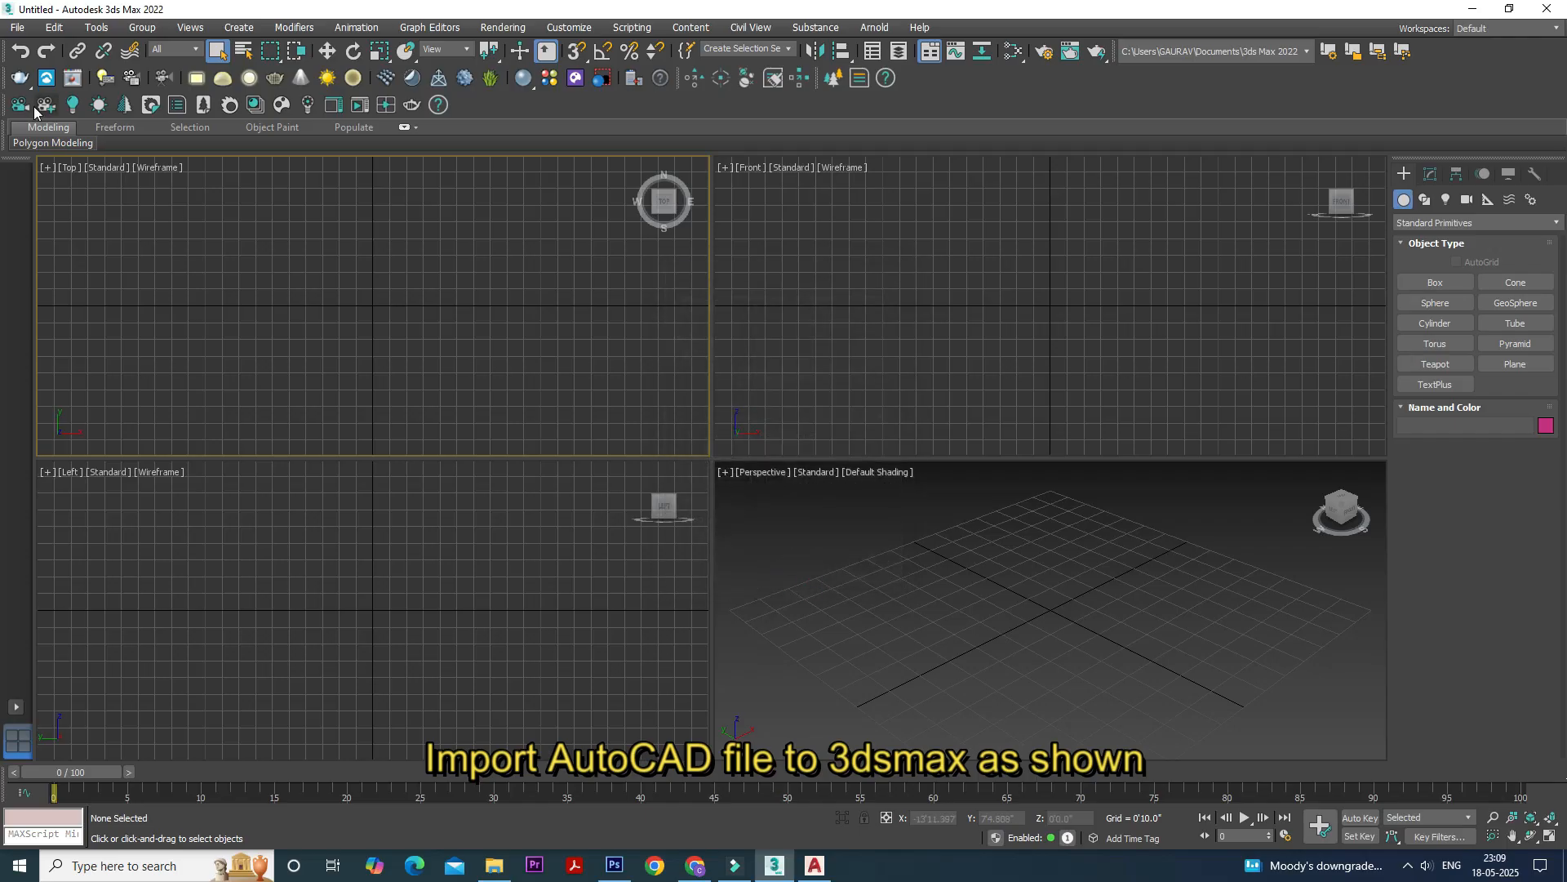
Choose the drawing "AutoCAD to 3dsmax Interior layout" for import into the scene
left_click(22, 27)
mouse_move(61, 256)
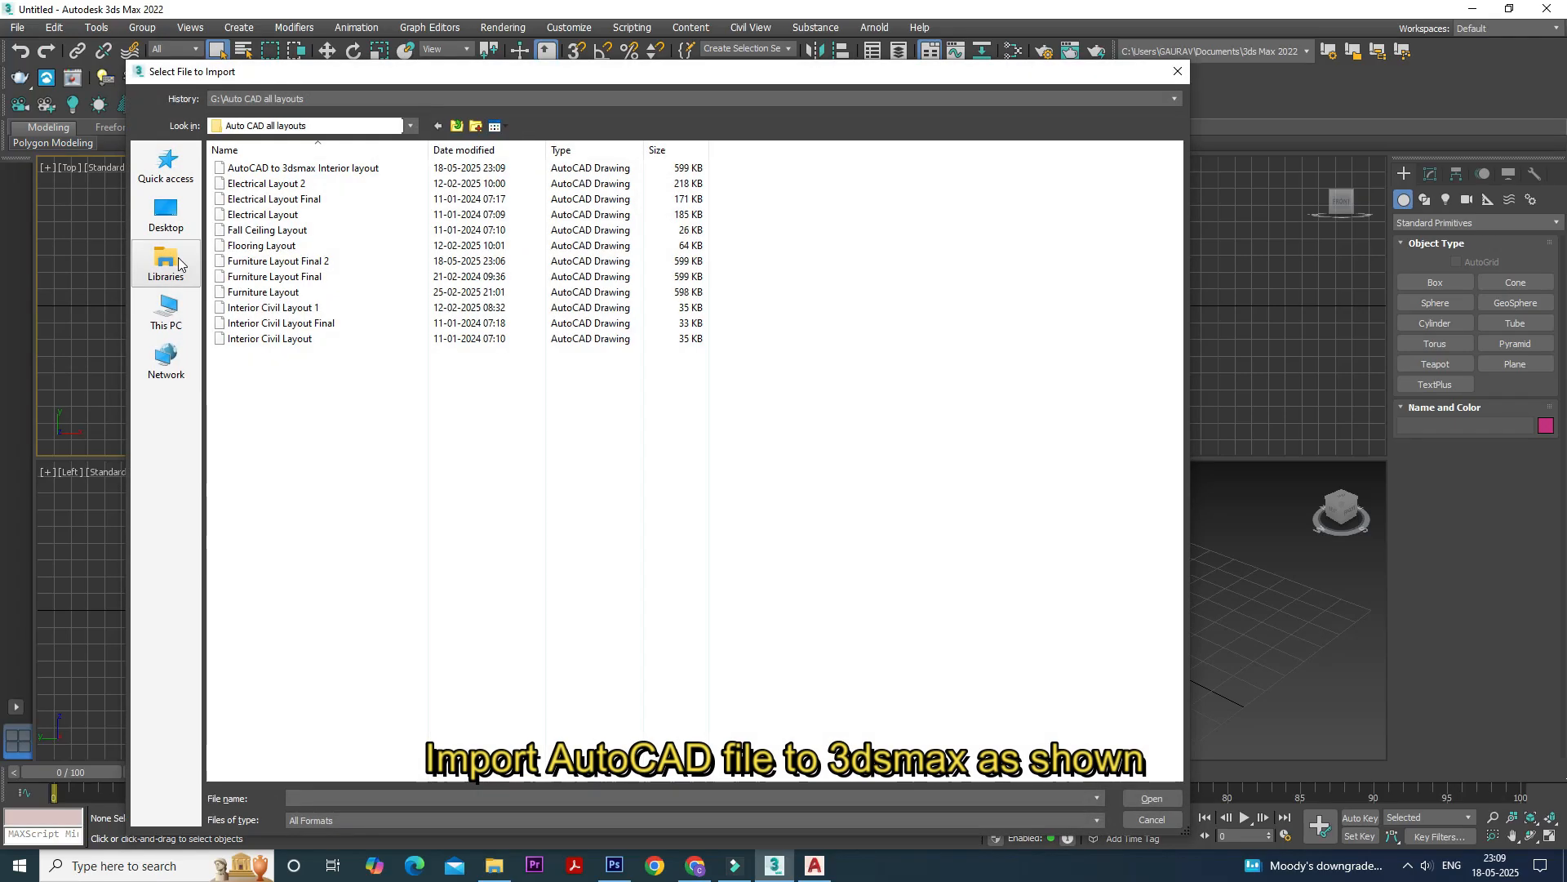
left_click(351, 167)
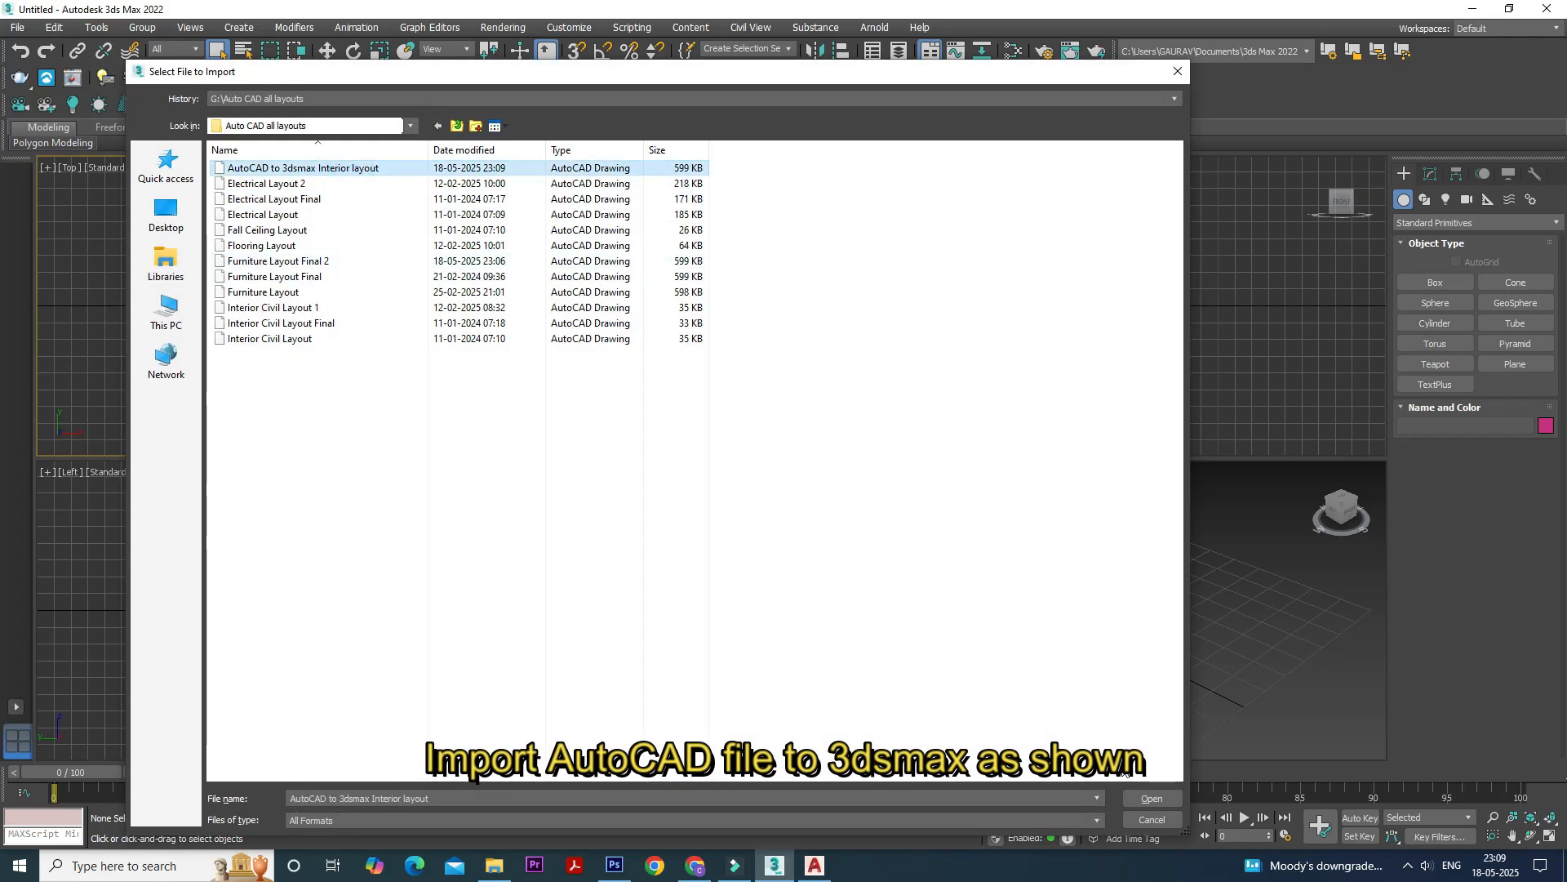
left_click(1138, 797)
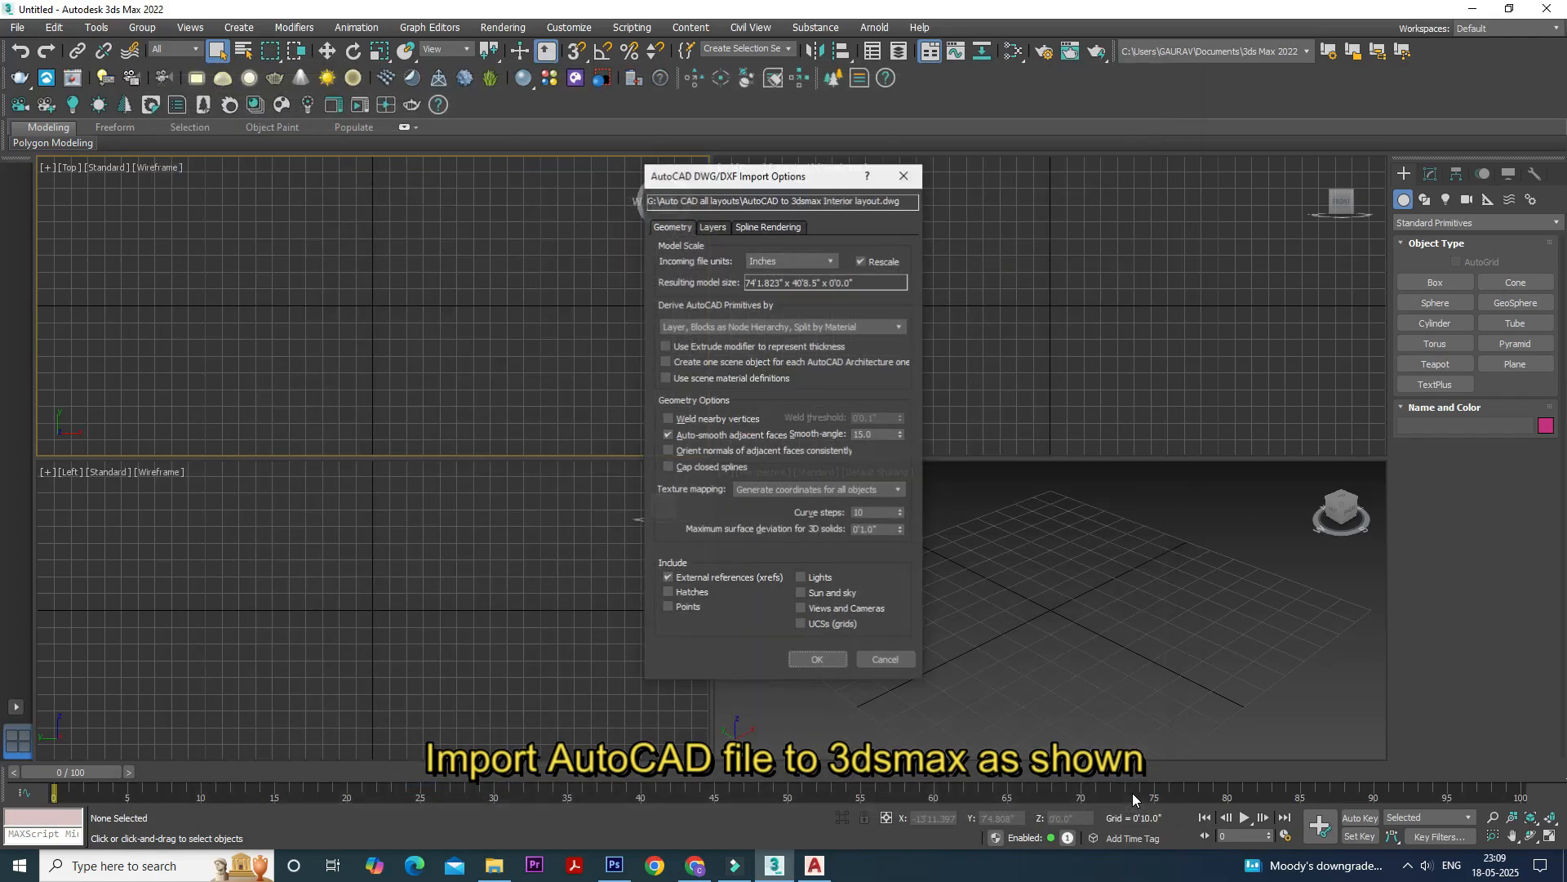
Import the drawing with incoming units in inches, Rescale enabled and all layers included through Select from list
left_click(811, 260)
left_click(811, 258)
left_click(862, 259)
left_click(861, 259)
left_click(712, 227)
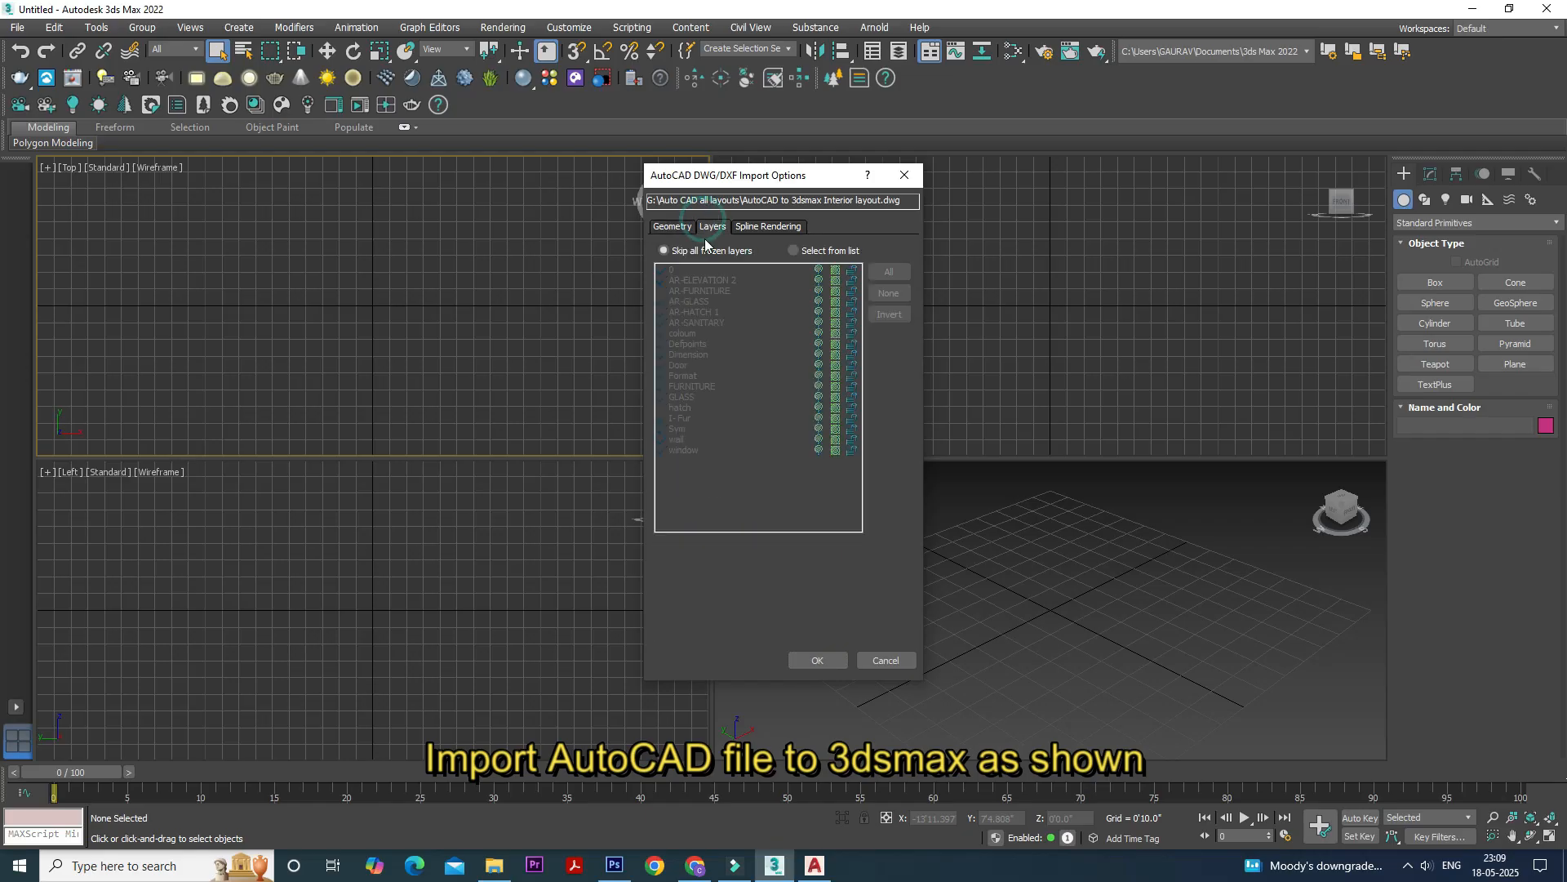
left_click(800, 251)
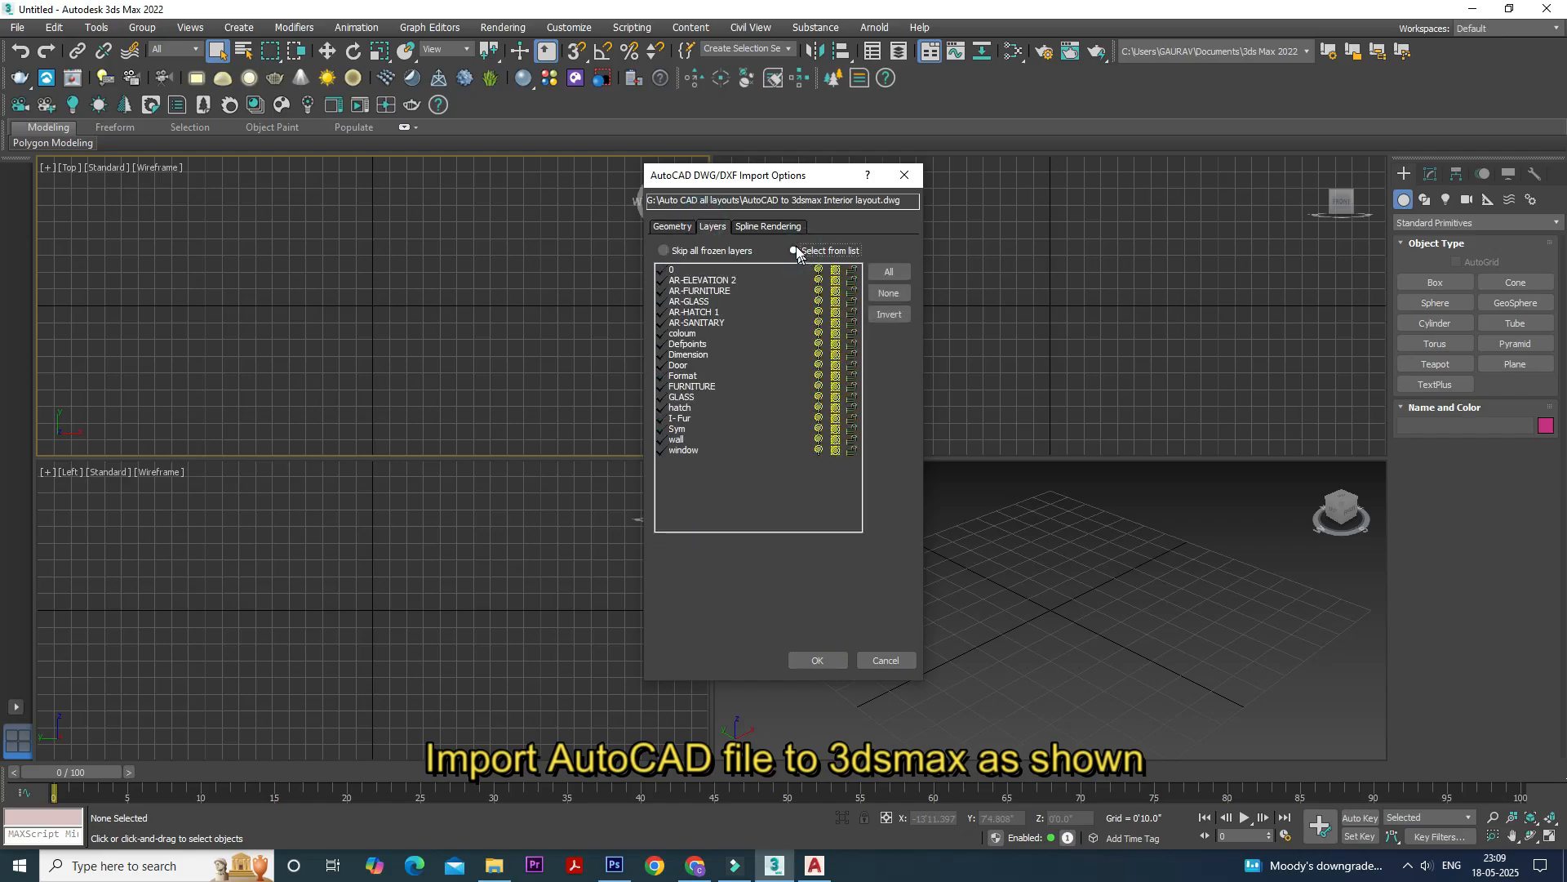
left_click(790, 227)
left_click(682, 229)
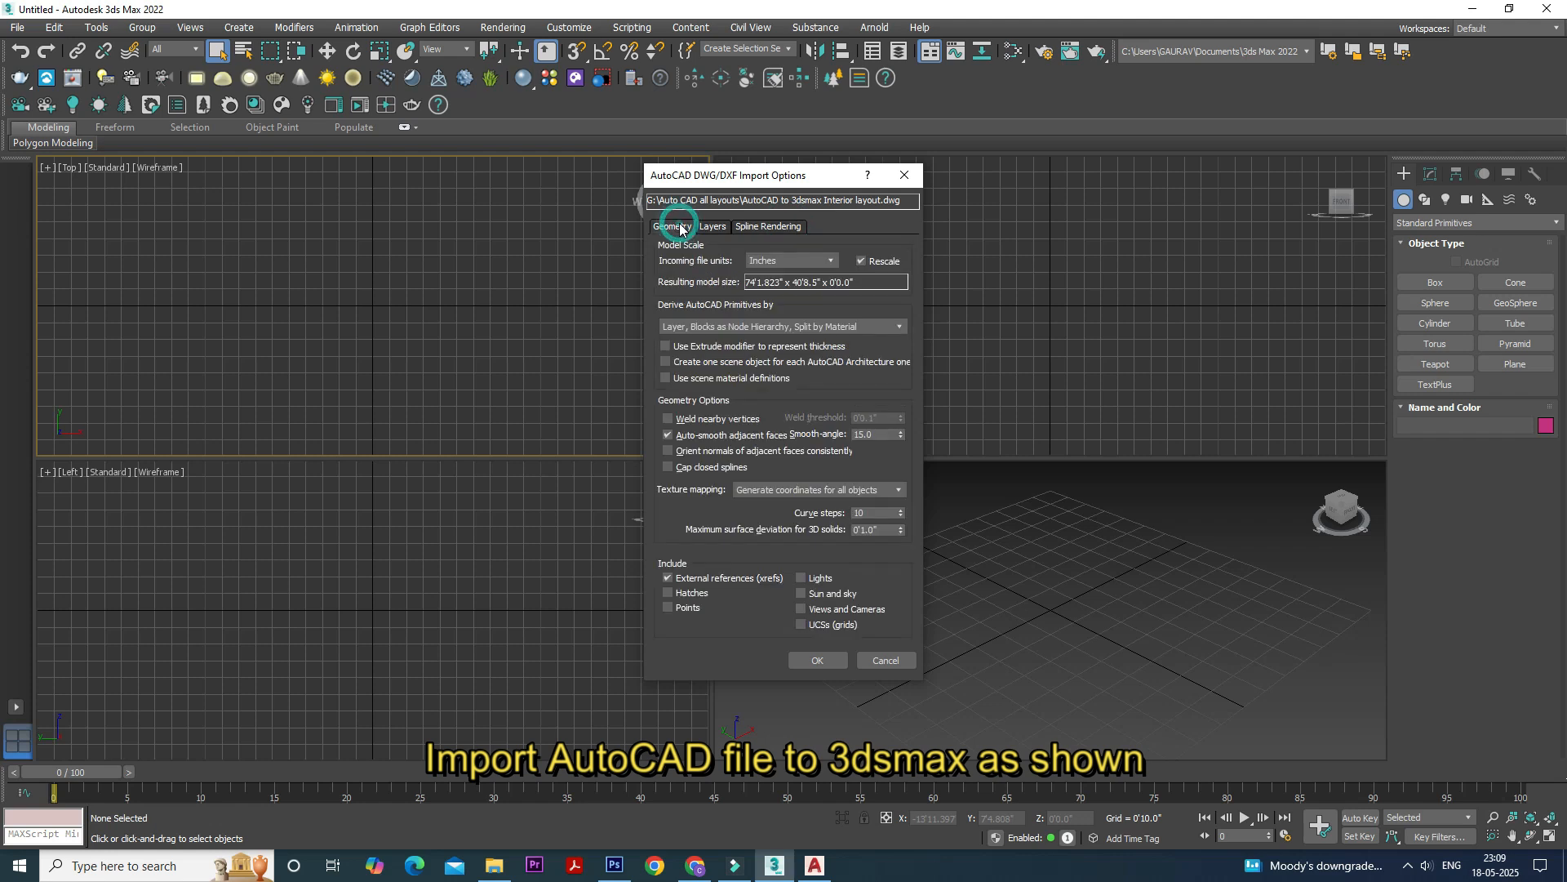
left_click(816, 661)
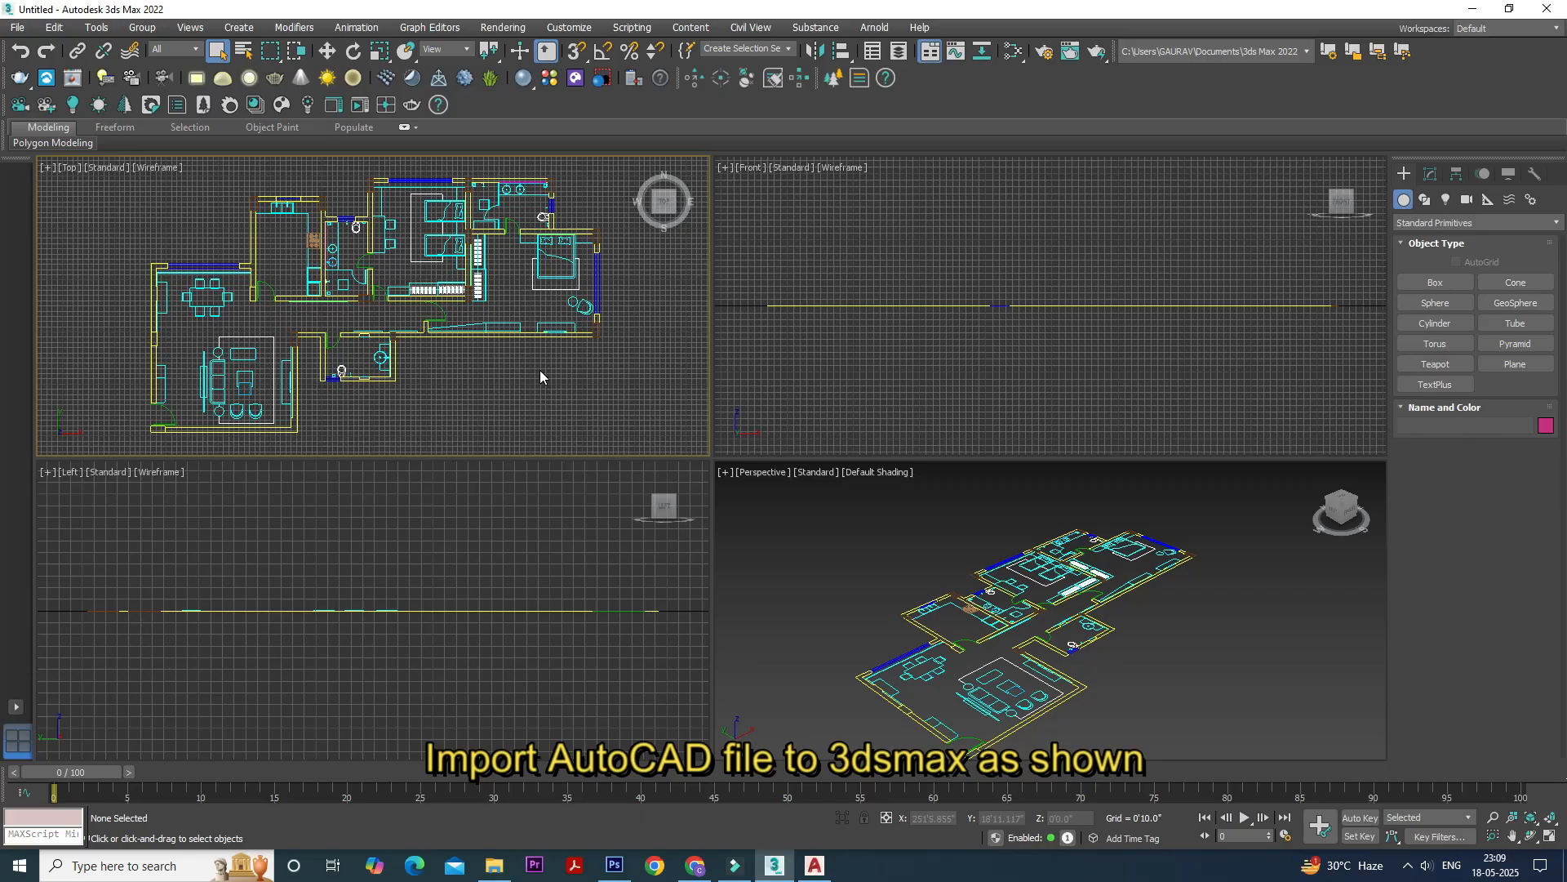
Maximize the Top viewport showing the imported floor plan
key("alt+w")
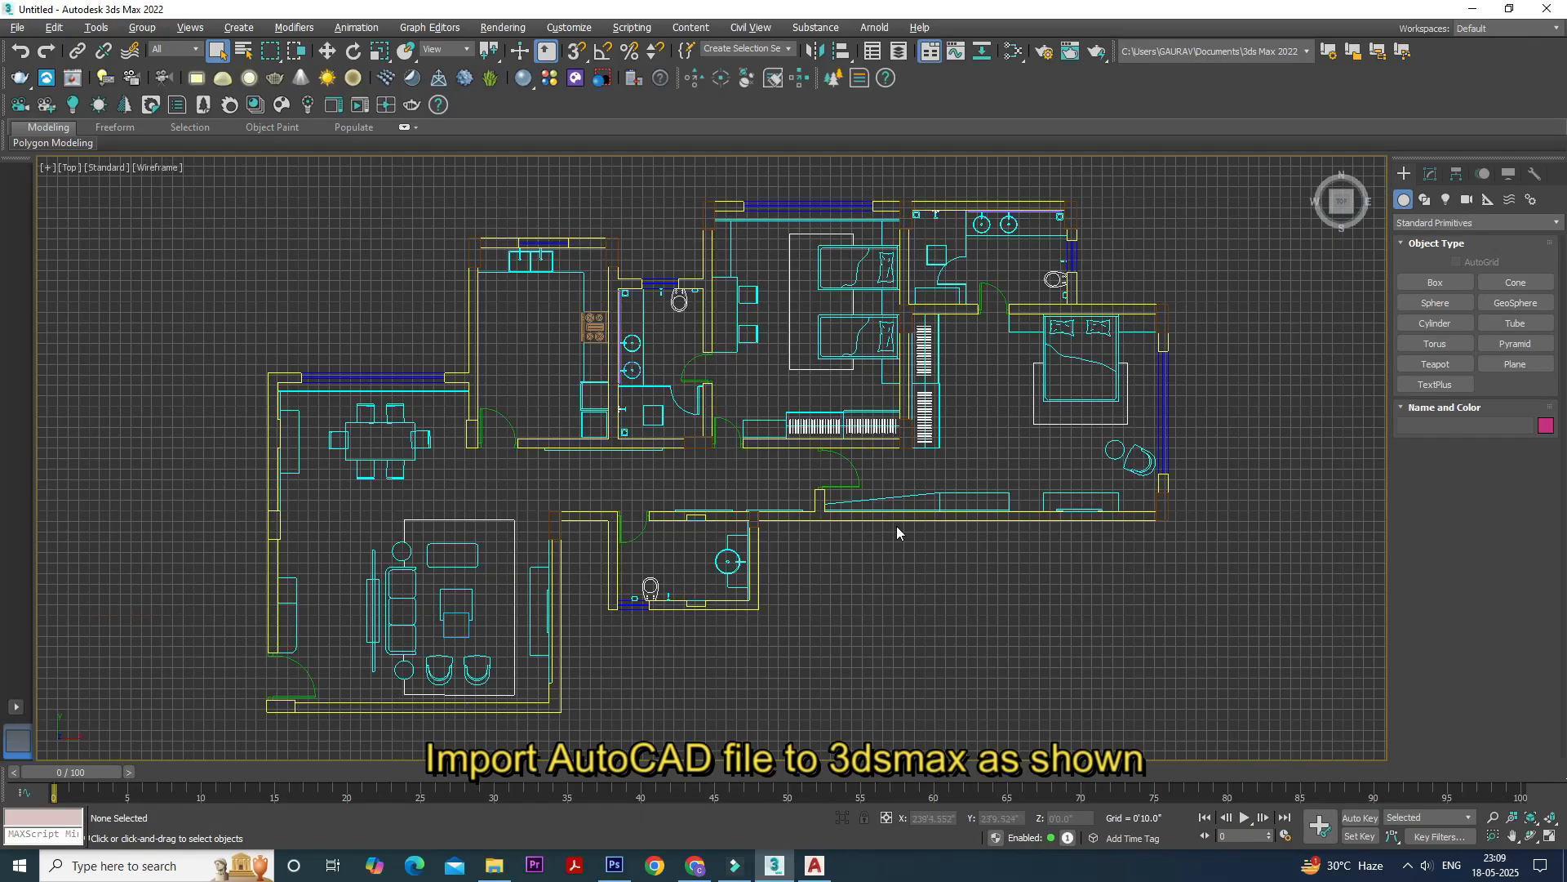
key("alt+w")
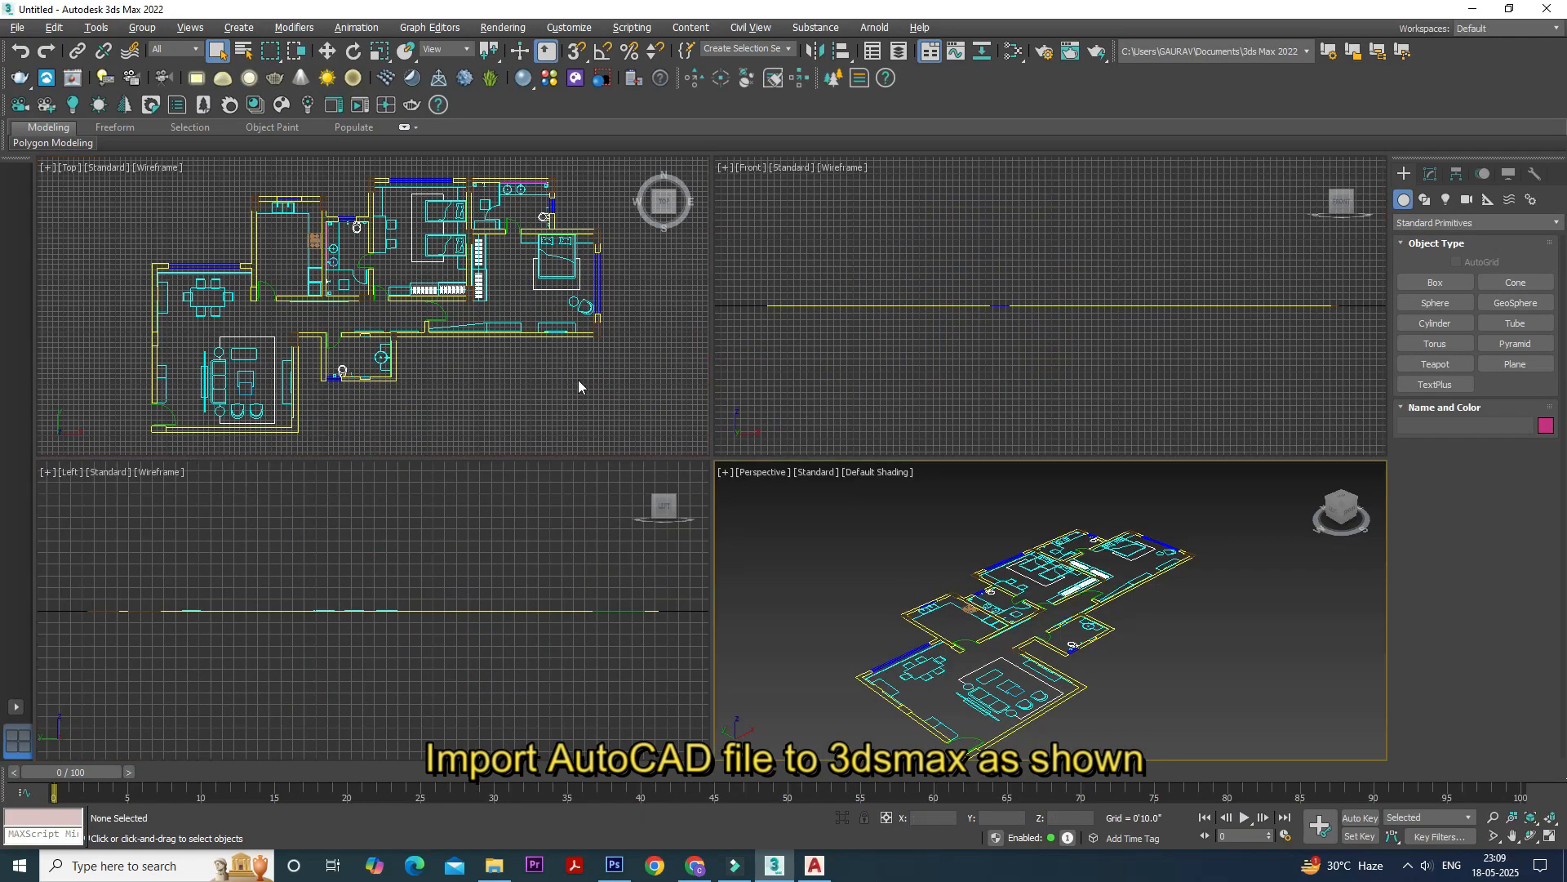
key("alt+w")
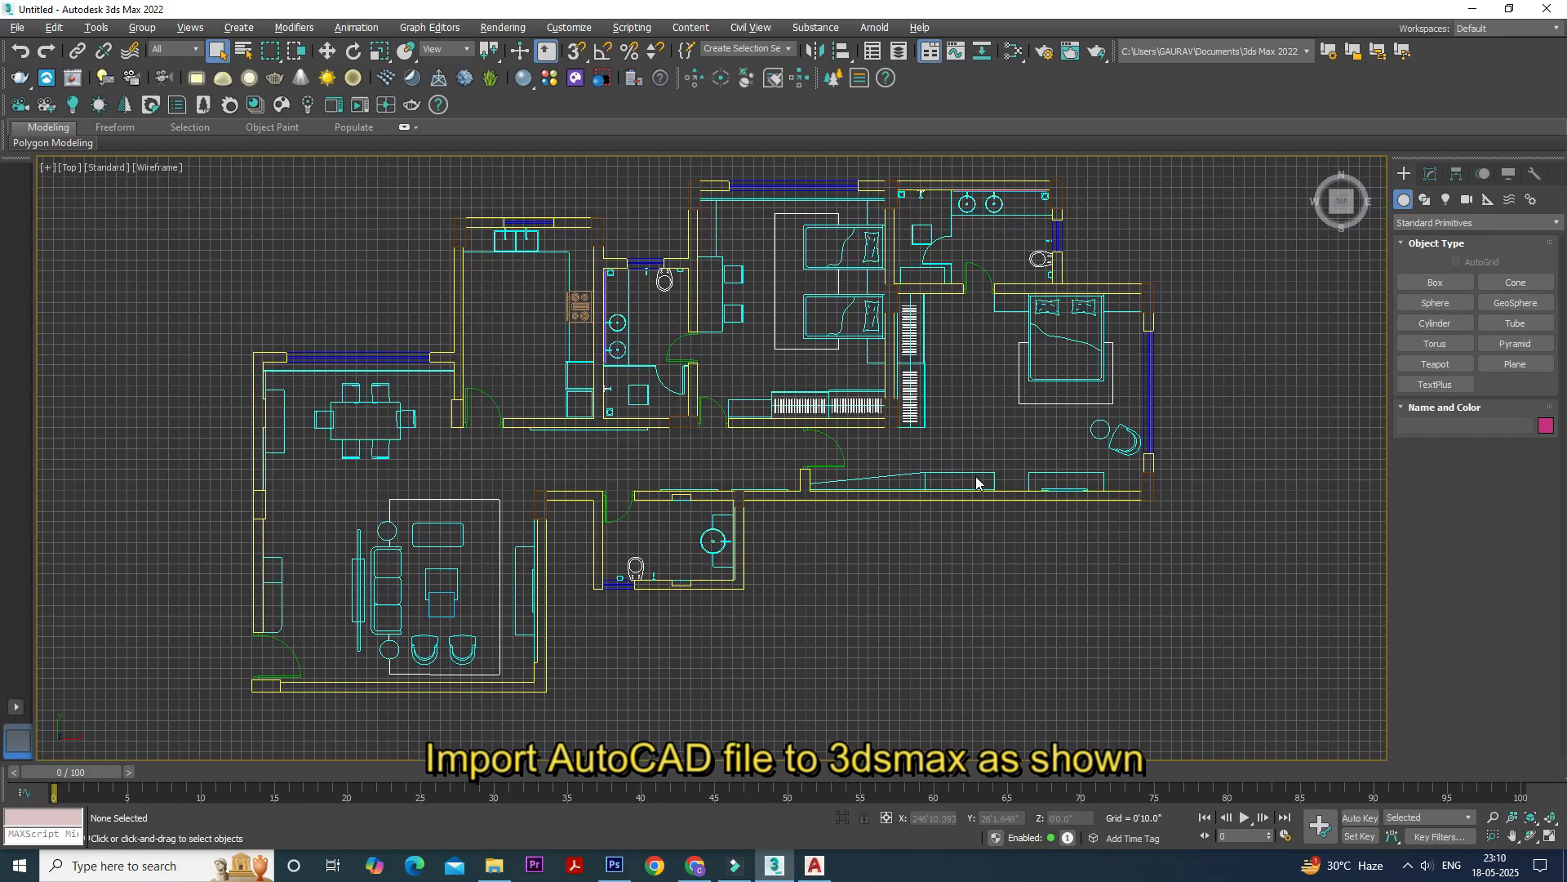
Activate the Line spline tool and hide the grid in the Top view
left_click(1425, 200)
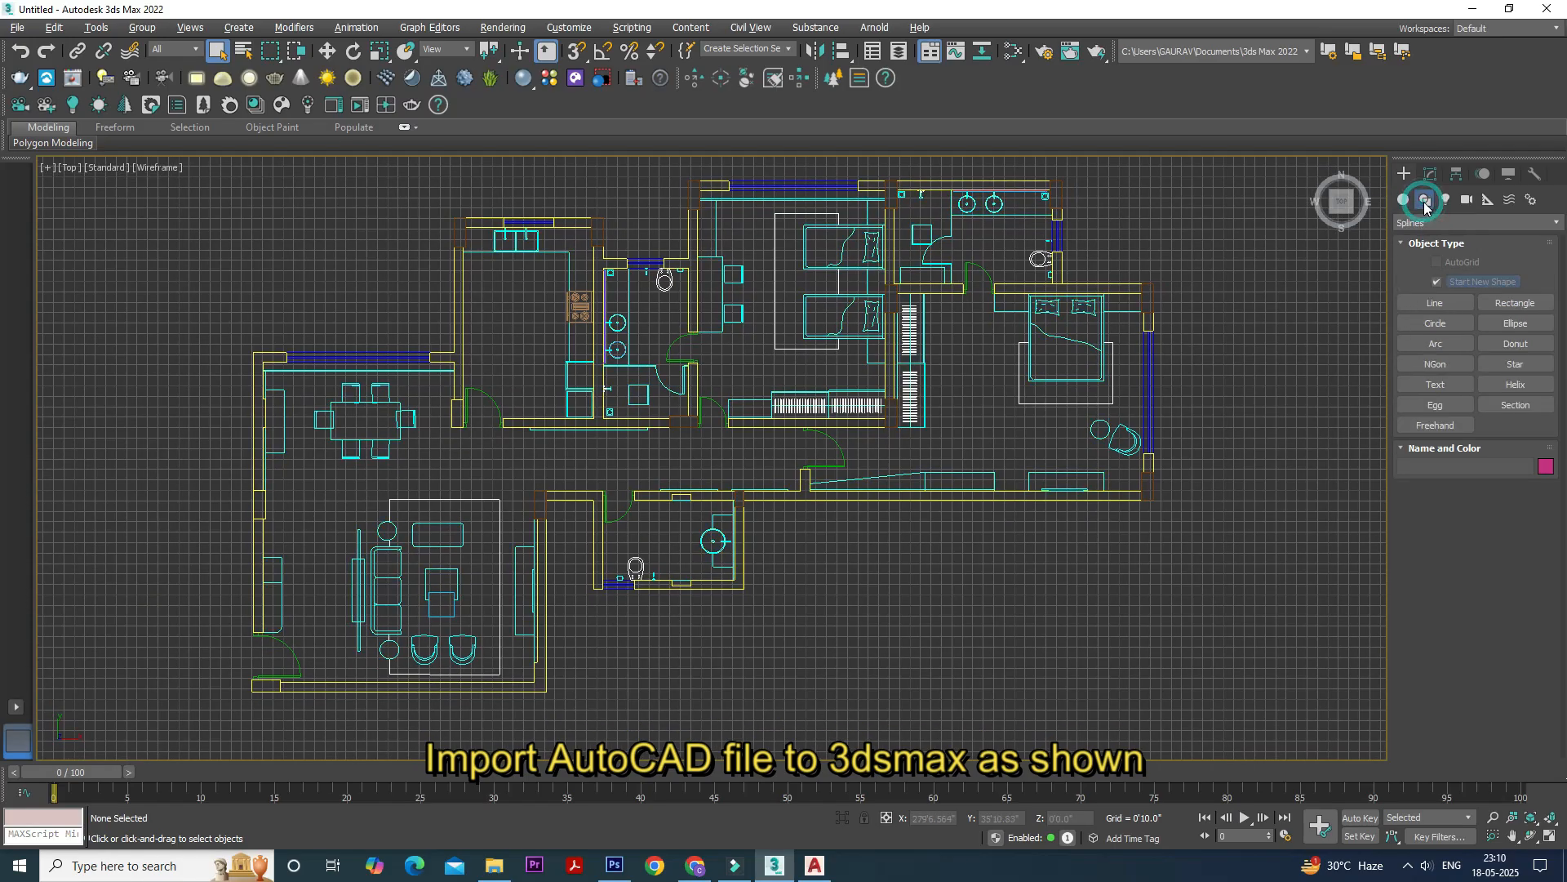
left_click(1463, 223)
left_click(1410, 240)
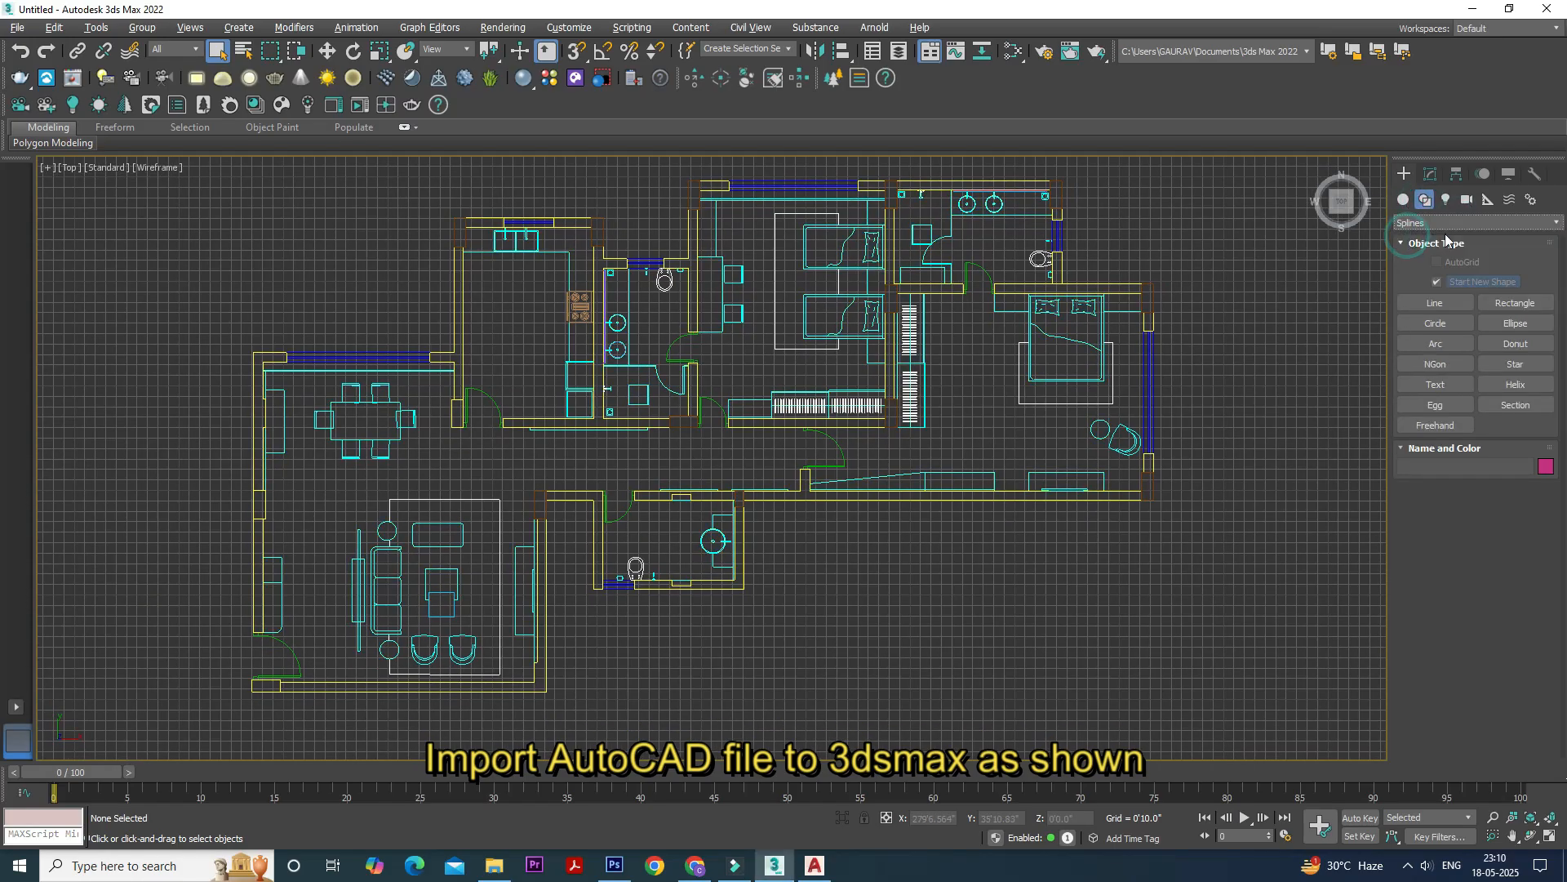
left_click(1435, 303)
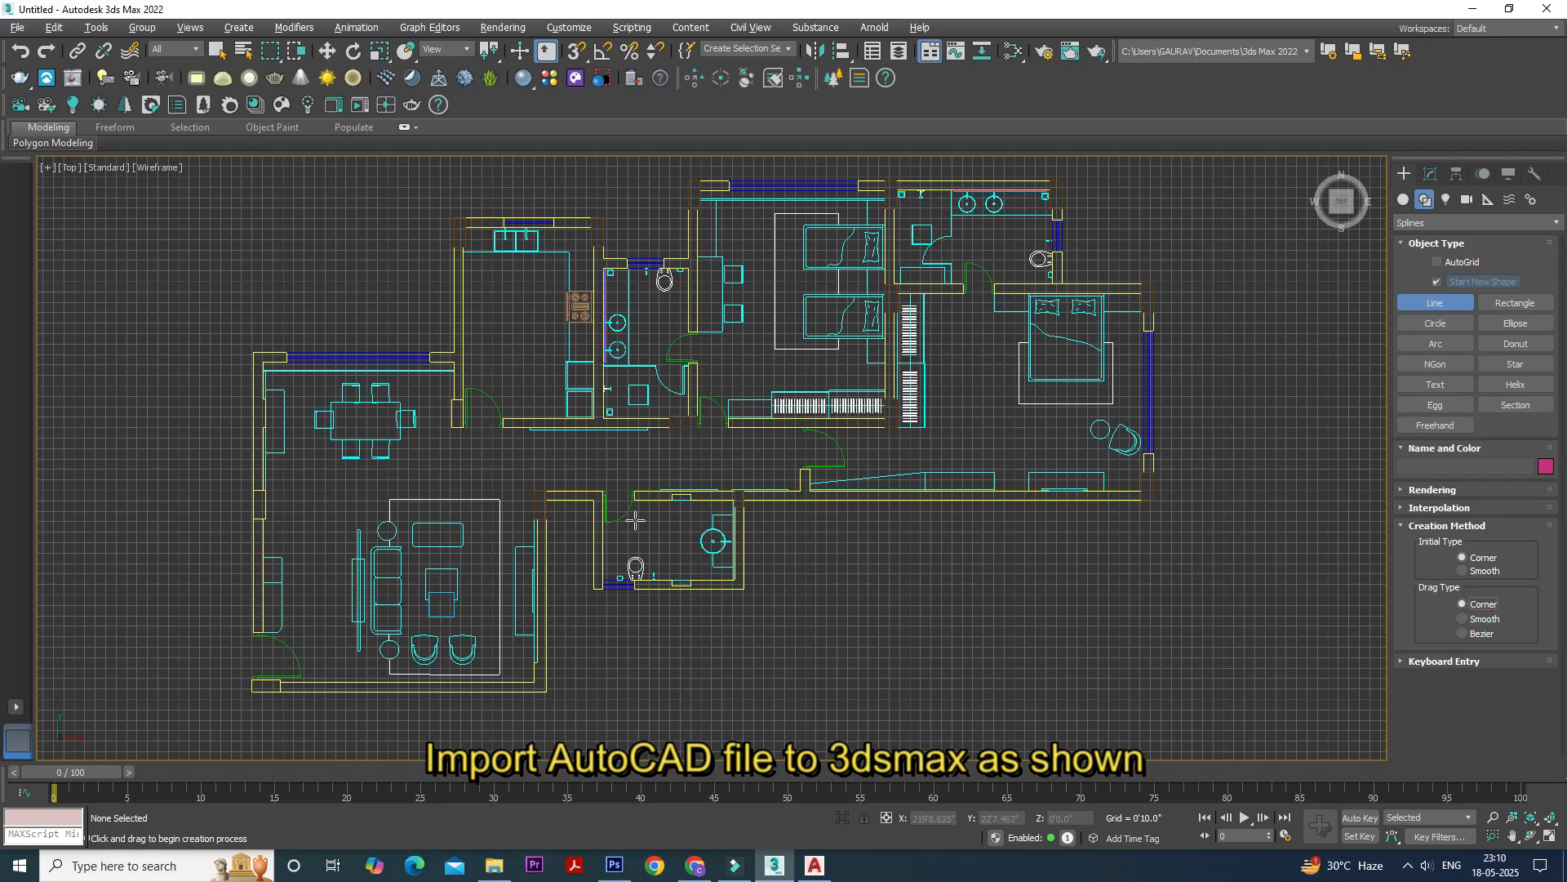
scroll(943, 450, "up", 4)
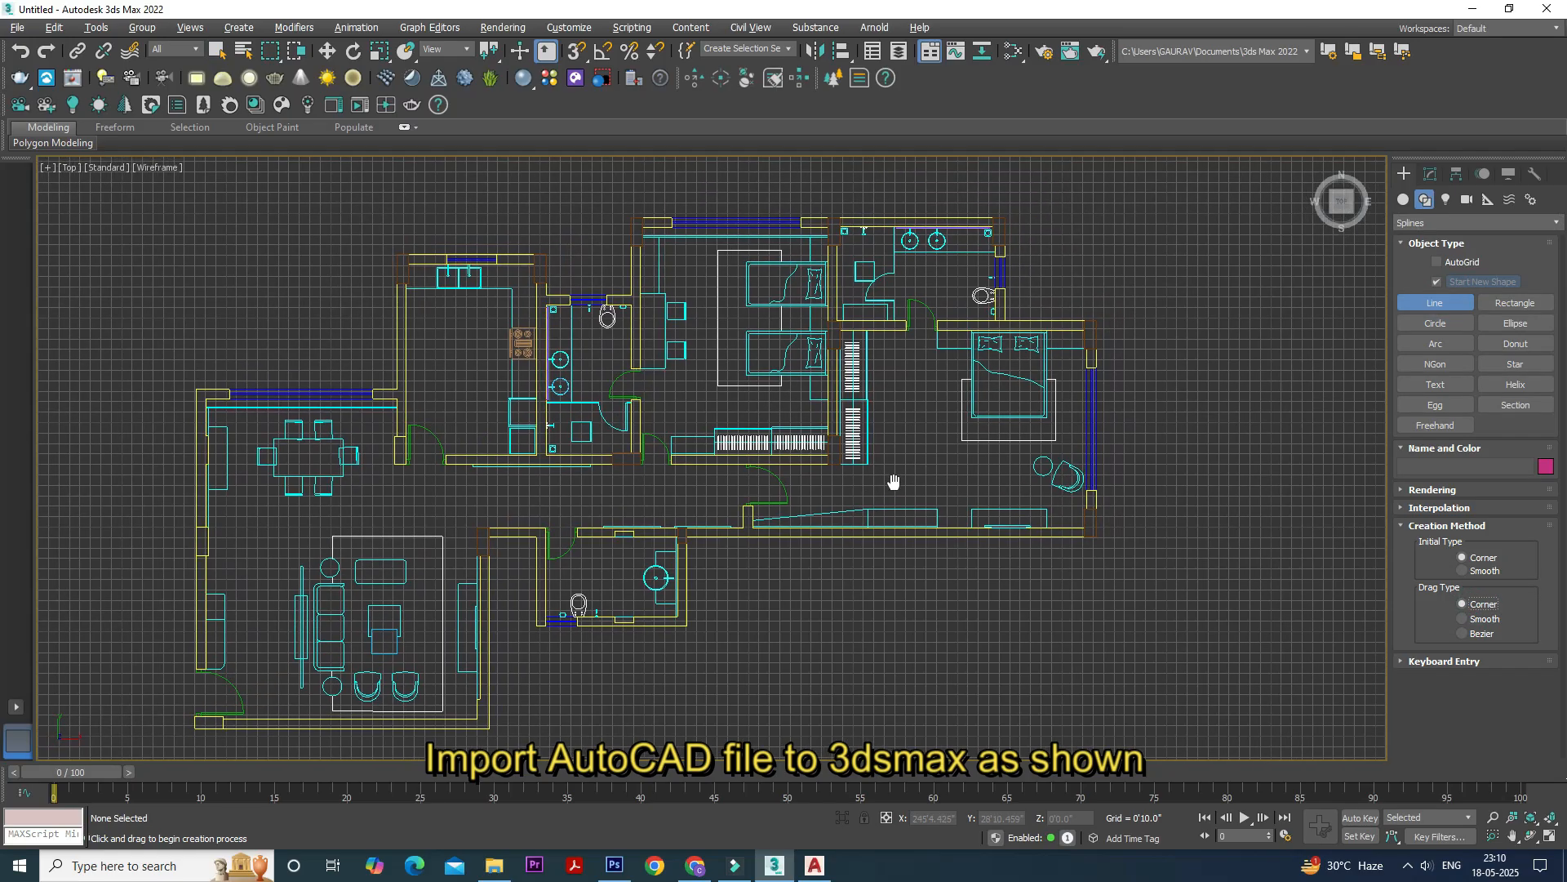
middle_click_drag(926, 441, 902, 440)
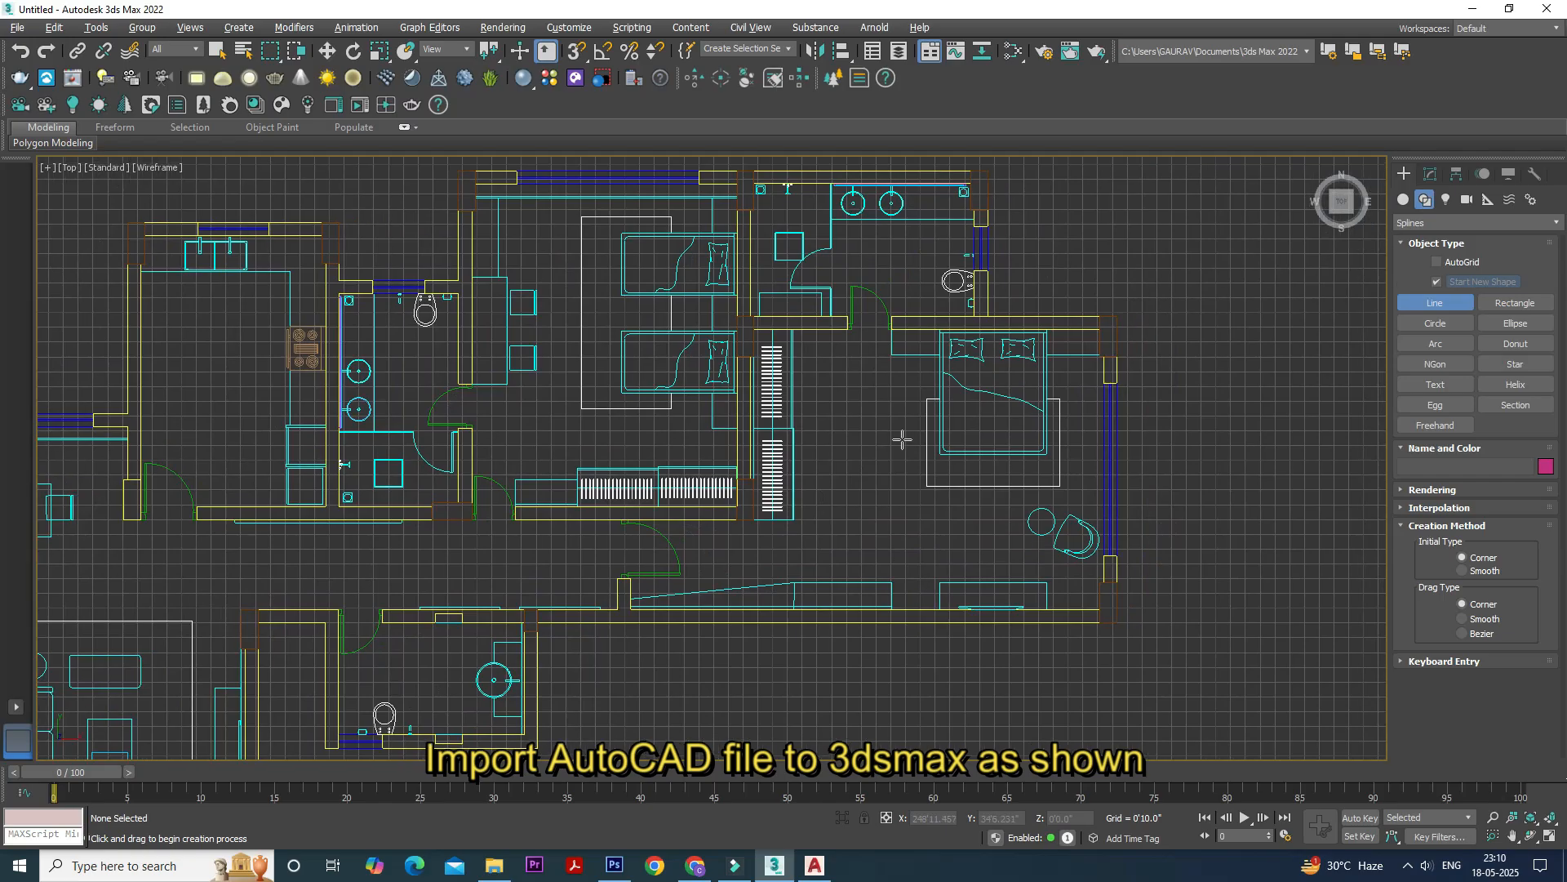
scroll(898, 372, "up", 3)
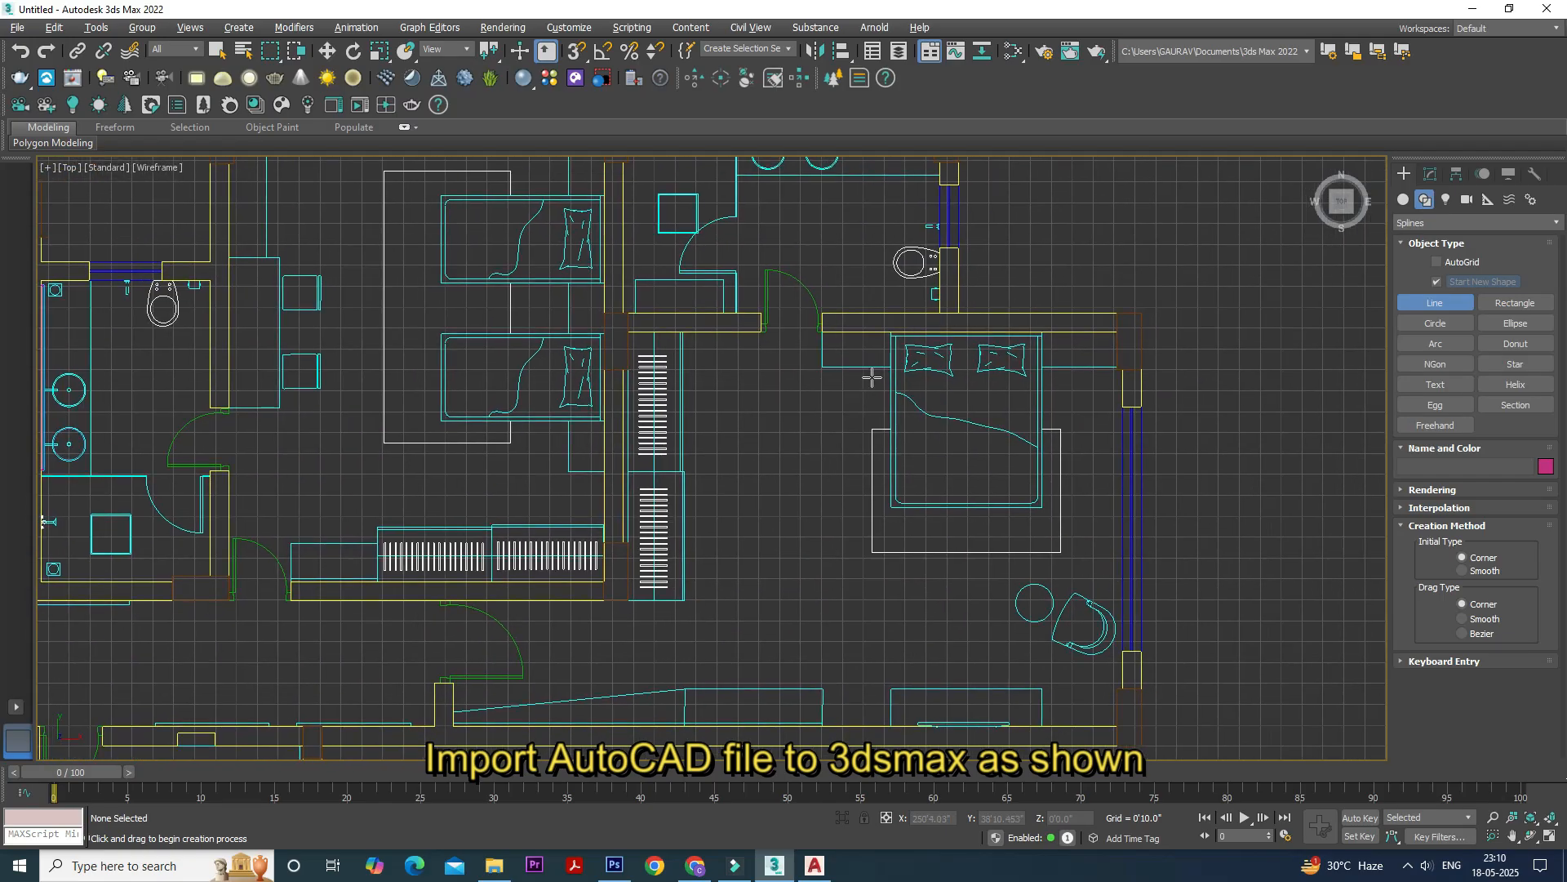
scroll(873, 377, "down", 4)
mouse_move(861, 395)
middle_mouse_down()
mouse_move(873, 404)
mouse_move(851, 408)
middle_mouse_up()
key("g")
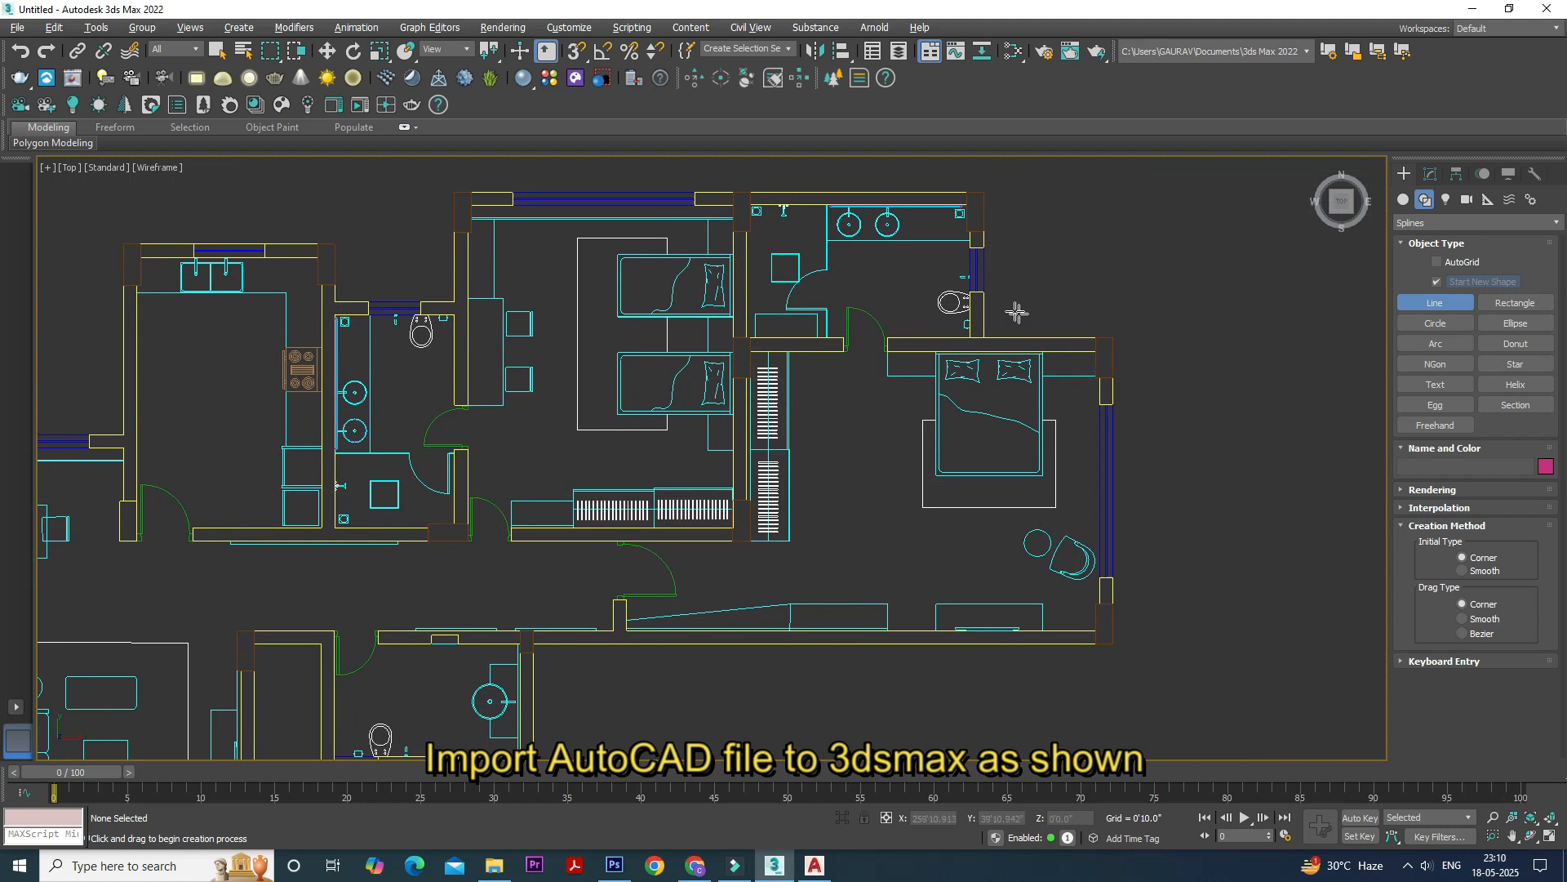
Turn on snapping and restrict it to Vertex, with Grid Points disabled
middle_click_drag(1007, 351, 1006, 379)
left_click(579, 52)
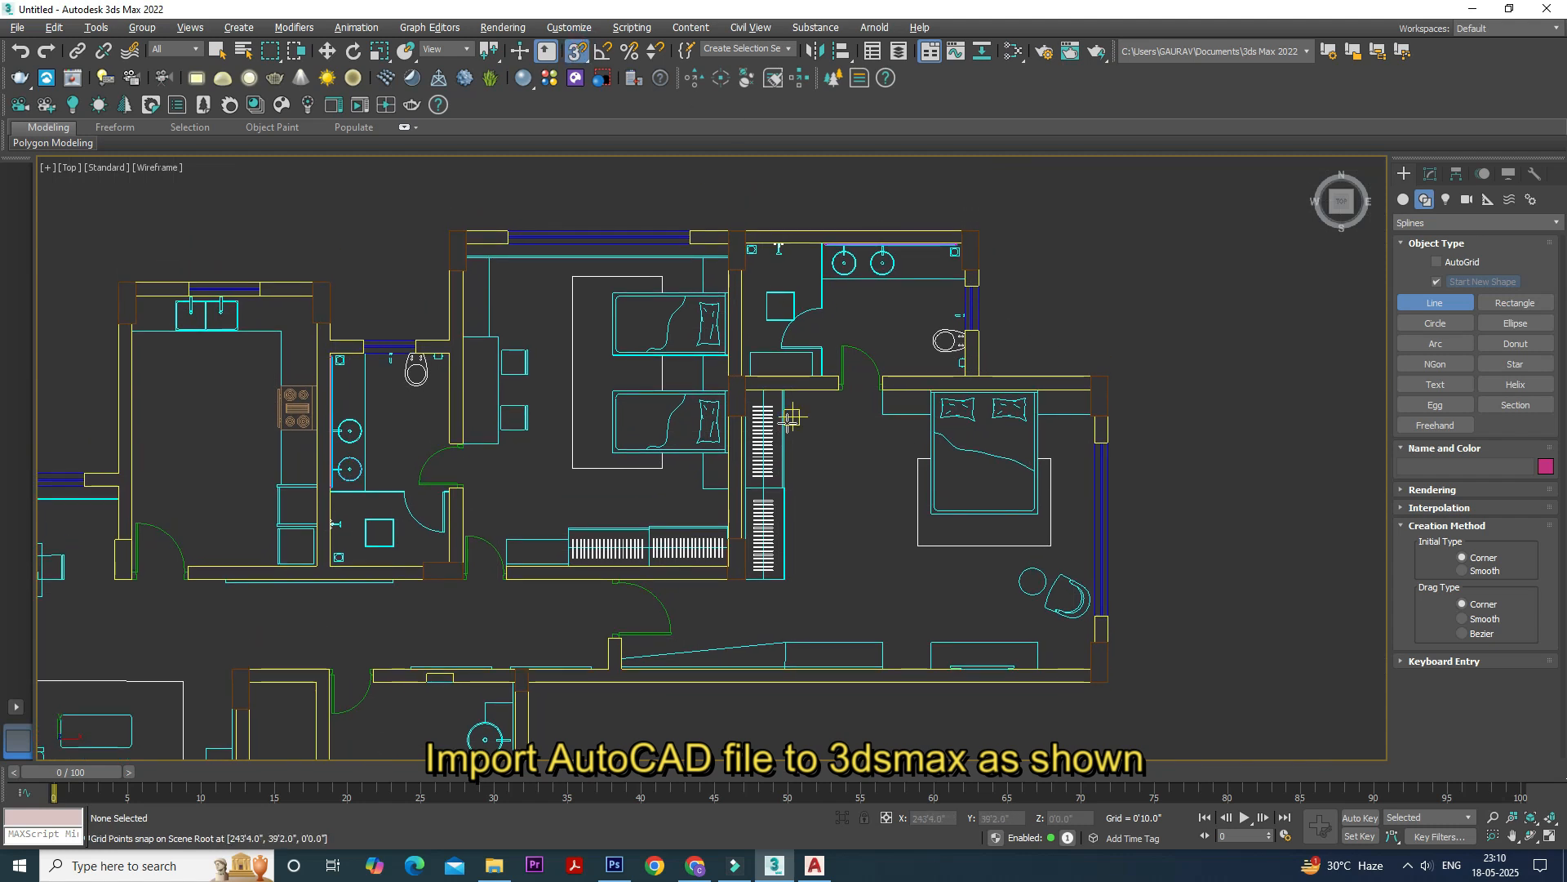
right_click(575, 53)
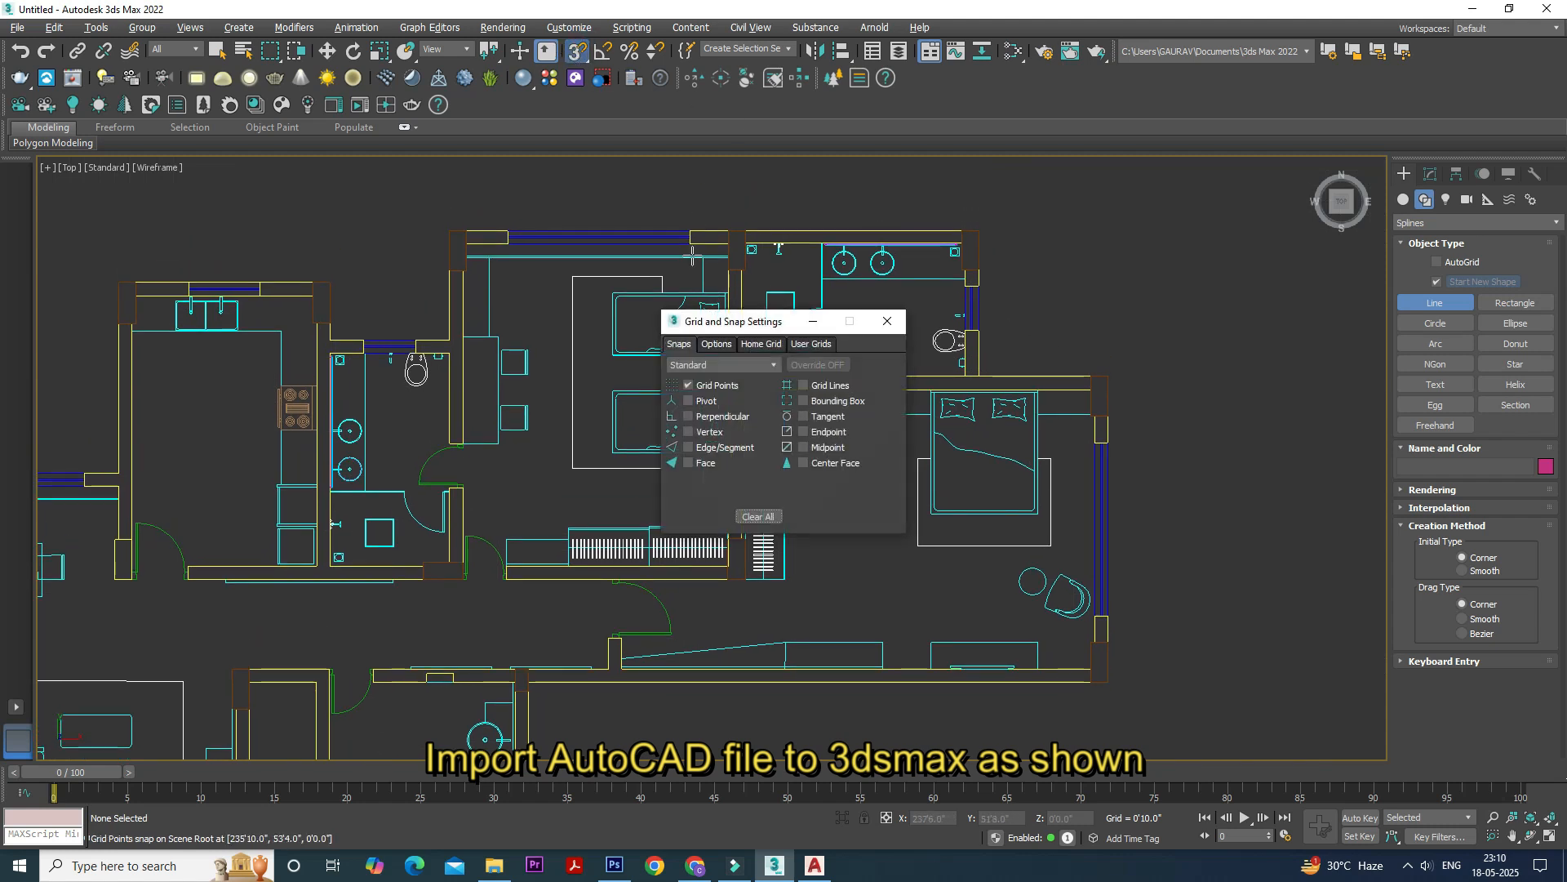
left_click(709, 386)
left_click(717, 435)
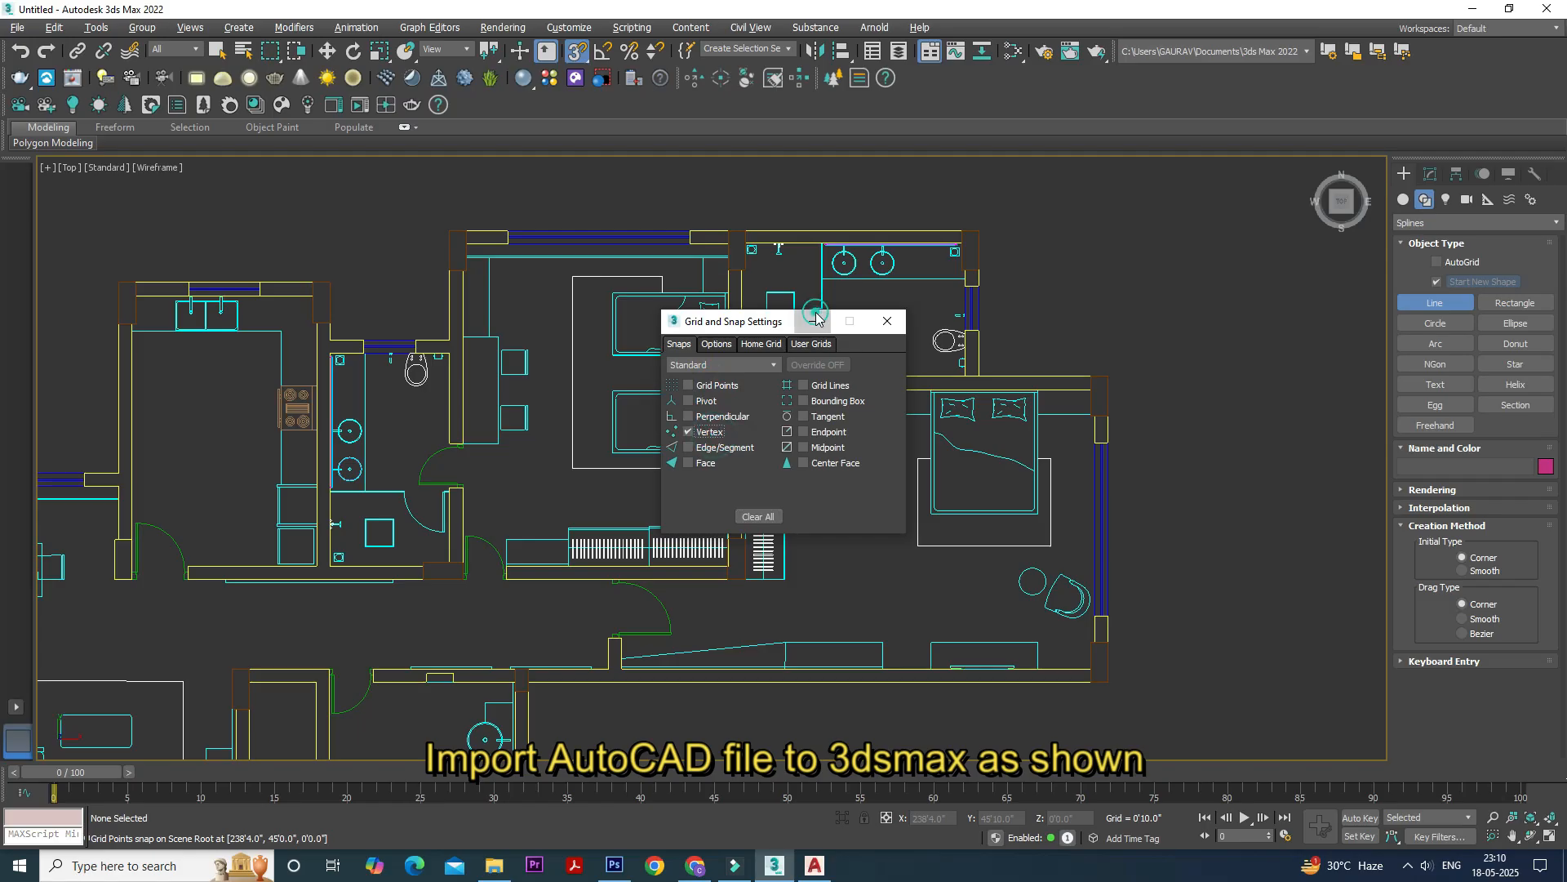
left_click(887, 320)
Trace a closed rectangular line over the wall between the master toilet and master bedroom, column to column across the door opening
scroll(749, 378, "up", 5)
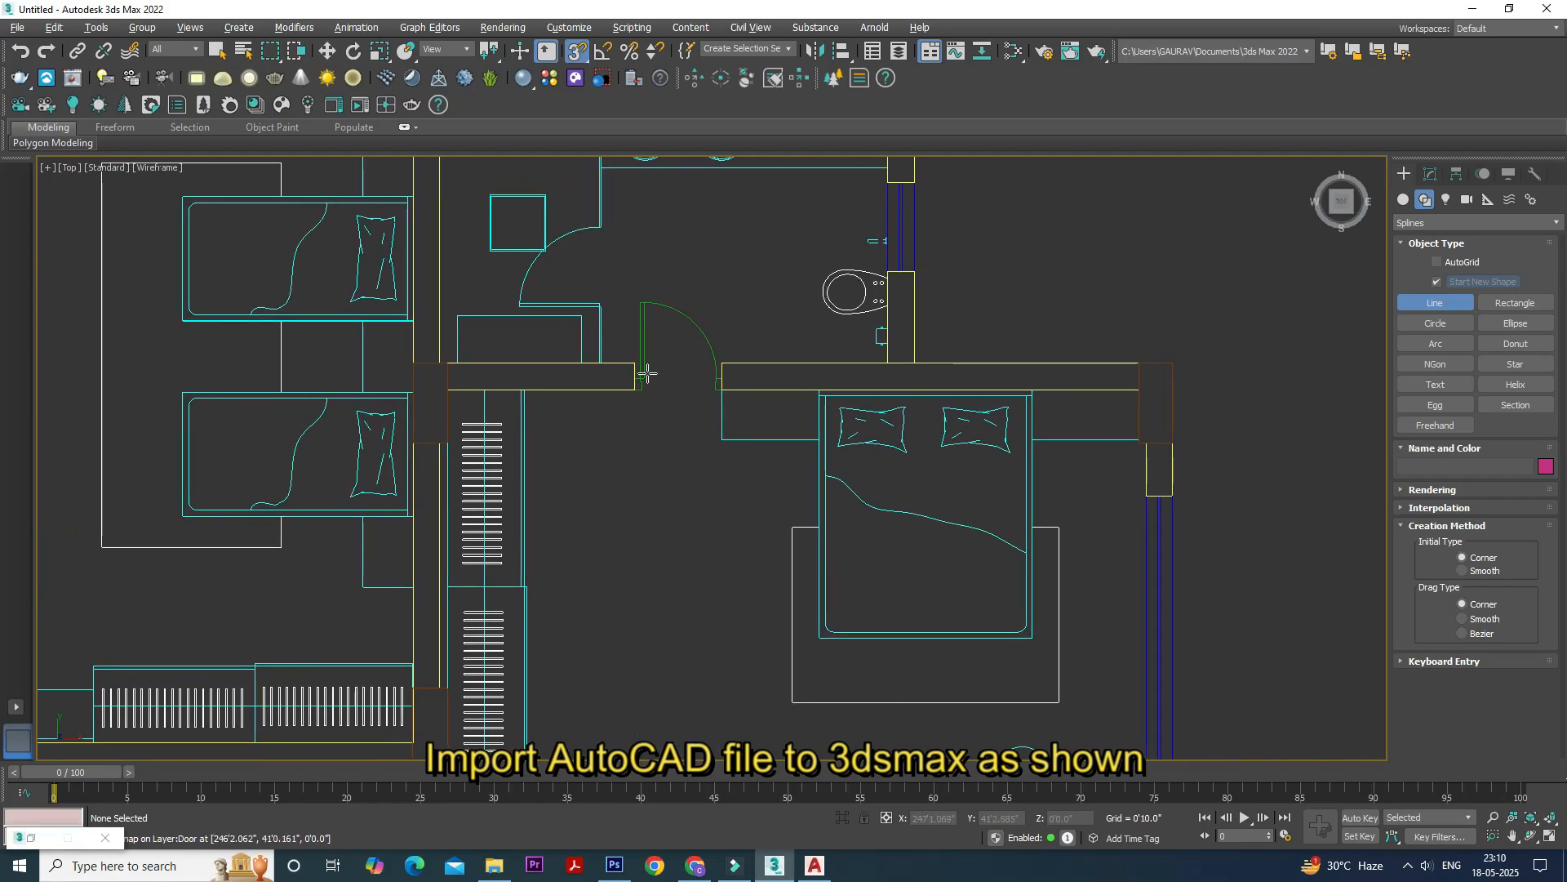
left_click(448, 362)
left_click(1139, 362)
left_click(1139, 389)
left_click(447, 389)
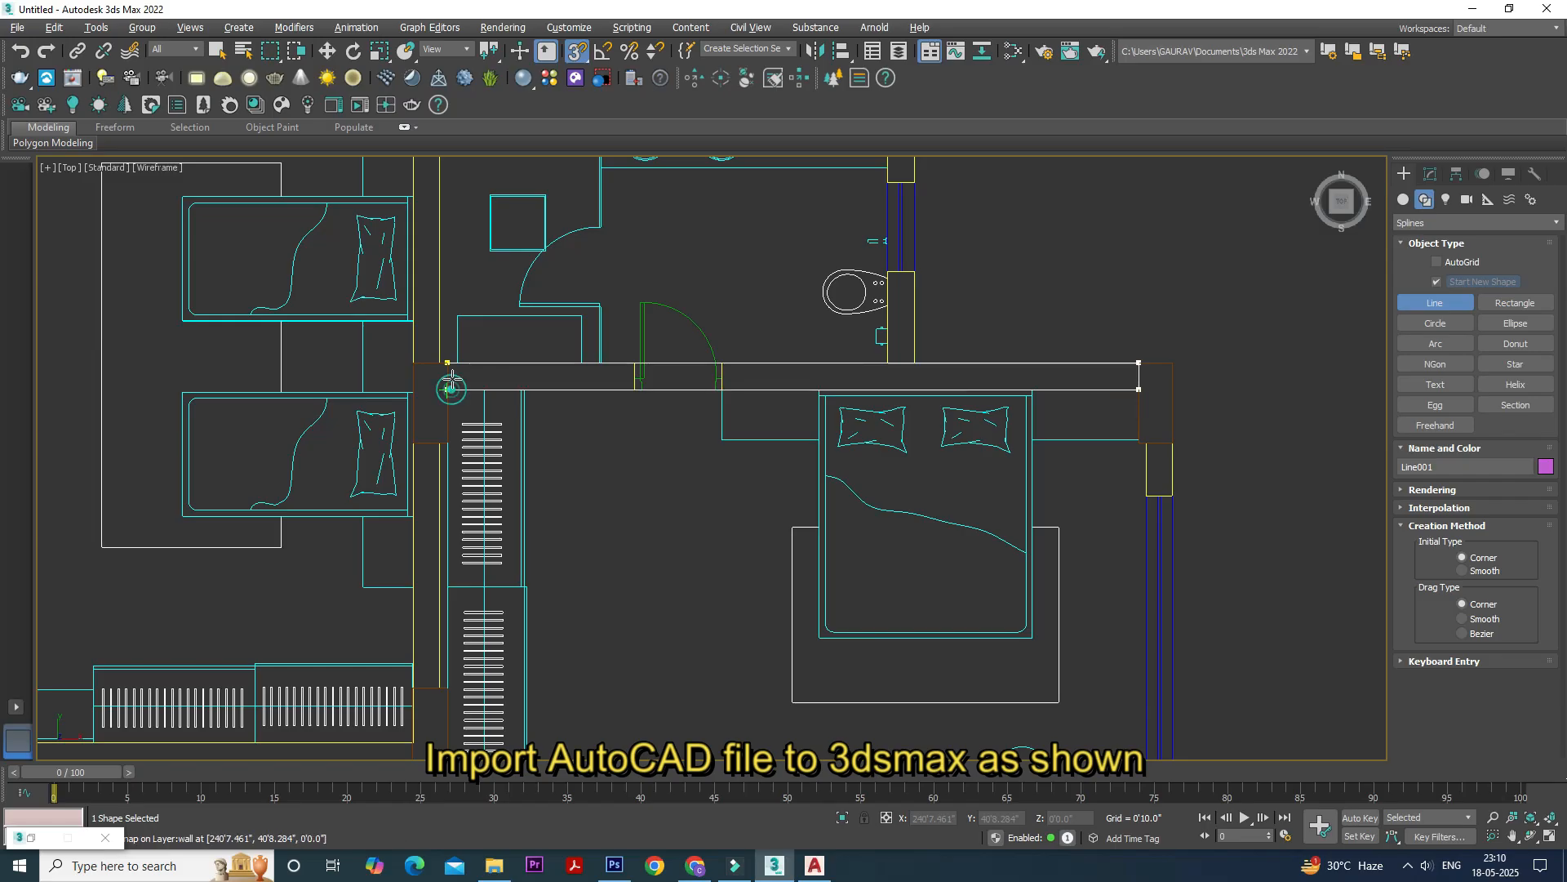
left_click(447, 362)
left_click(752, 446)
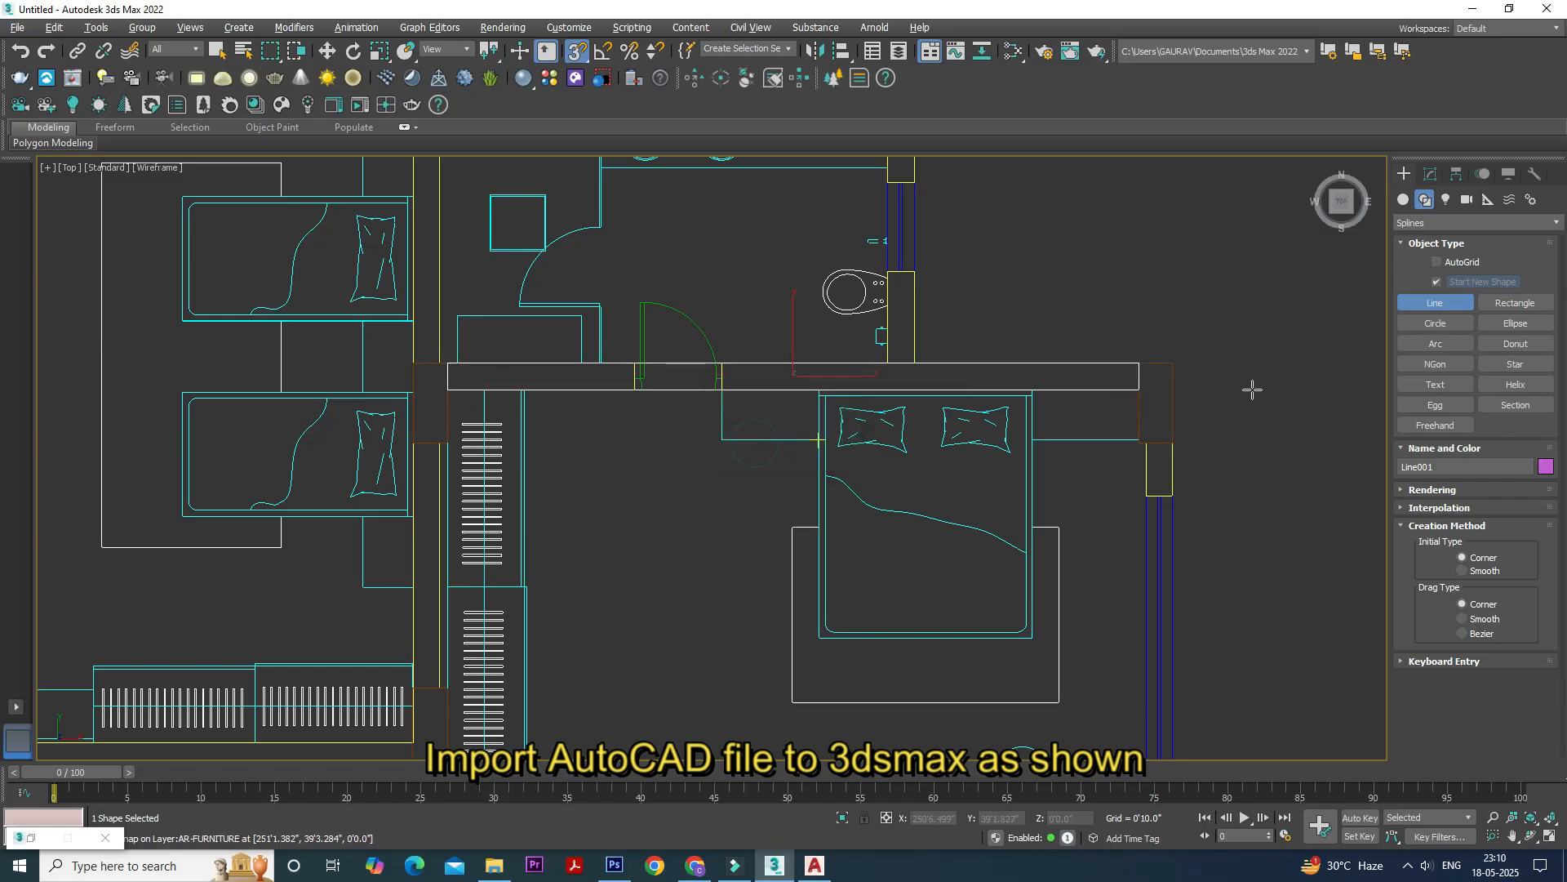
Apply an Extrude modifier to the traced wall outline and deselect it
left_click(1430, 173)
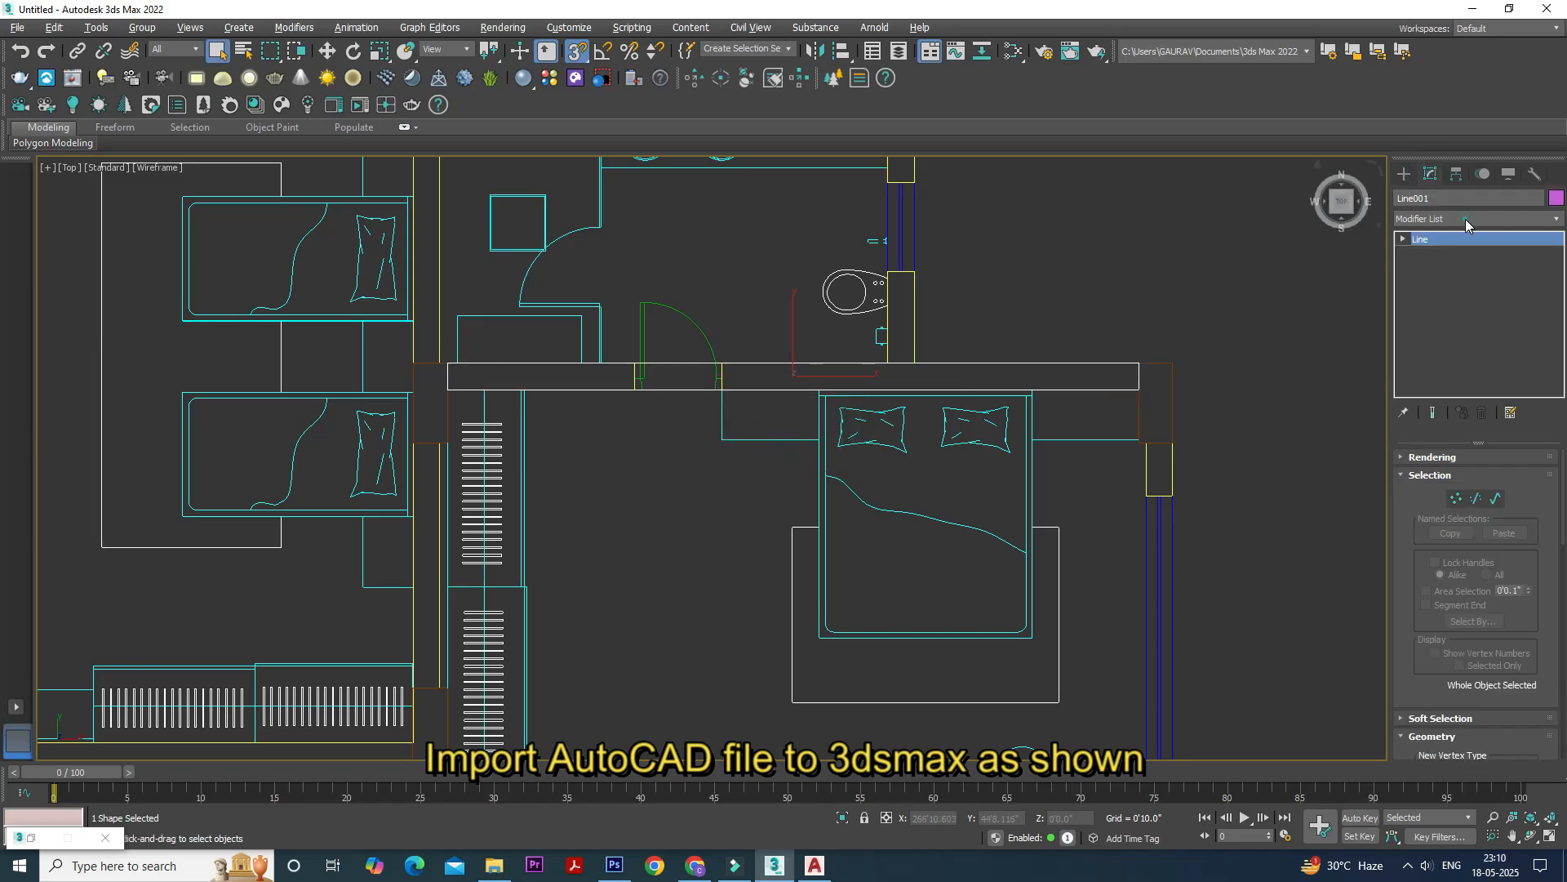
left_click(1466, 219)
key("e")
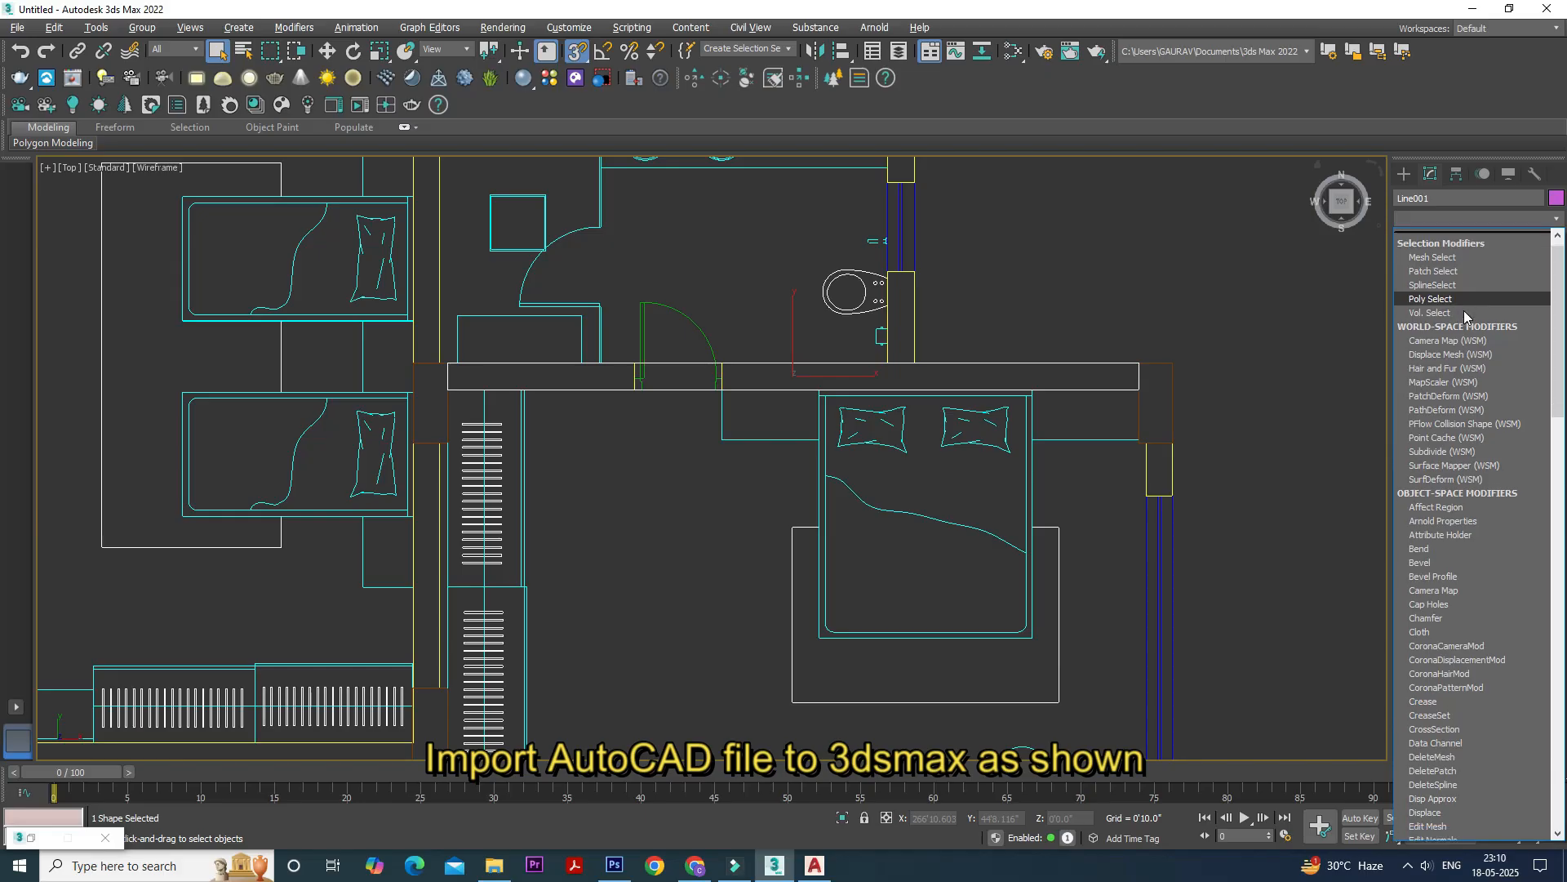
left_click(1458, 307)
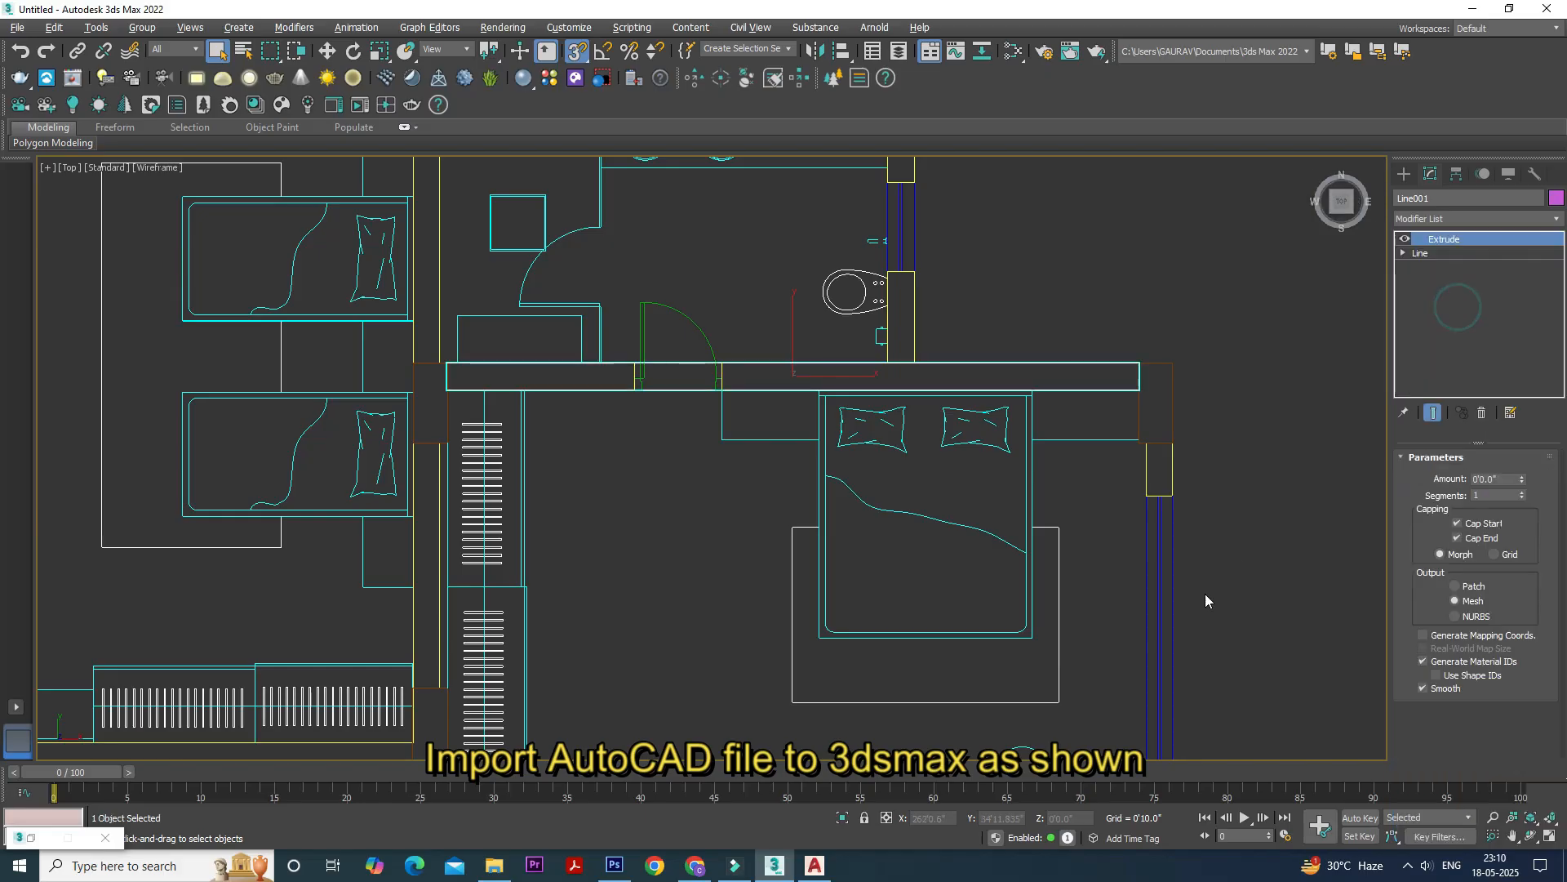
left_click(1200, 606)
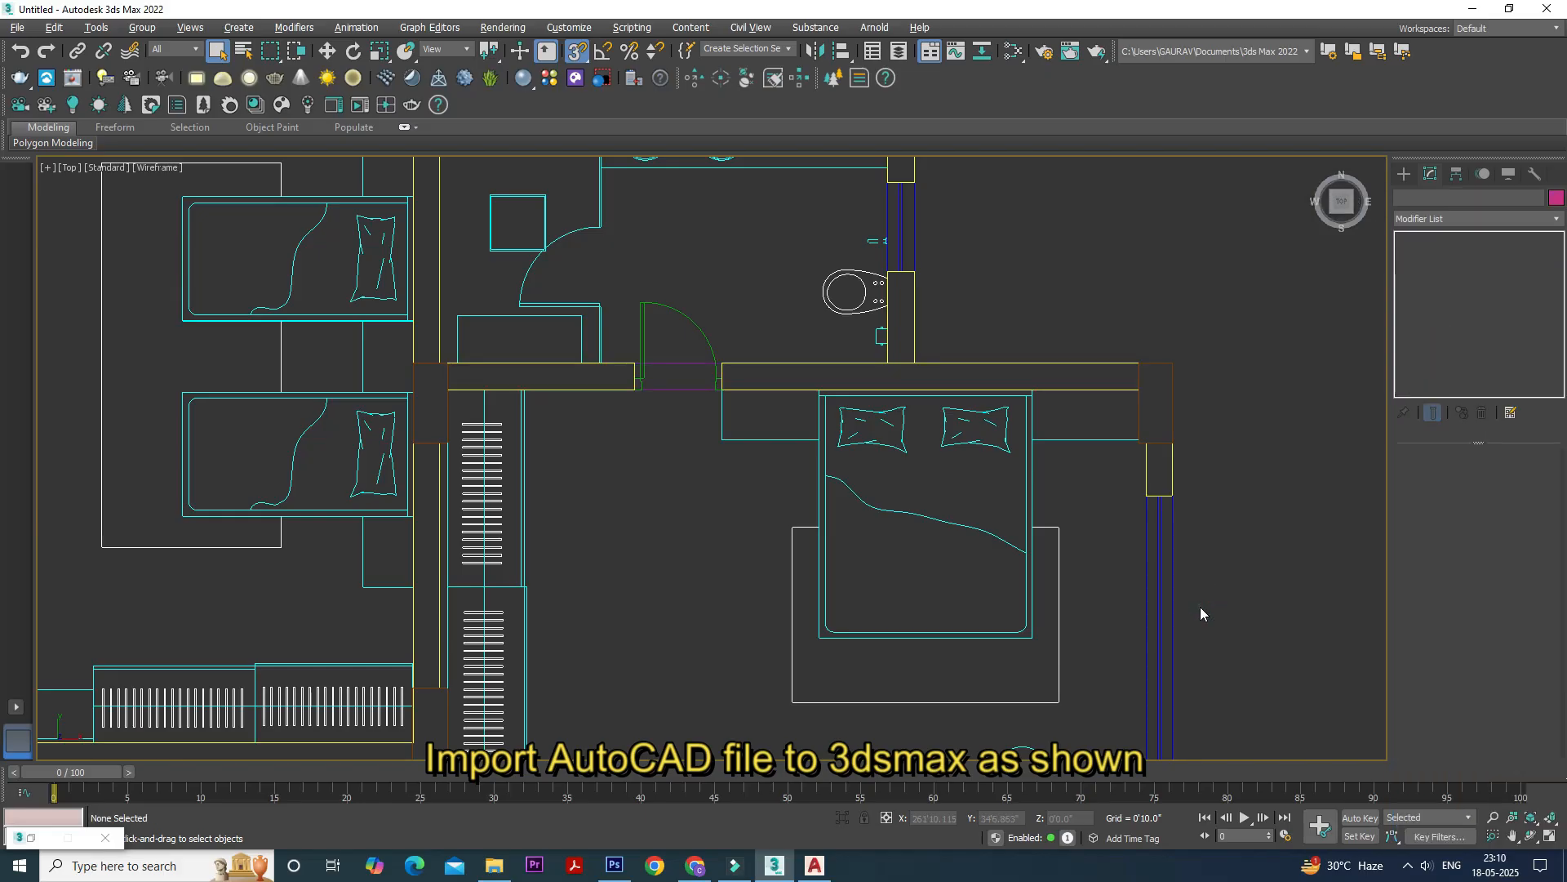
Show the Perspective view maximized and select the extruded wall outline between the master toilet and master bedroom
key("alt+w")
left_click(1192, 616)
key("alt+w")
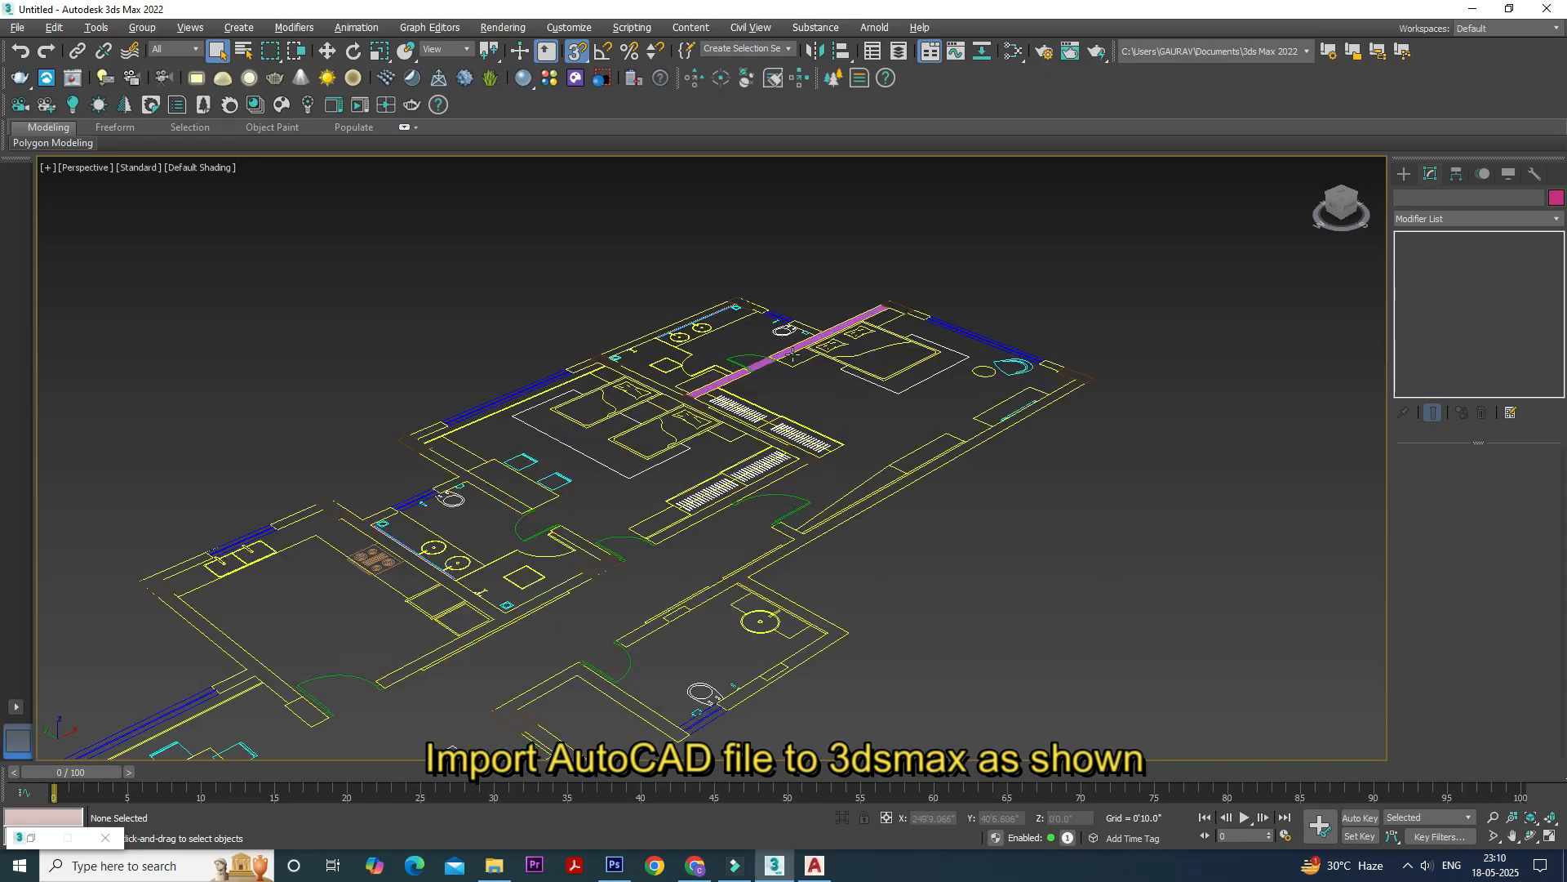
scroll(792, 353, "up", 5)
left_click(790, 341)
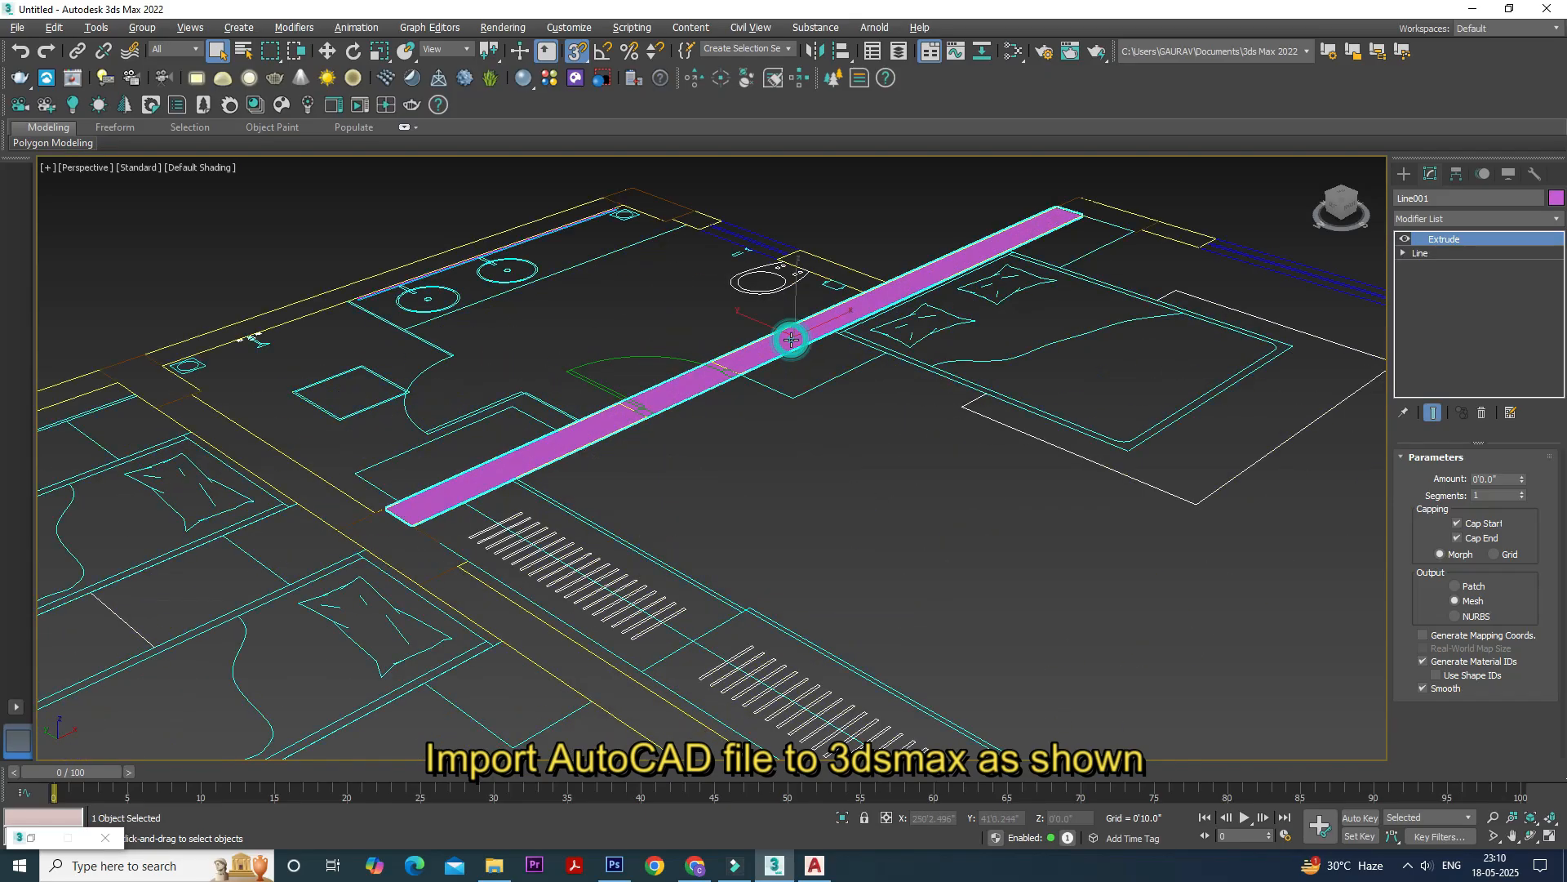
Try extrusion amounts of 10 inches and 10 feet on the selected wall
double_click(1496, 478)
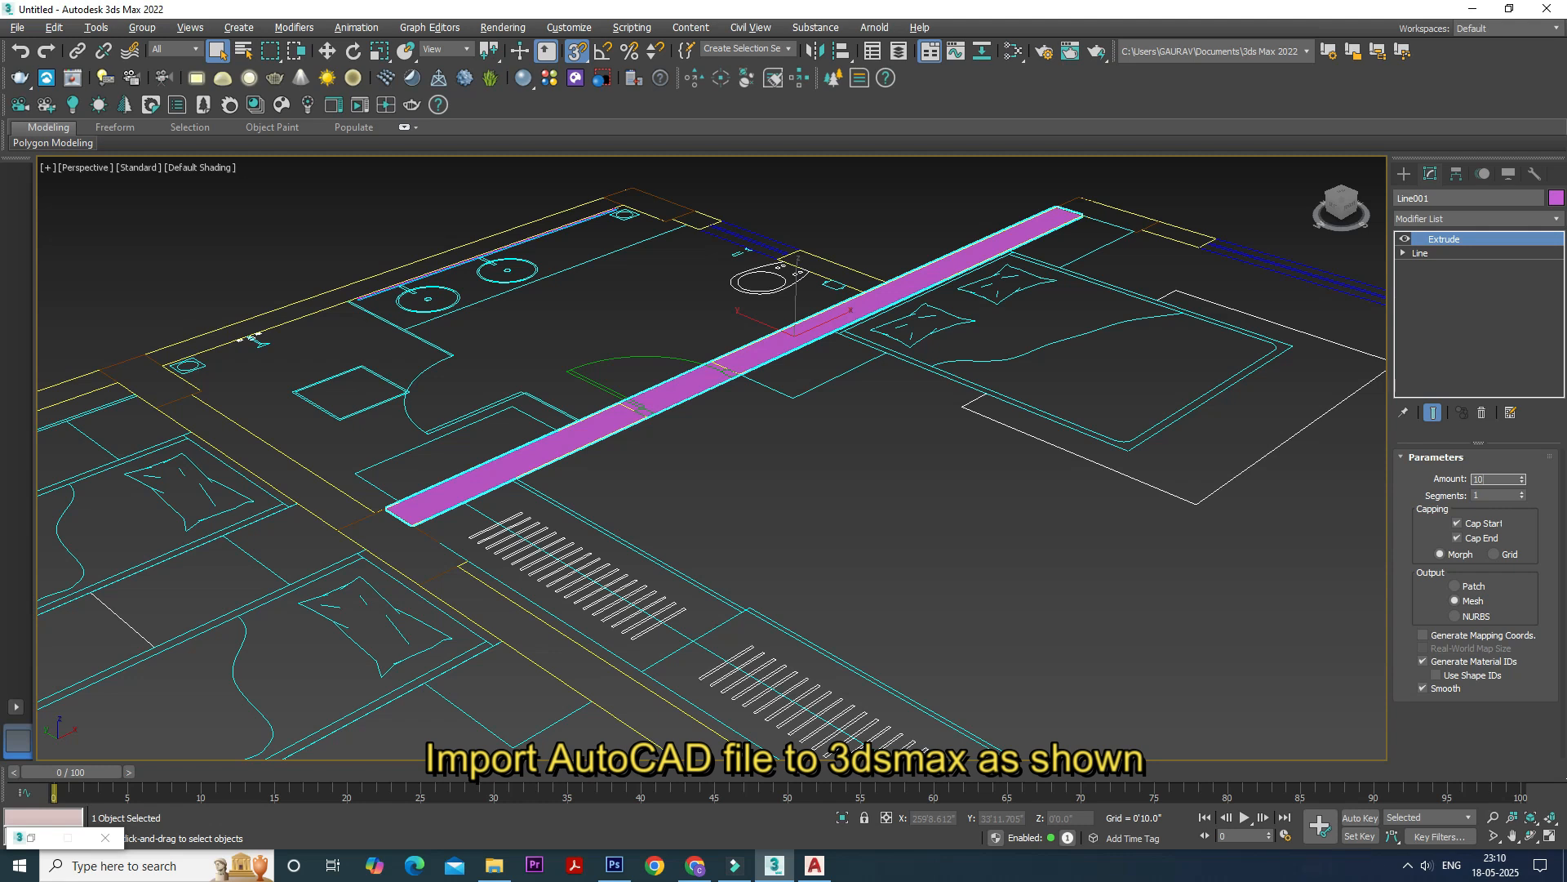
type("10")
key("Return")
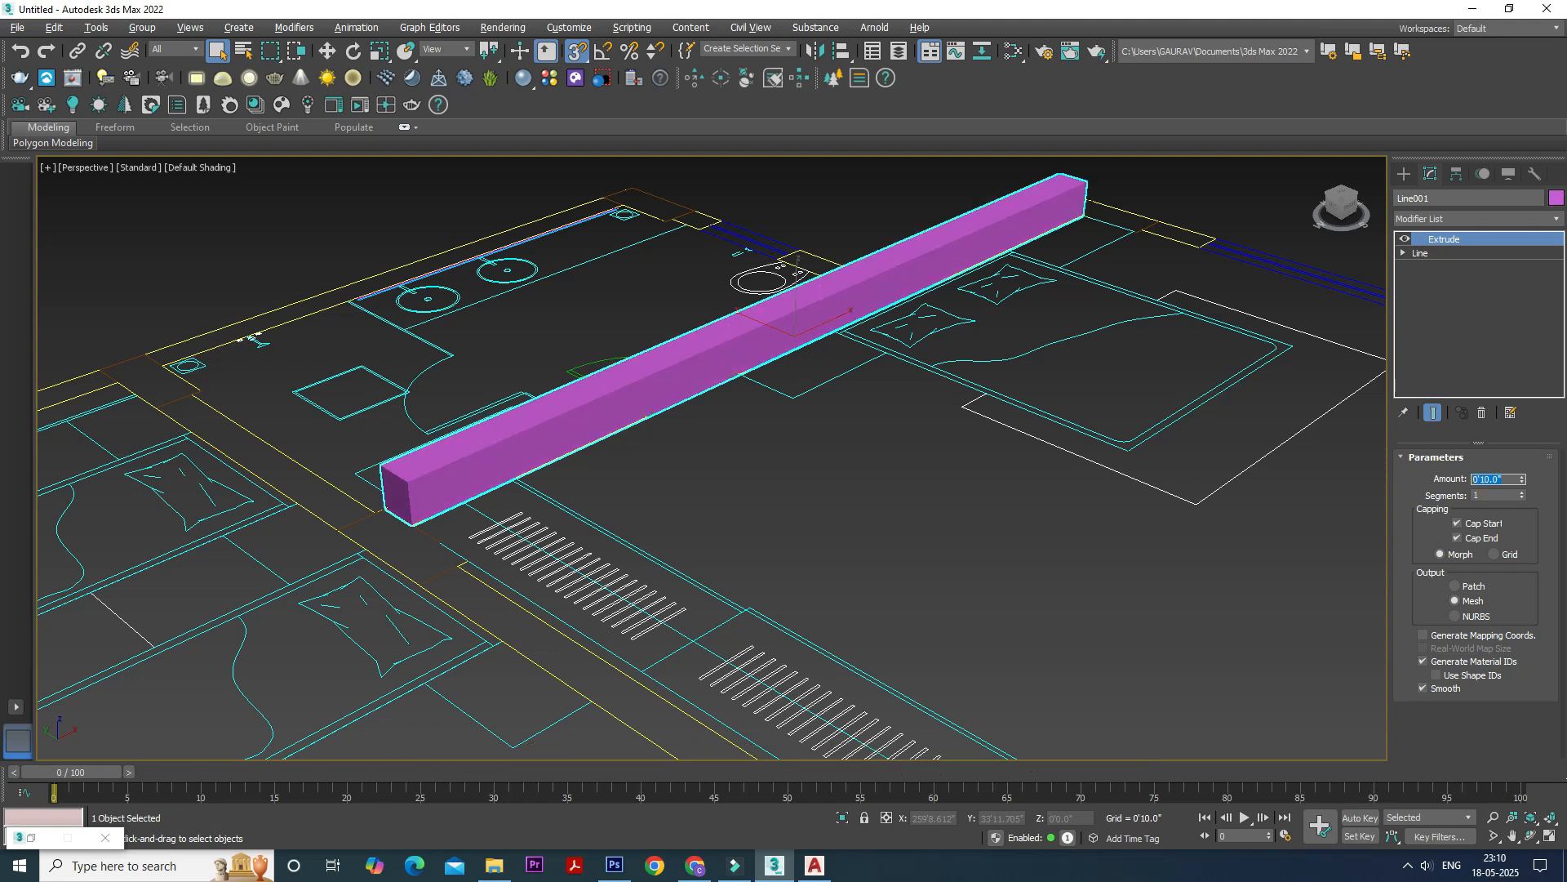
type("10'")
key("Return")
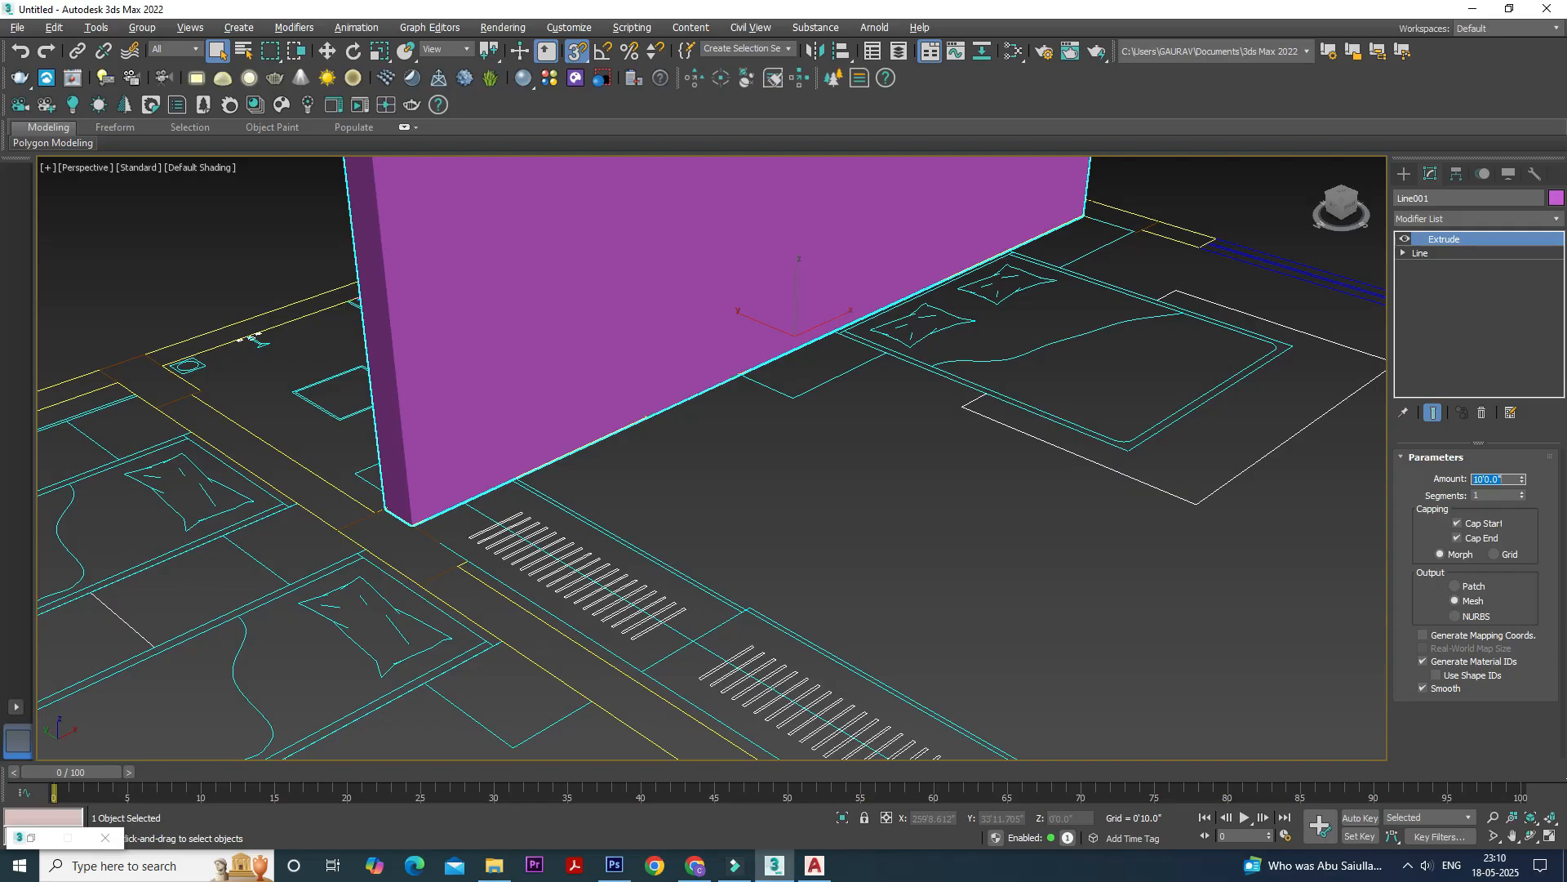
Clear the wall's extrusion amount to 0 and set it to 3000mm
type("0")
key("Return")
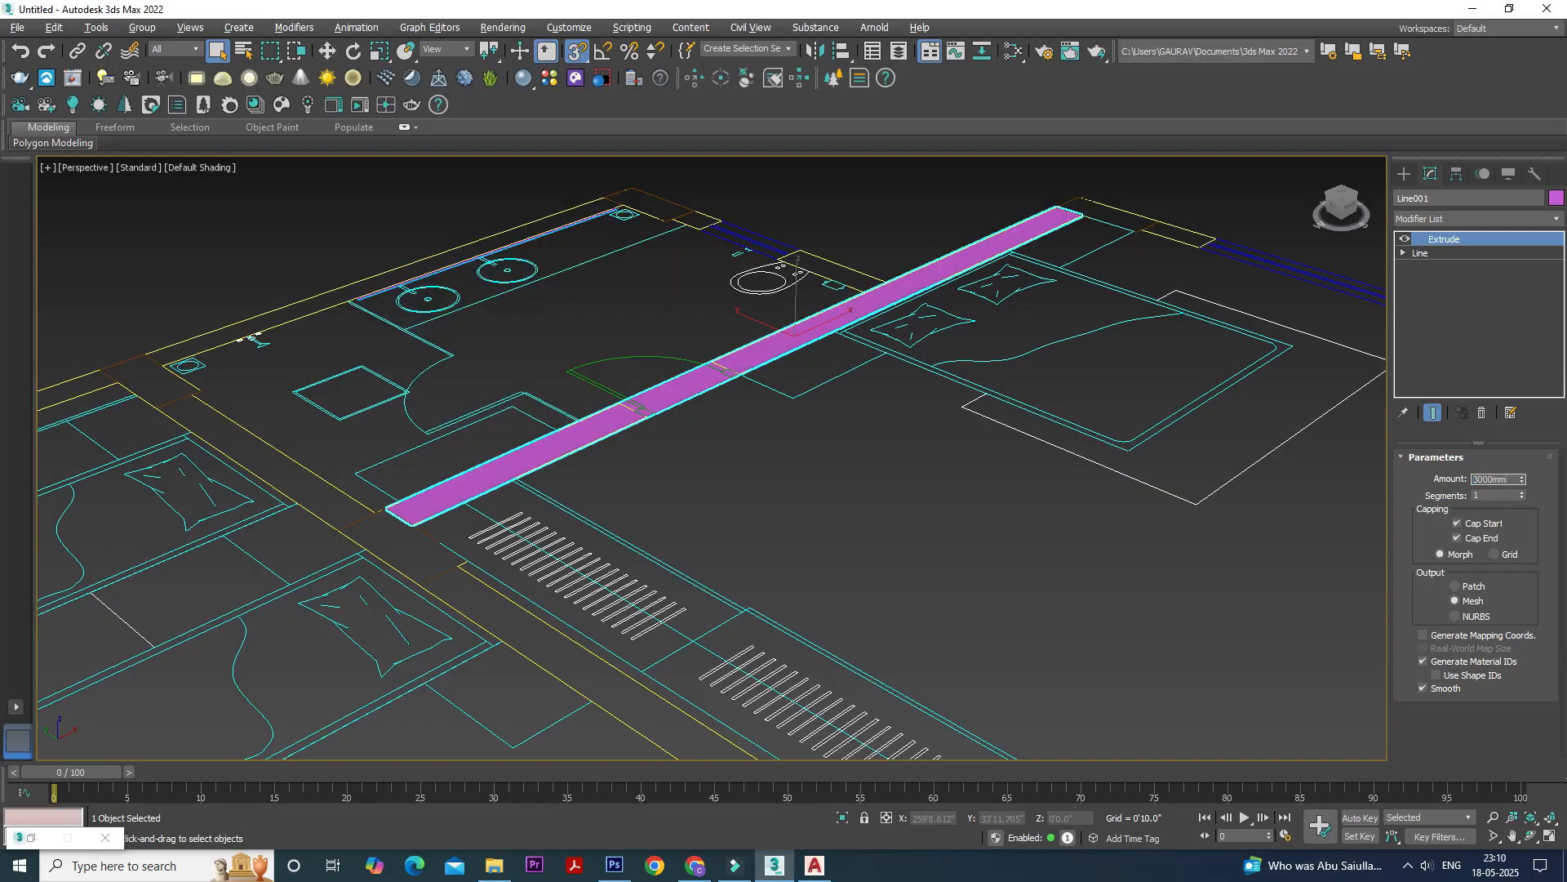
key("Return")
Activate the Line spline tool for the next wall outline
scroll(921, 498, "down", 5)
middle_click_drag(921, 498, 1160, 325, "alt")
left_click(1405, 173)
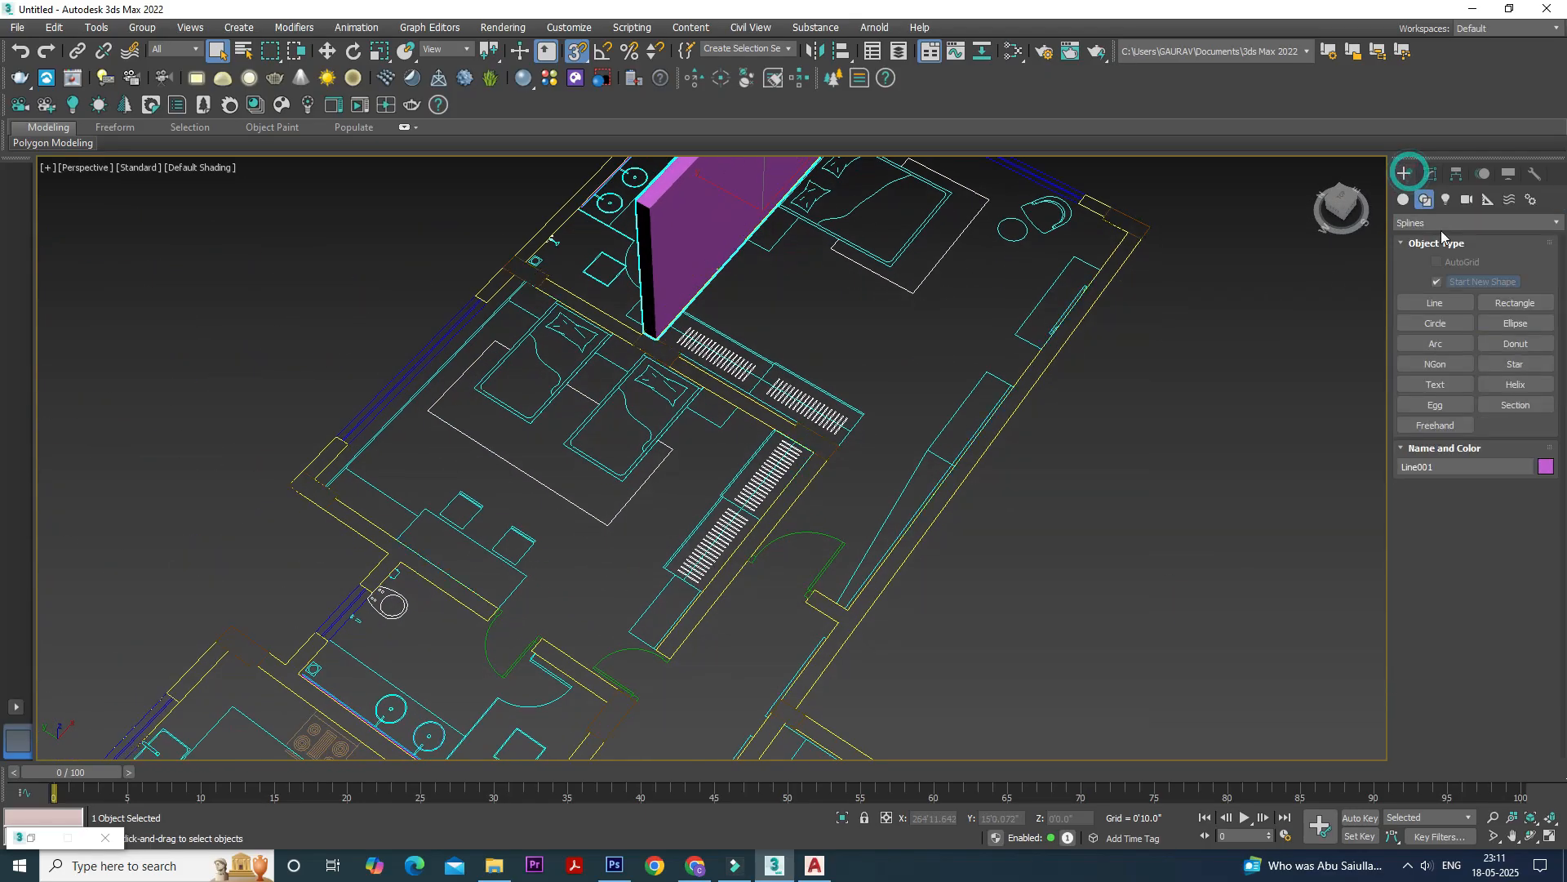
left_click(1436, 304)
middle_click_drag(1025, 493, 773, 588, "alt")
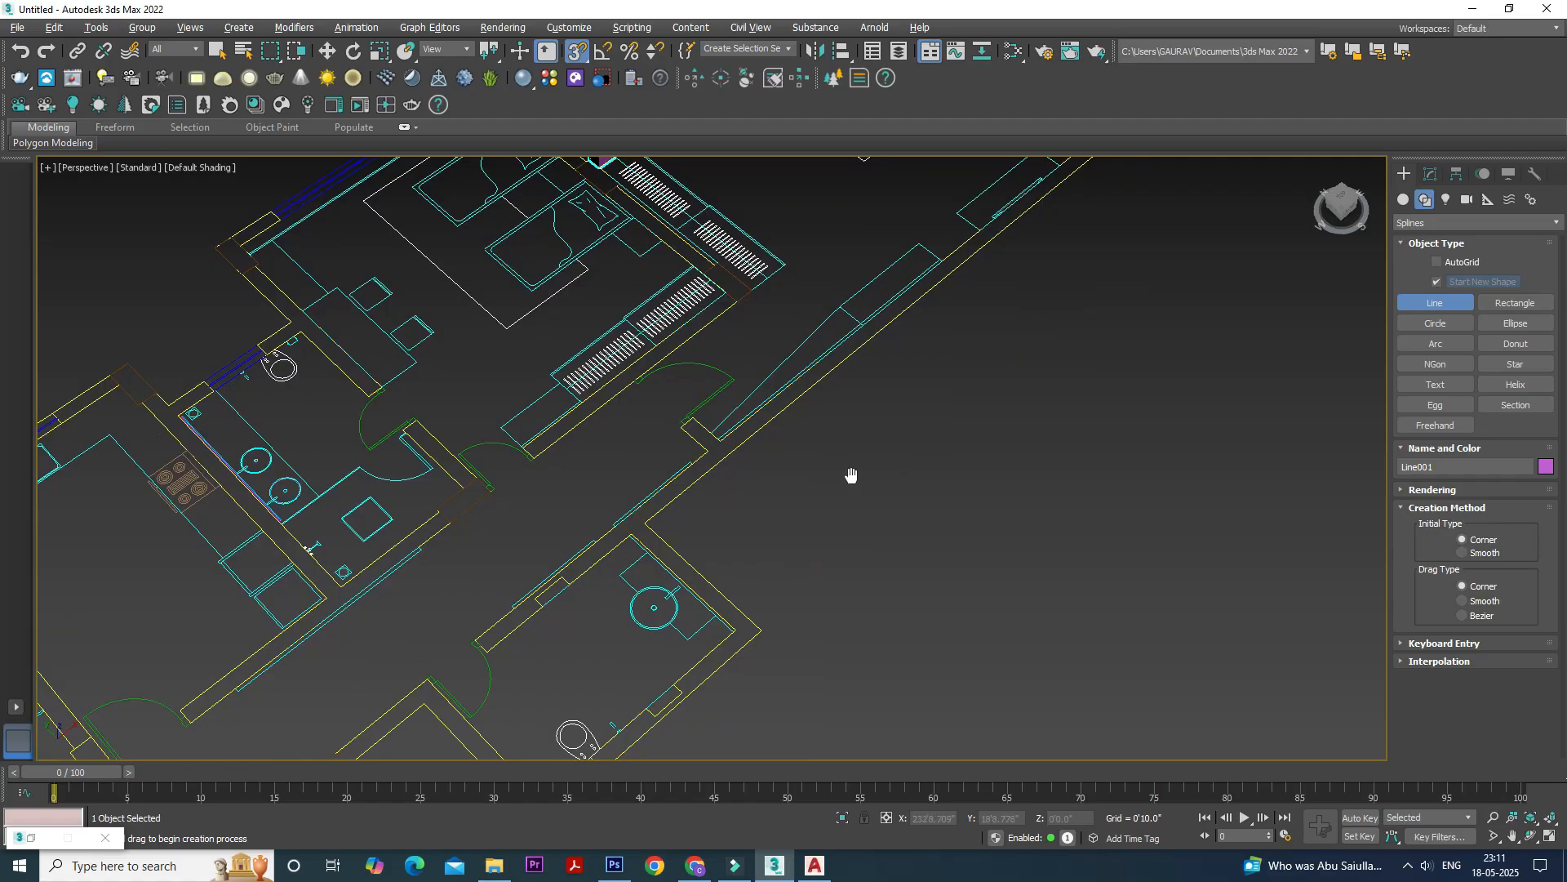
middle_click_drag(851, 475, 916, 364)
left_click(660, 638)
left_click(800, 519)
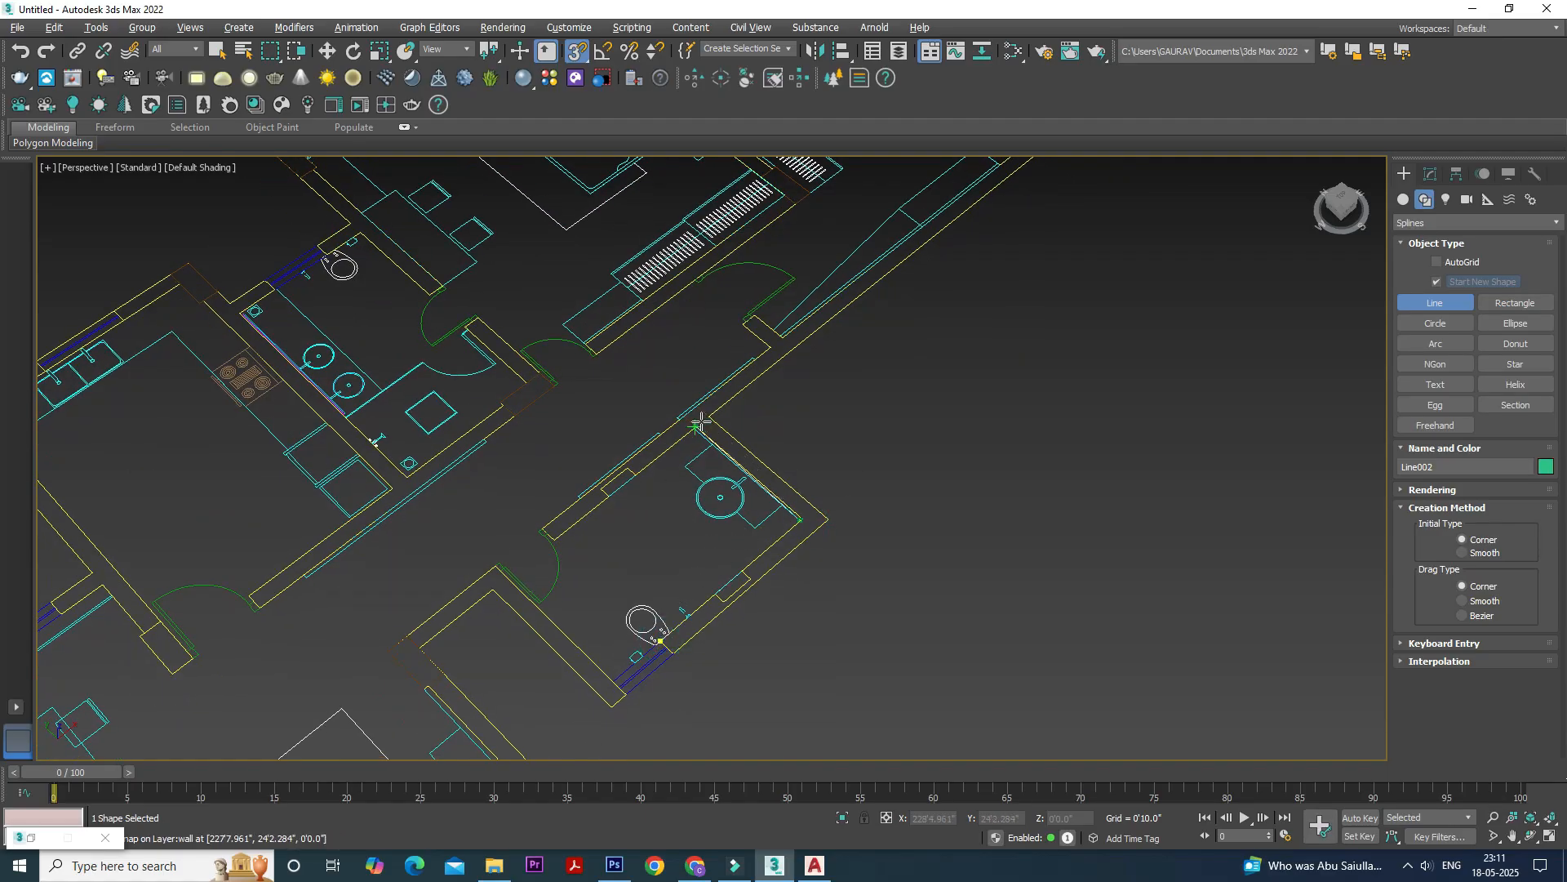
scroll(700, 422, "up", 4)
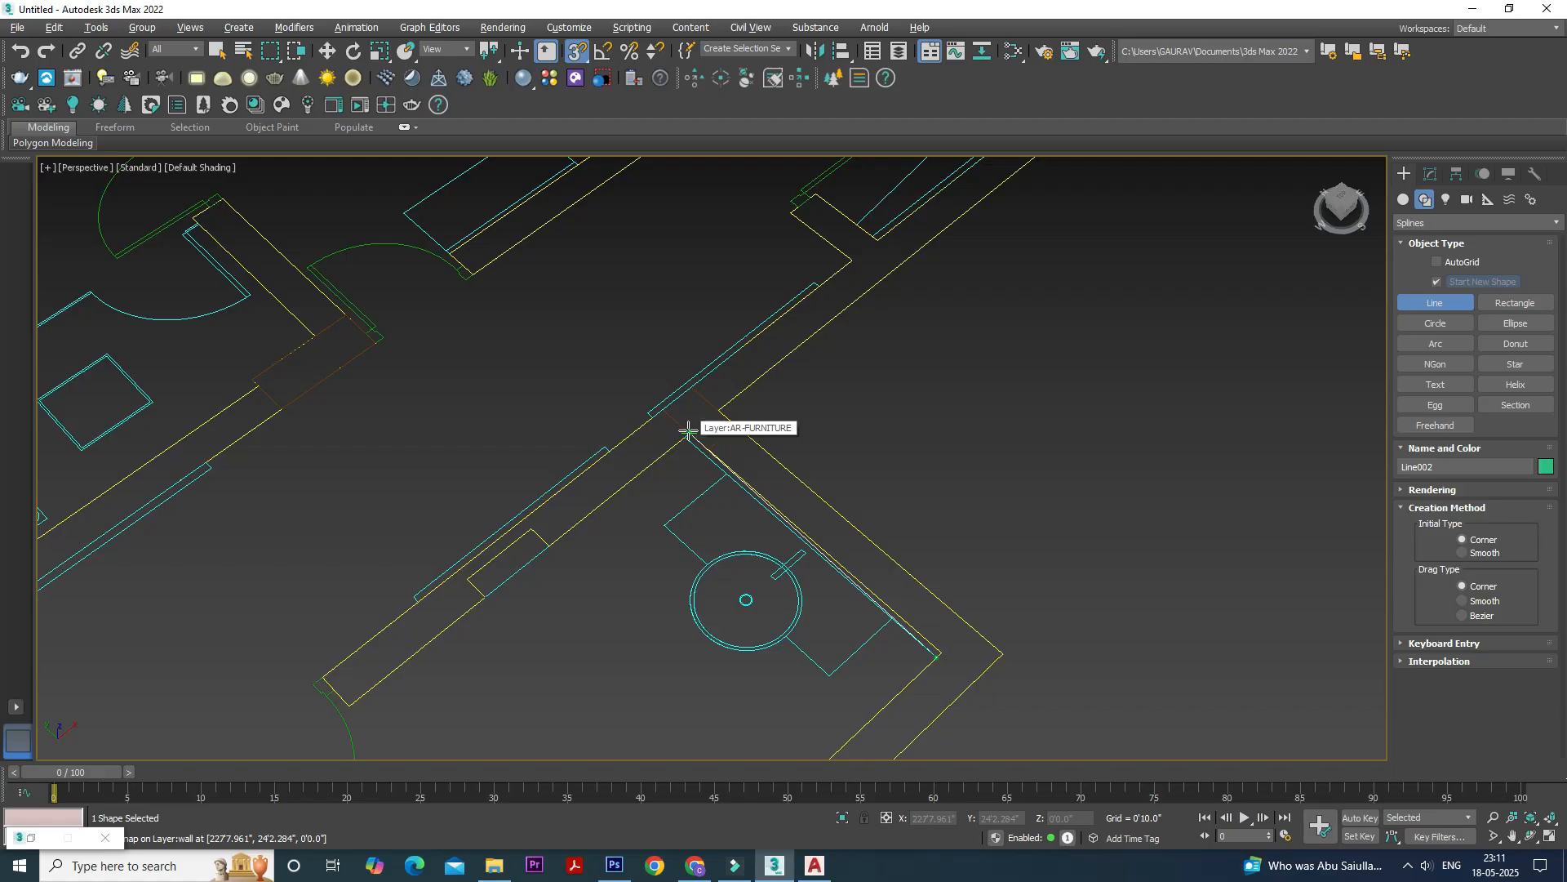
right_click(914, 549)
middle_click_drag(927, 550, 849, 590)
scroll(846, 595, "down", 5)
In the Top view, trace a closed rectangular line over the master bedroom's long lower wall, from the small toilet's column to the corner column
key("alt+w")
scroll(413, 308, "down", 3)
middle_click(640, 403)
key("alt+w")
middle_click_drag(755, 381, 809, 336)
middle_click_drag(730, 548, 767, 459)
middle_click_drag(514, 553, 536, 495)
scroll(519, 525, "up", 2)
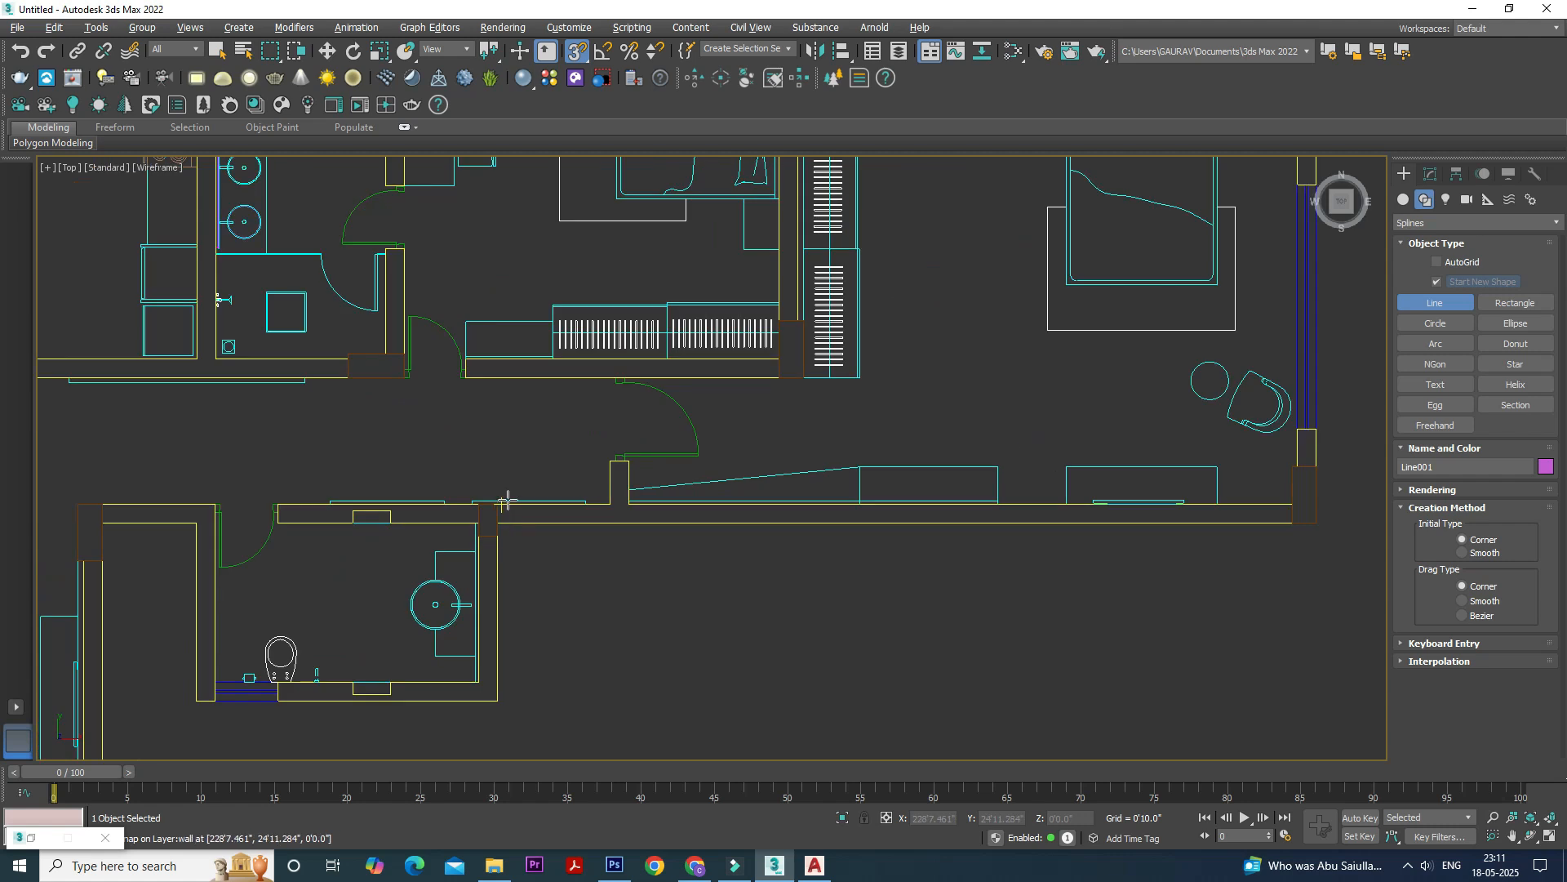
left_click(498, 521)
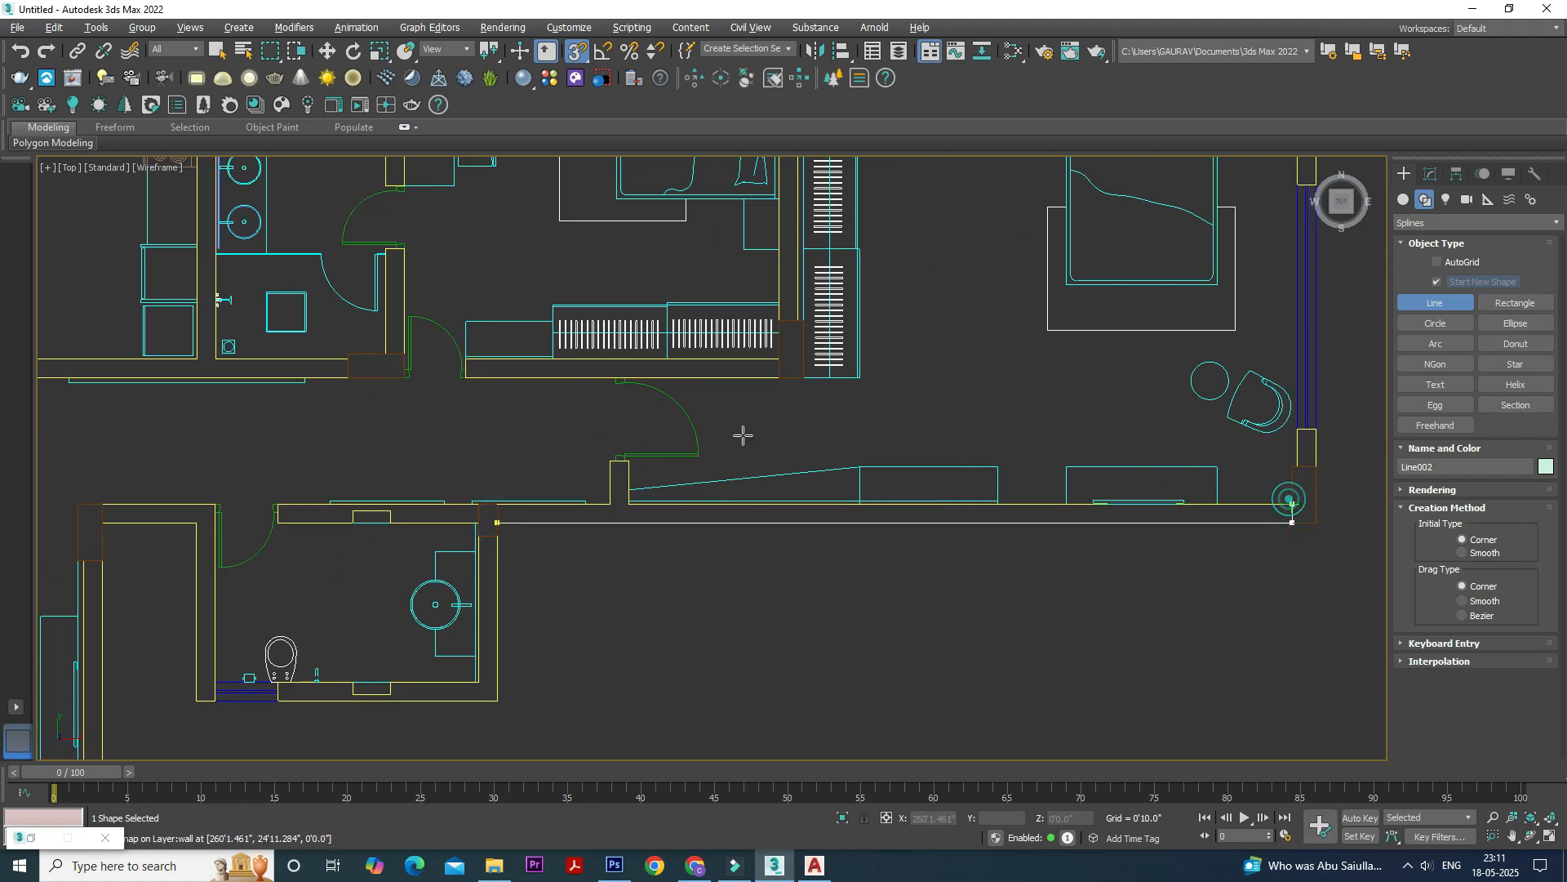
left_click(498, 503)
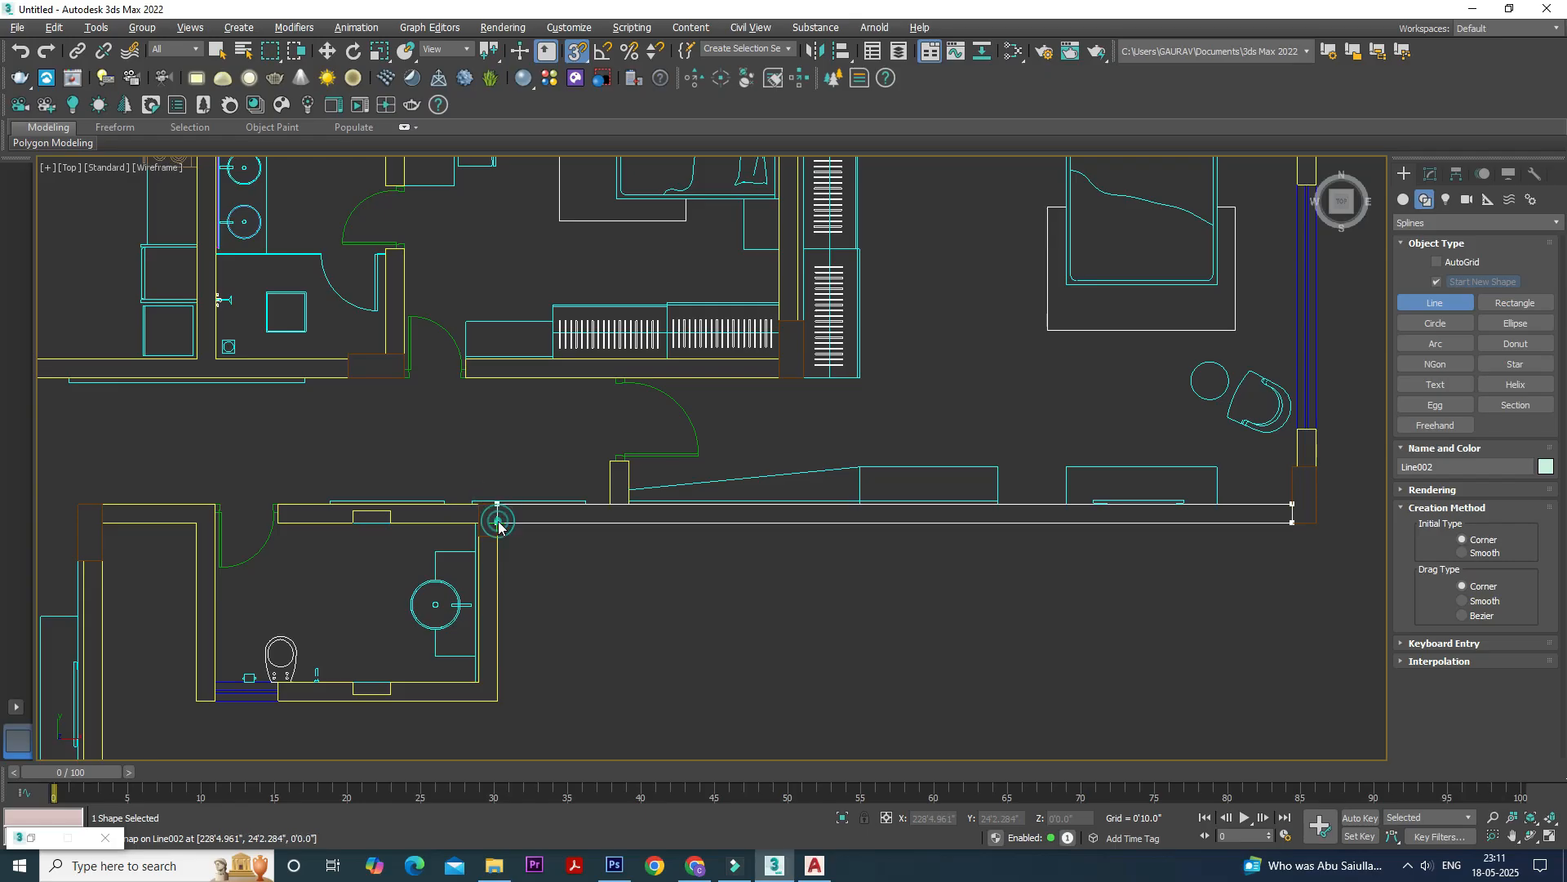
left_click(498, 524)
left_click(752, 445)
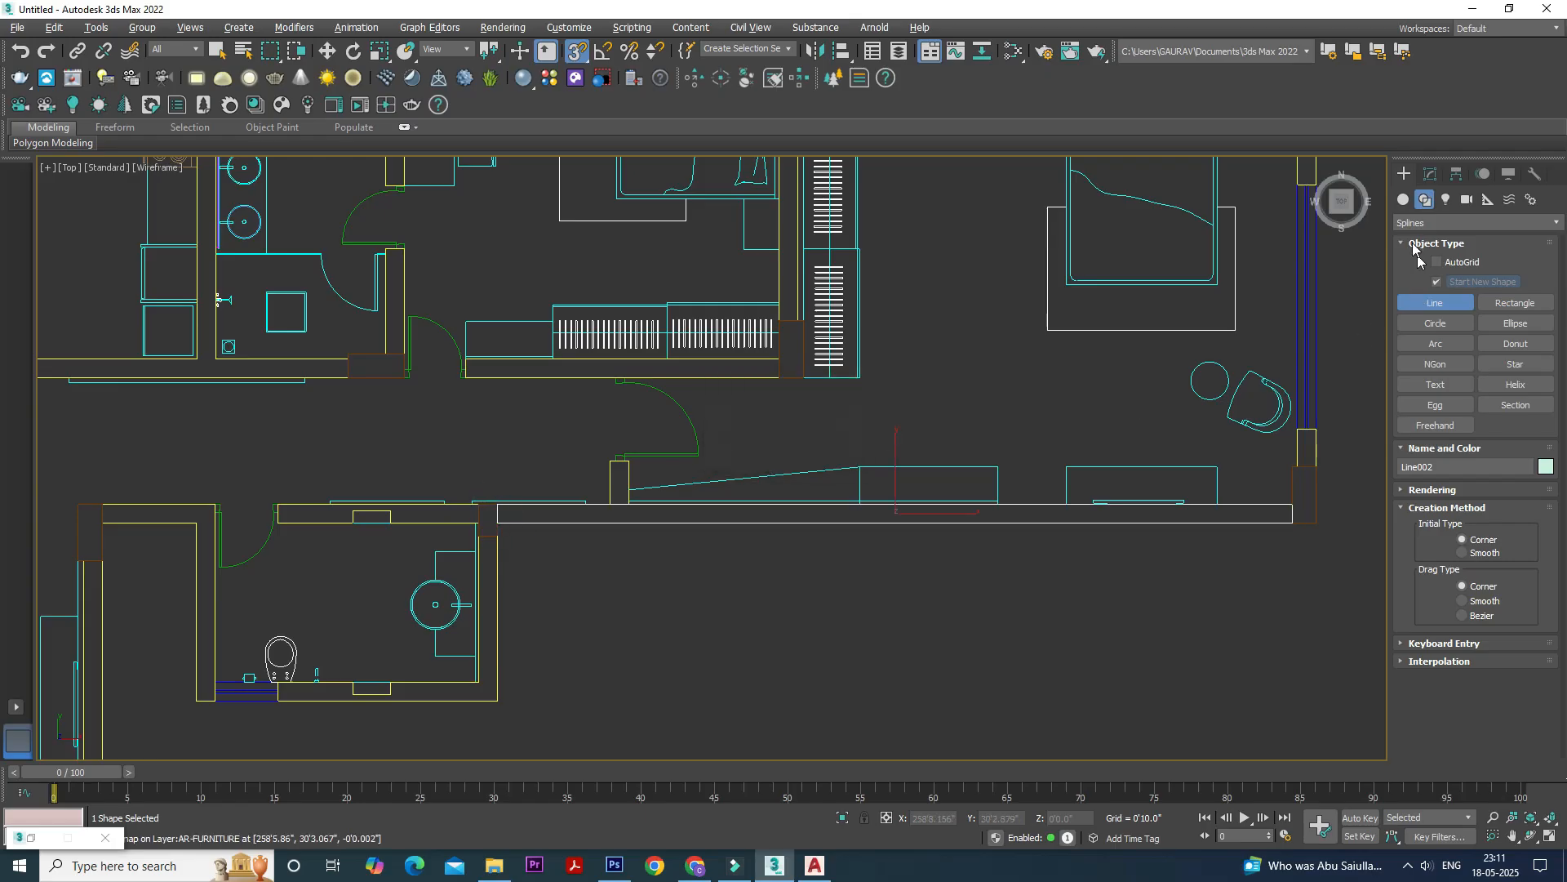
Apply an Extrude modifier to the outline of the master bedroom's long lower wall
left_click(1431, 176)
left_click(1489, 219)
key("e")
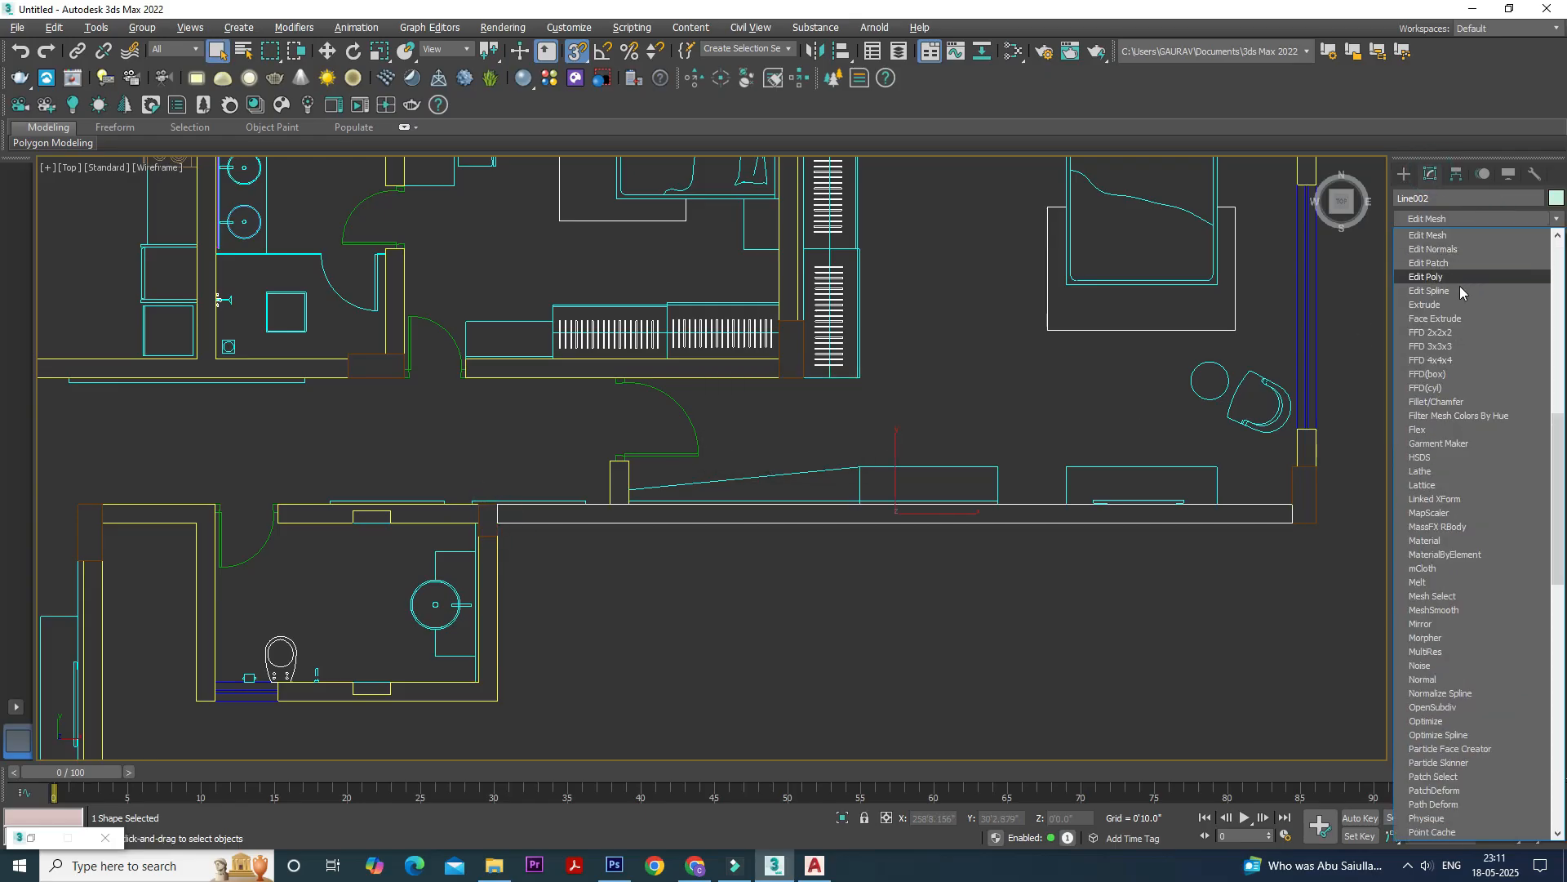
left_click(1439, 304)
Create a box about 12'9" by 9" over the master bedroom's window wall between the corner columns, with a height of 3000
scroll(1138, 413, "down", 2)
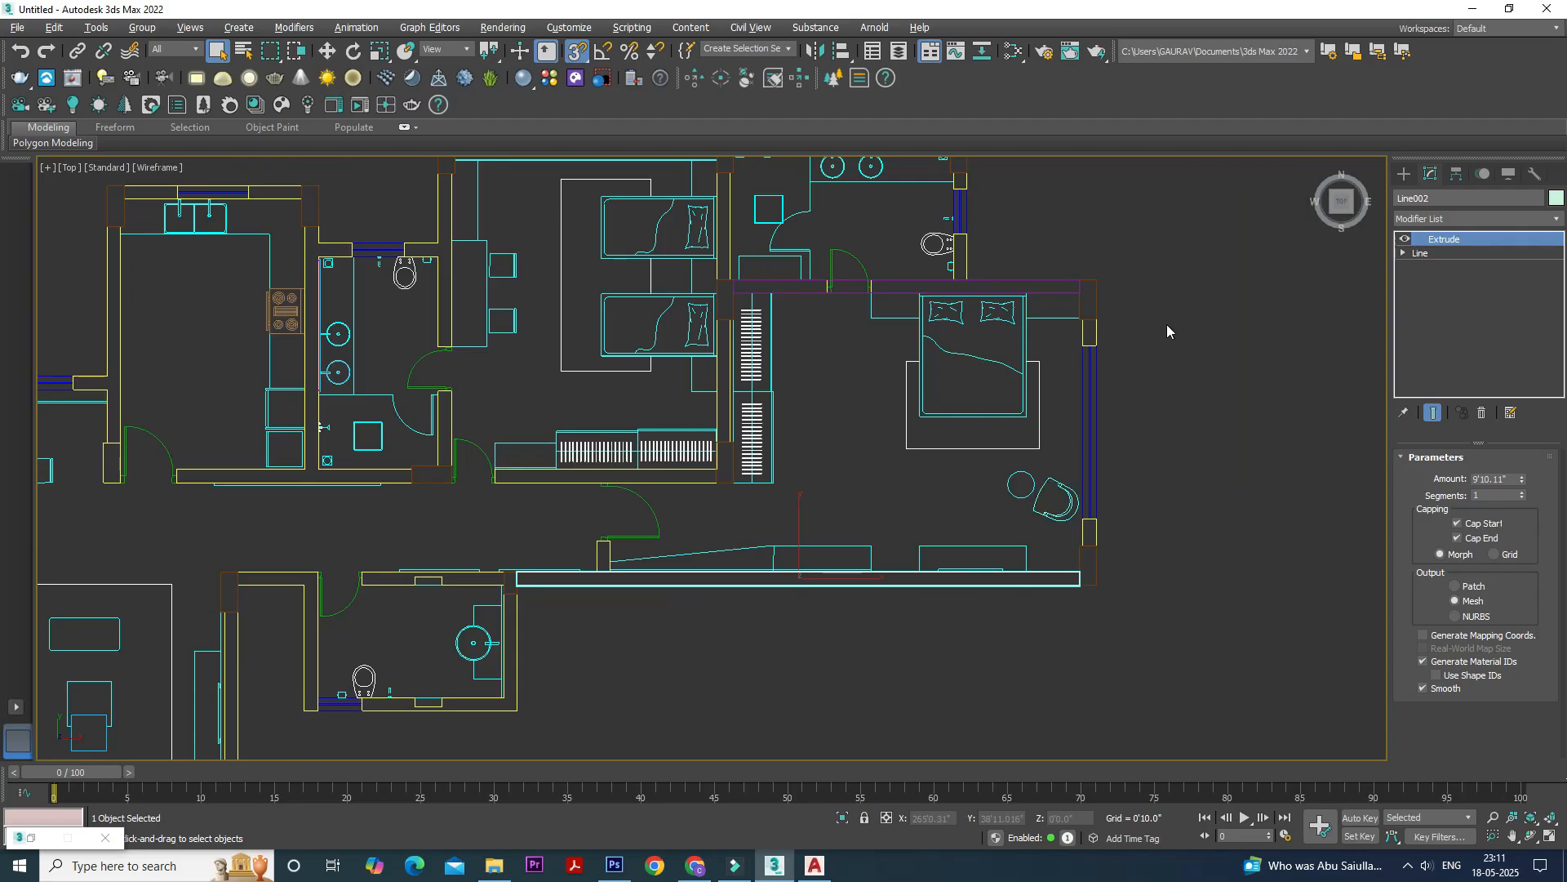
scroll(1167, 329, "up", 3)
scroll(1149, 290, "down", 1)
left_click(1404, 174)
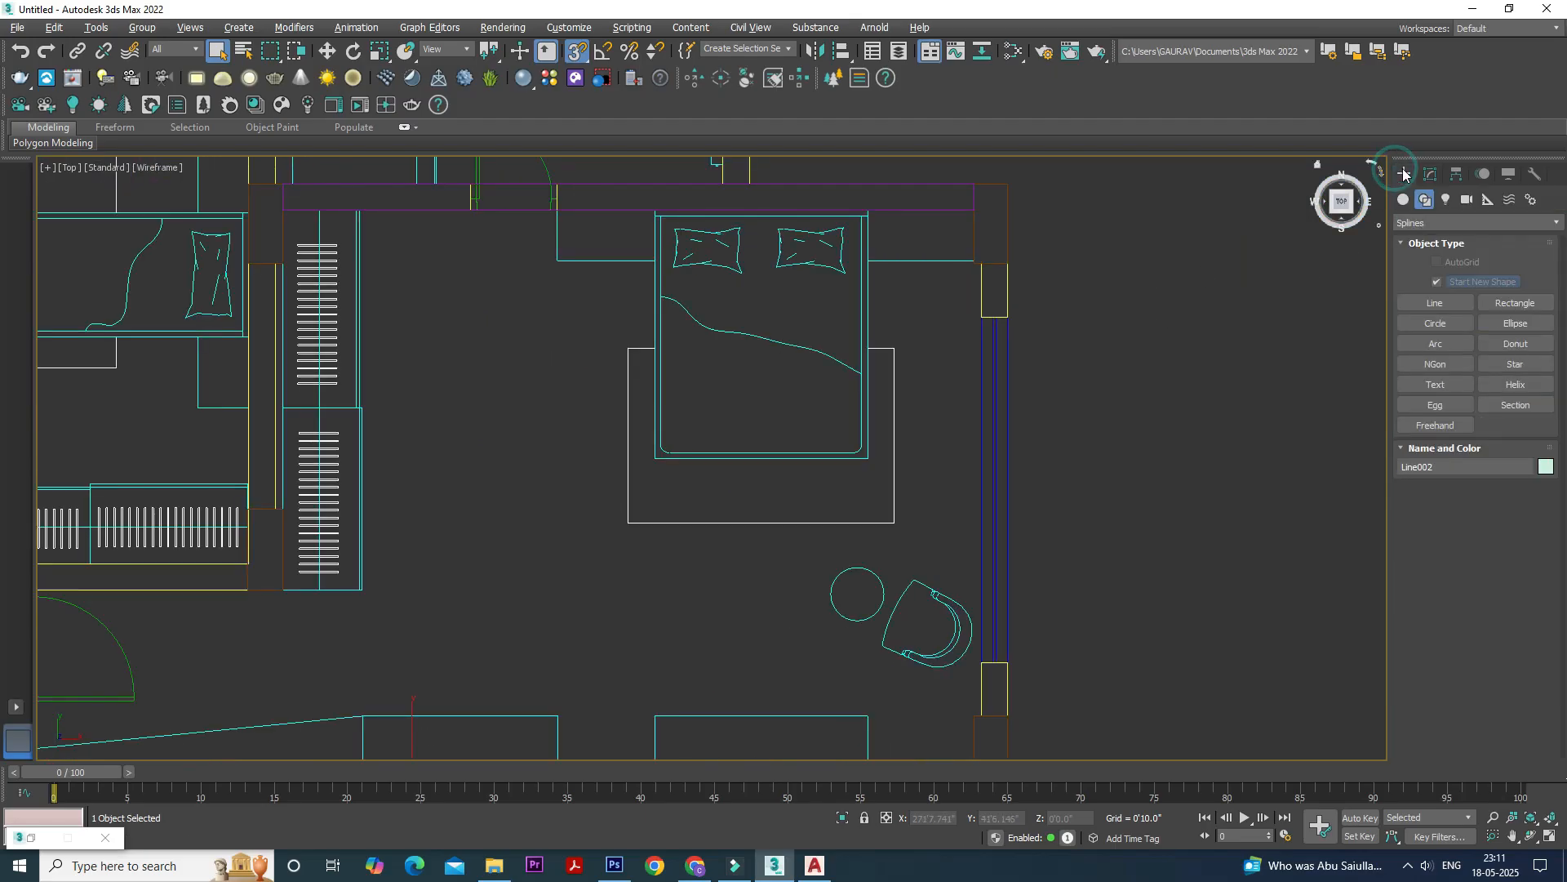
left_click(1404, 199)
left_click(1435, 282)
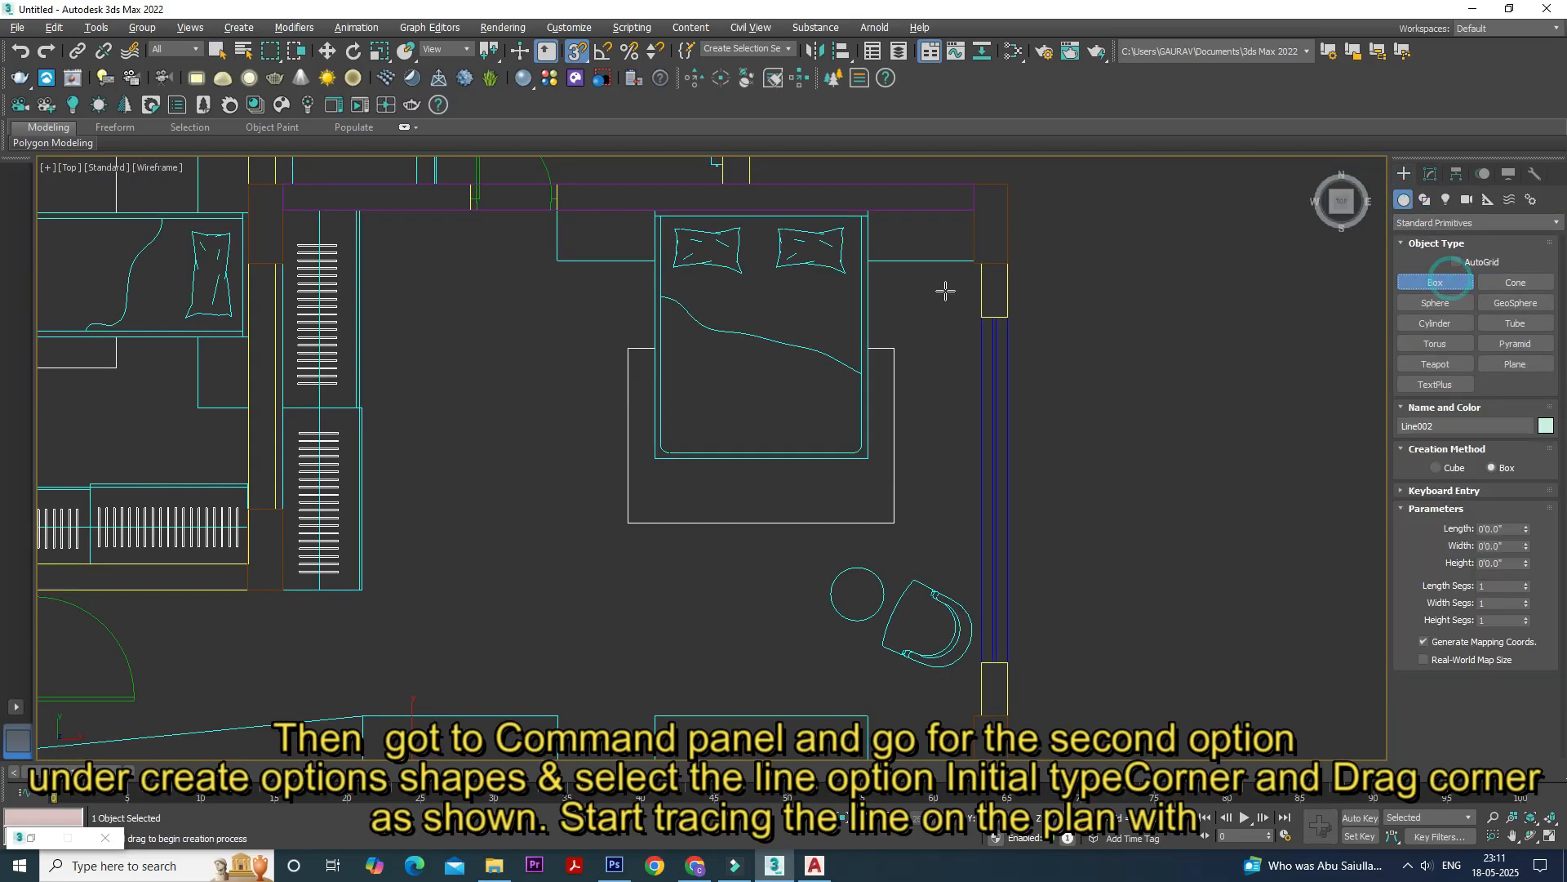
left_click_drag(982, 263, 1005, 710)
left_click(979, 354)
right_click(980, 354)
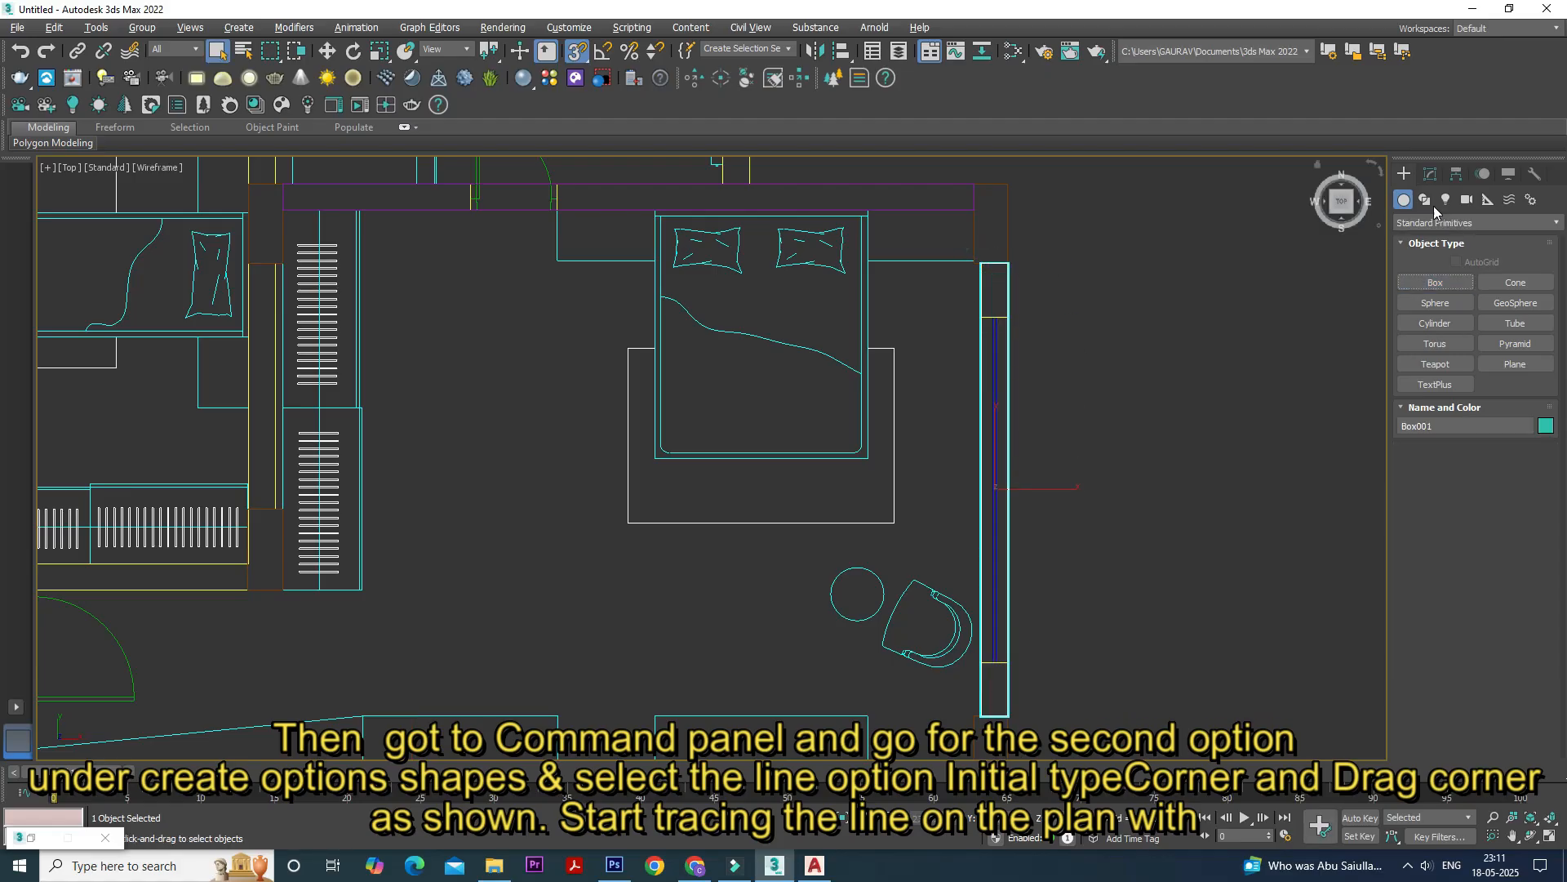
left_click(1430, 174)
double_click(1500, 512)
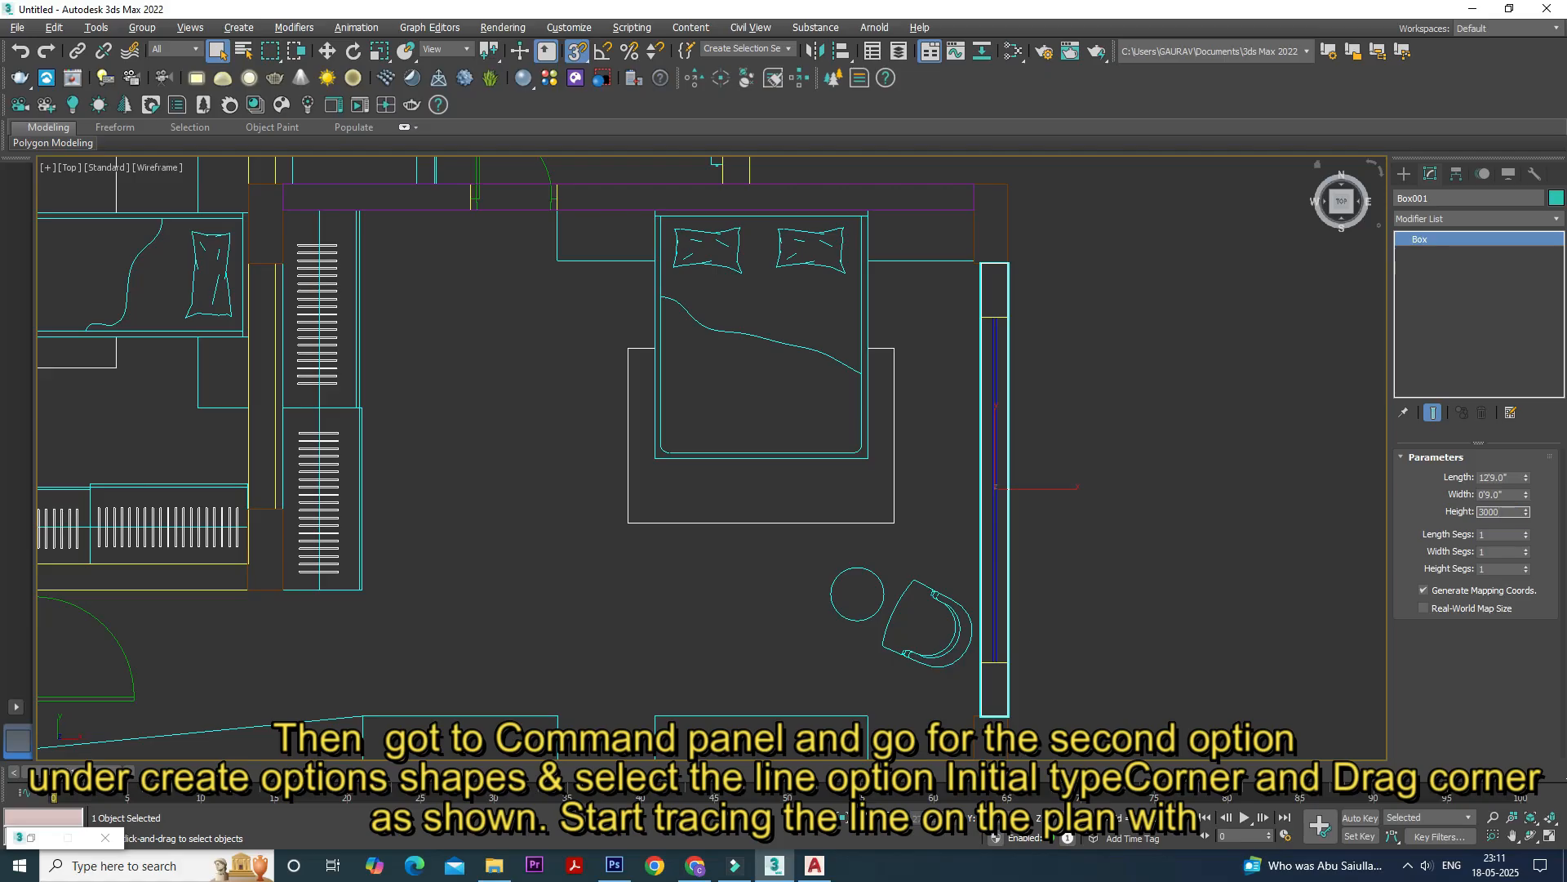
Create a box about 2'3" by 11.5" over the upper corner column of the master bedroom, with a height of 3000 mm
scroll(1079, 330, "down", 2)
left_click(1405, 173)
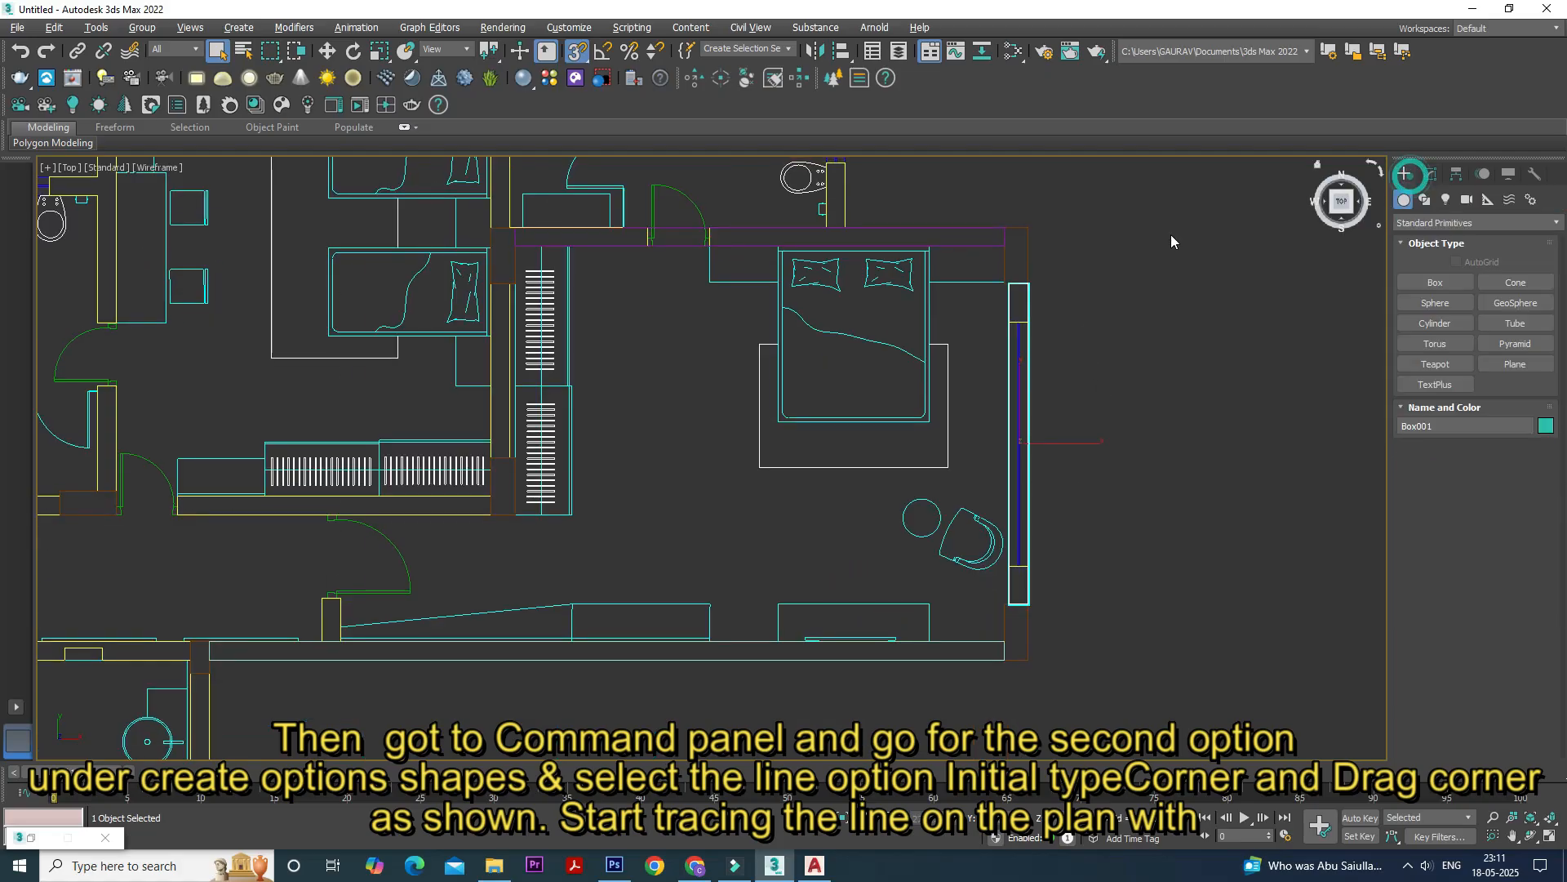
scroll(1170, 235, "up", 2)
middle_click_drag(1169, 247, 1163, 307)
scroll(954, 358, "up", 4)
middle_click_drag(1274, 294, 1300, 441)
left_click(1433, 267)
left_click_drag(879, 208, 1017, 517)
left_click(1017, 517)
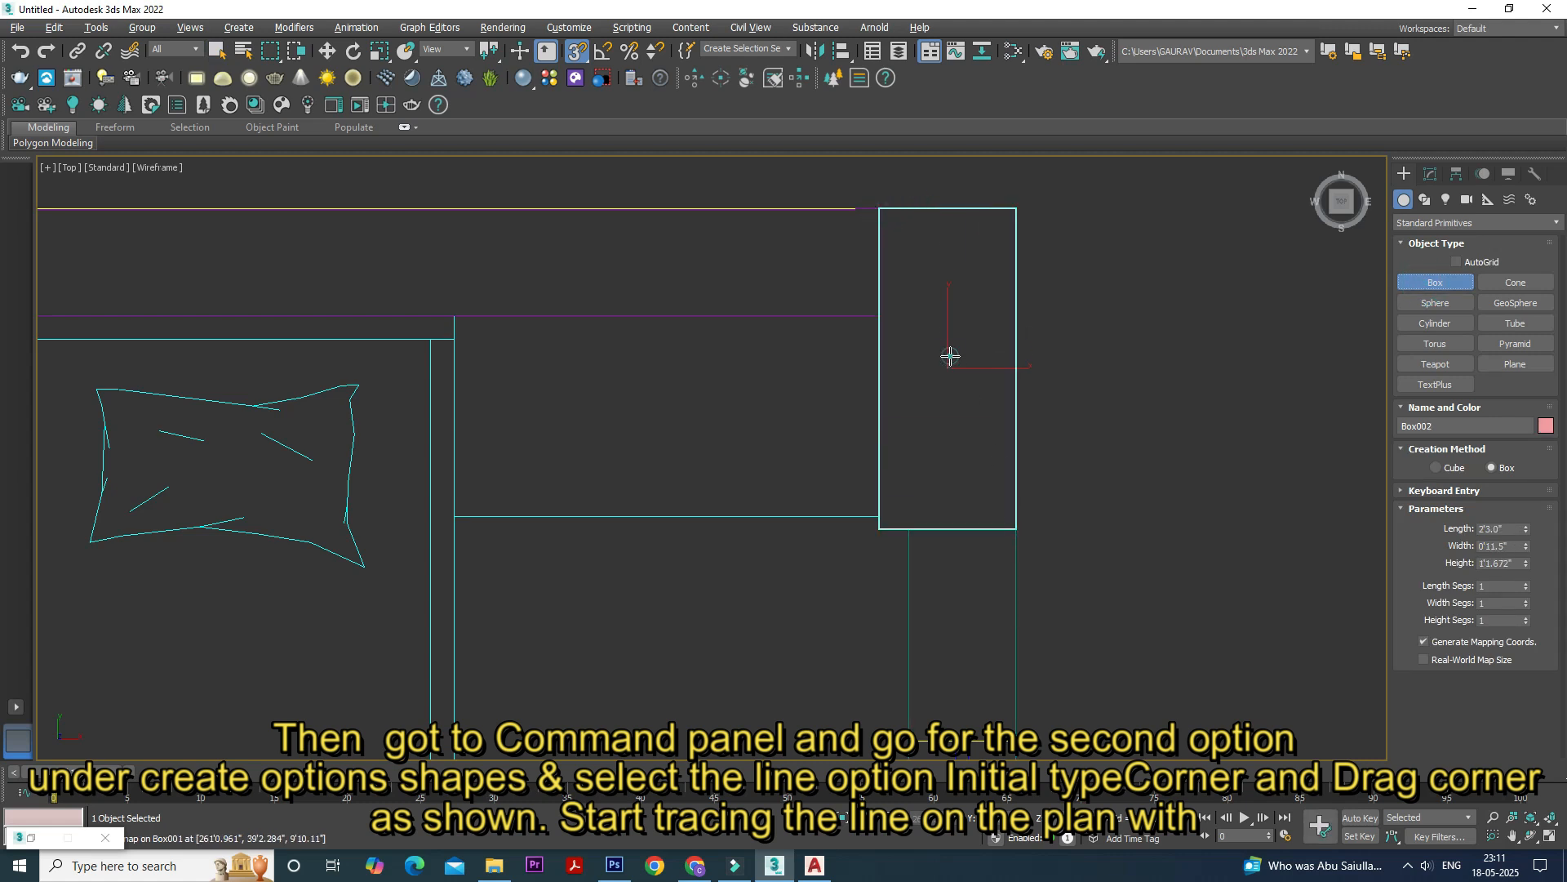
left_click(1430, 174)
double_click(1512, 512)
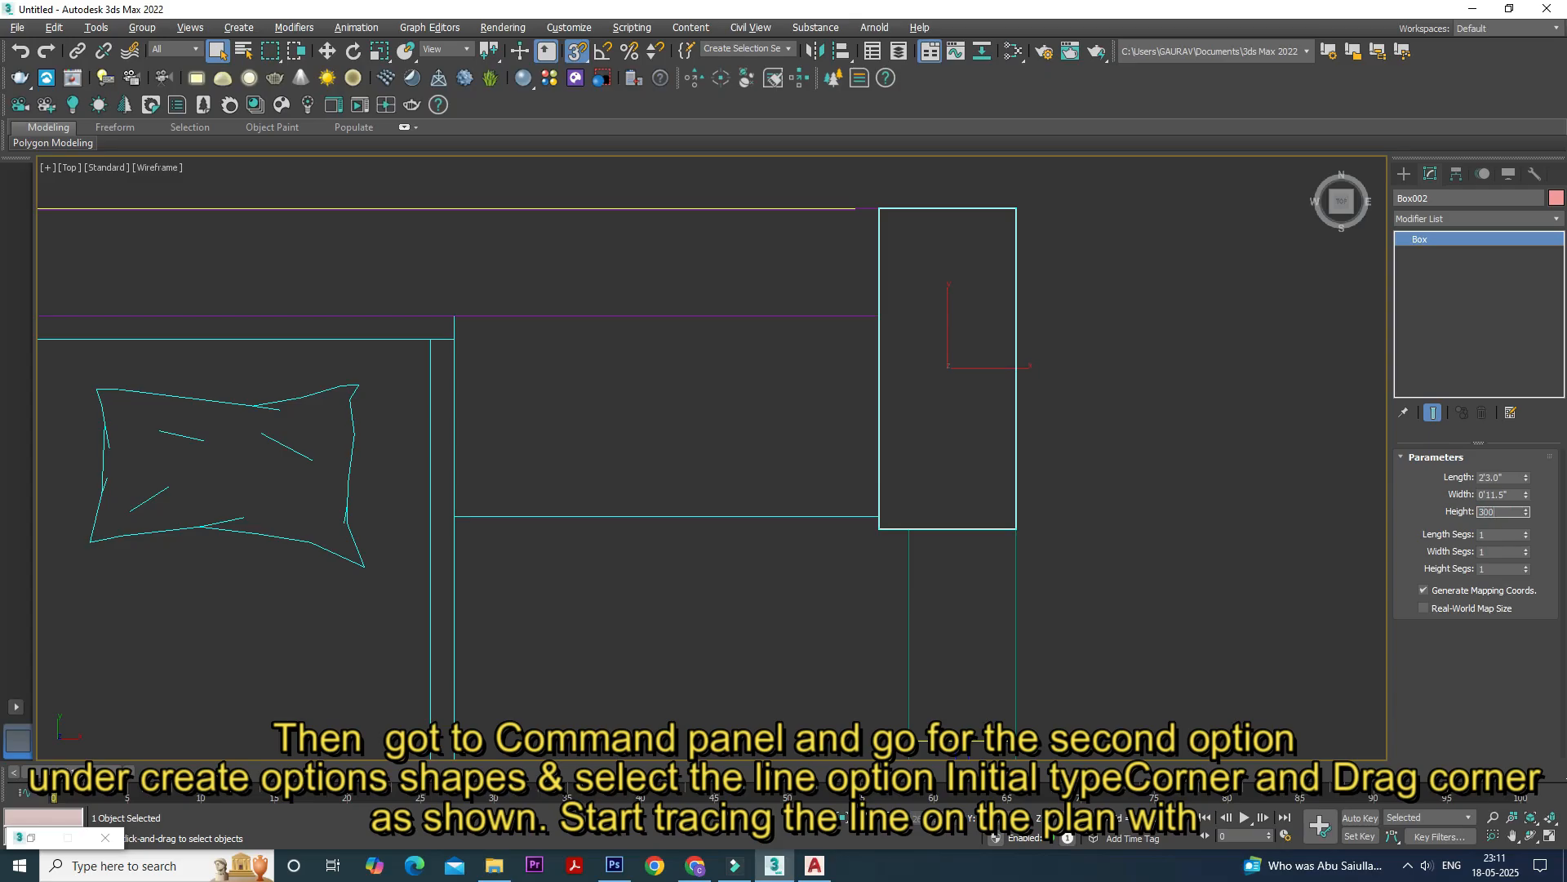
key("Return")
In the Perspective view, move the corner column box straight down so its base sits at floor level beside the window wall
scroll(1046, 320, "down", 3)
middle_click_drag(1143, 478, 1142, 389)
key("alt+w")
scroll(1176, 535, "down", 3)
middle_click_drag(1167, 543, 1131, 682)
key("alt+w")
middle_click_drag(1055, 594, 1007, 552, "alt")
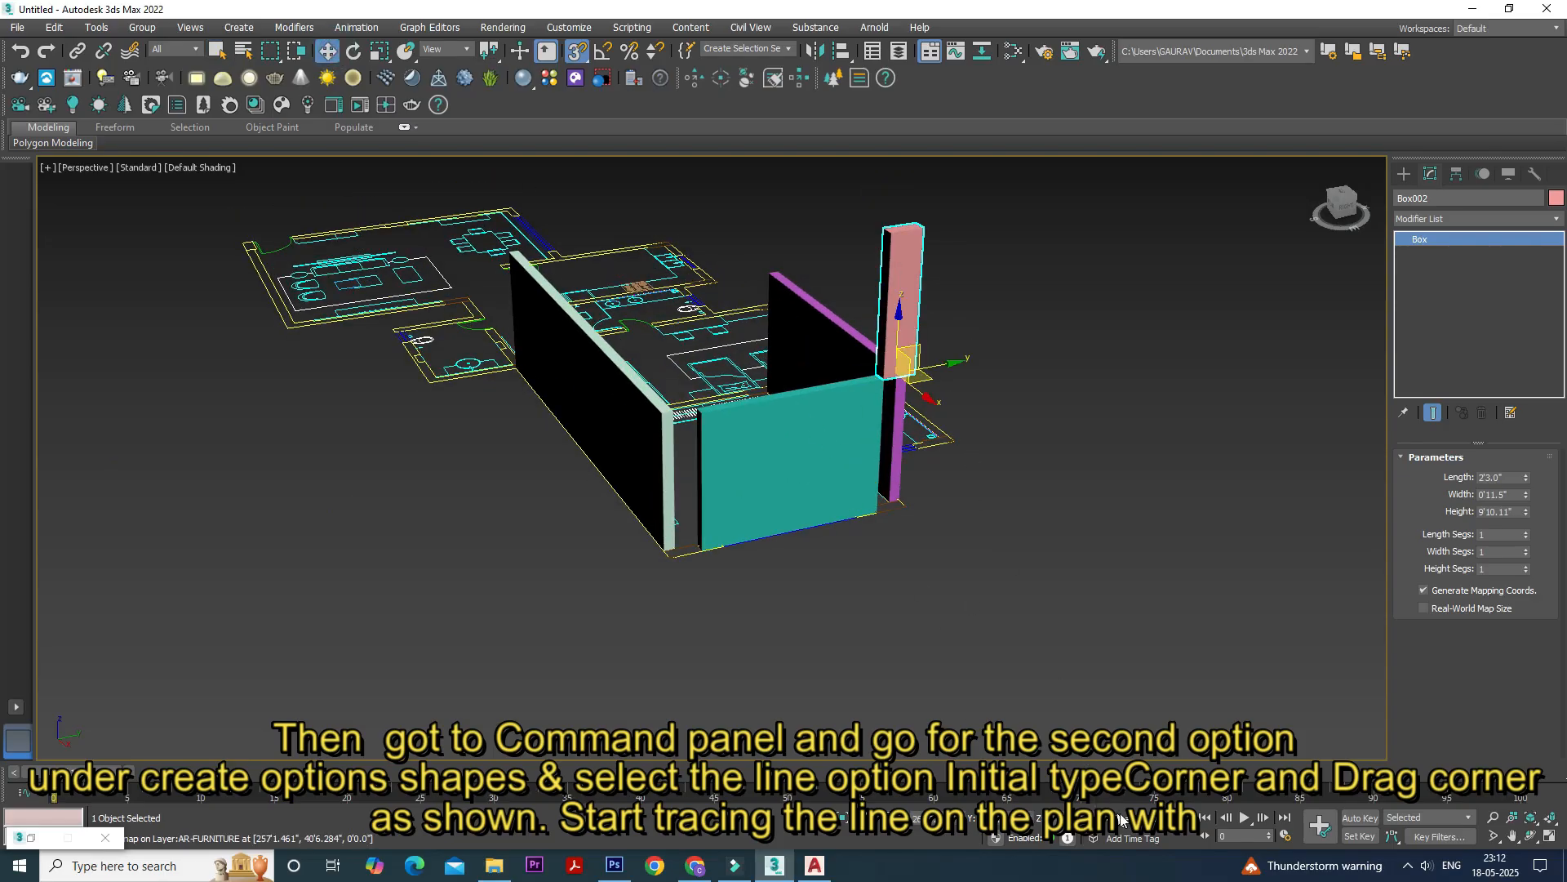
left_click_drag(882, 378, 878, 513)
scroll(836, 542, "up", 4)
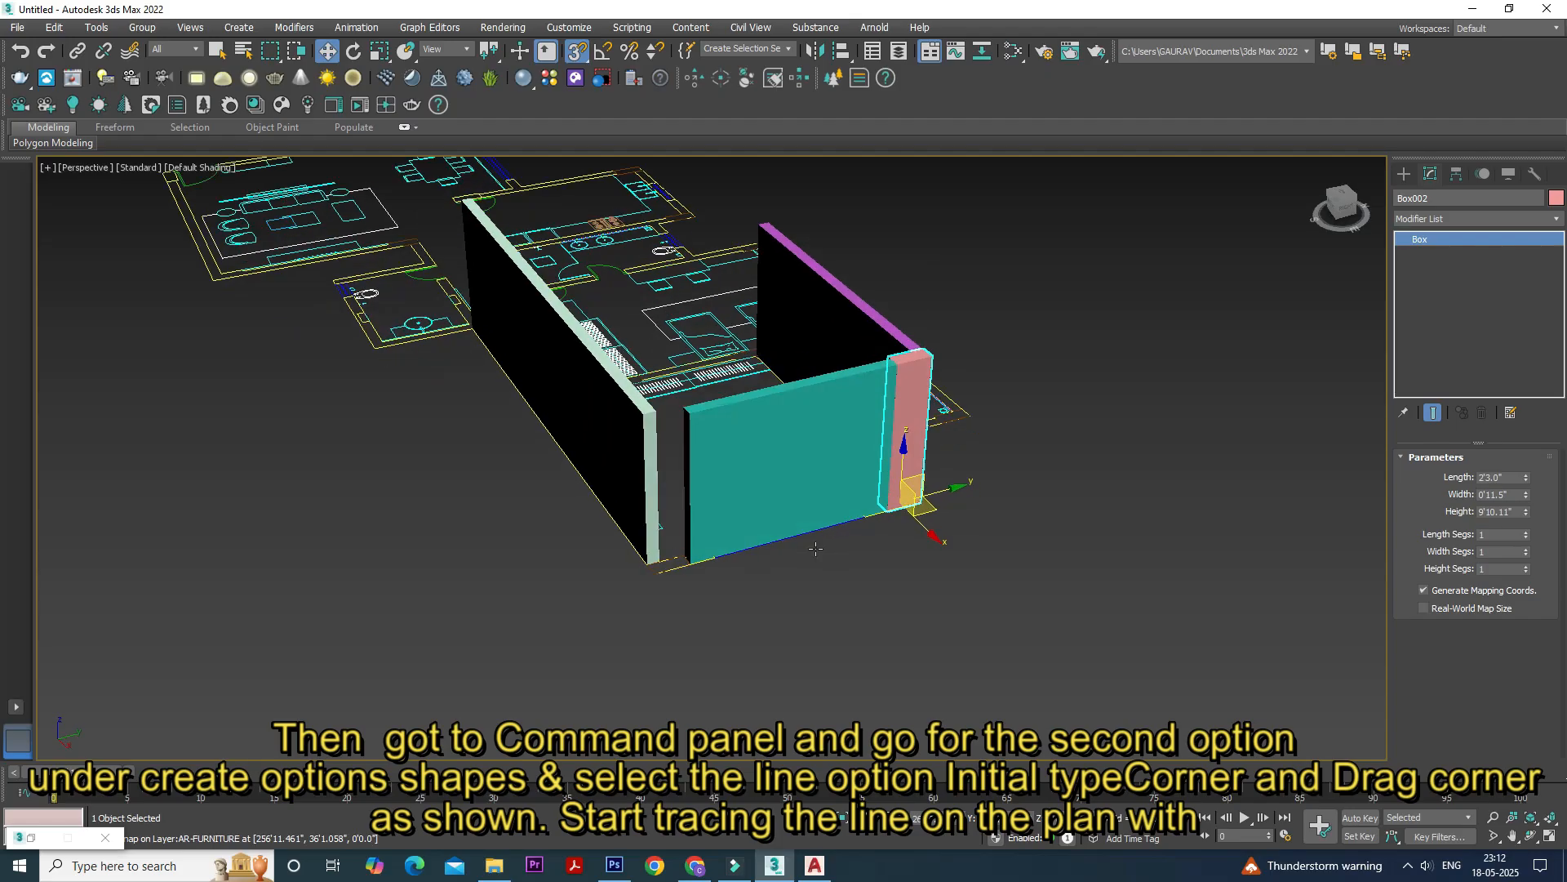
Clone the corner column box onto the column outline at the opposite end of the window wall
middle_click_drag(873, 562, 949, 457, "alt")
scroll(949, 457, "up", 3)
scroll(930, 523, "up", 3)
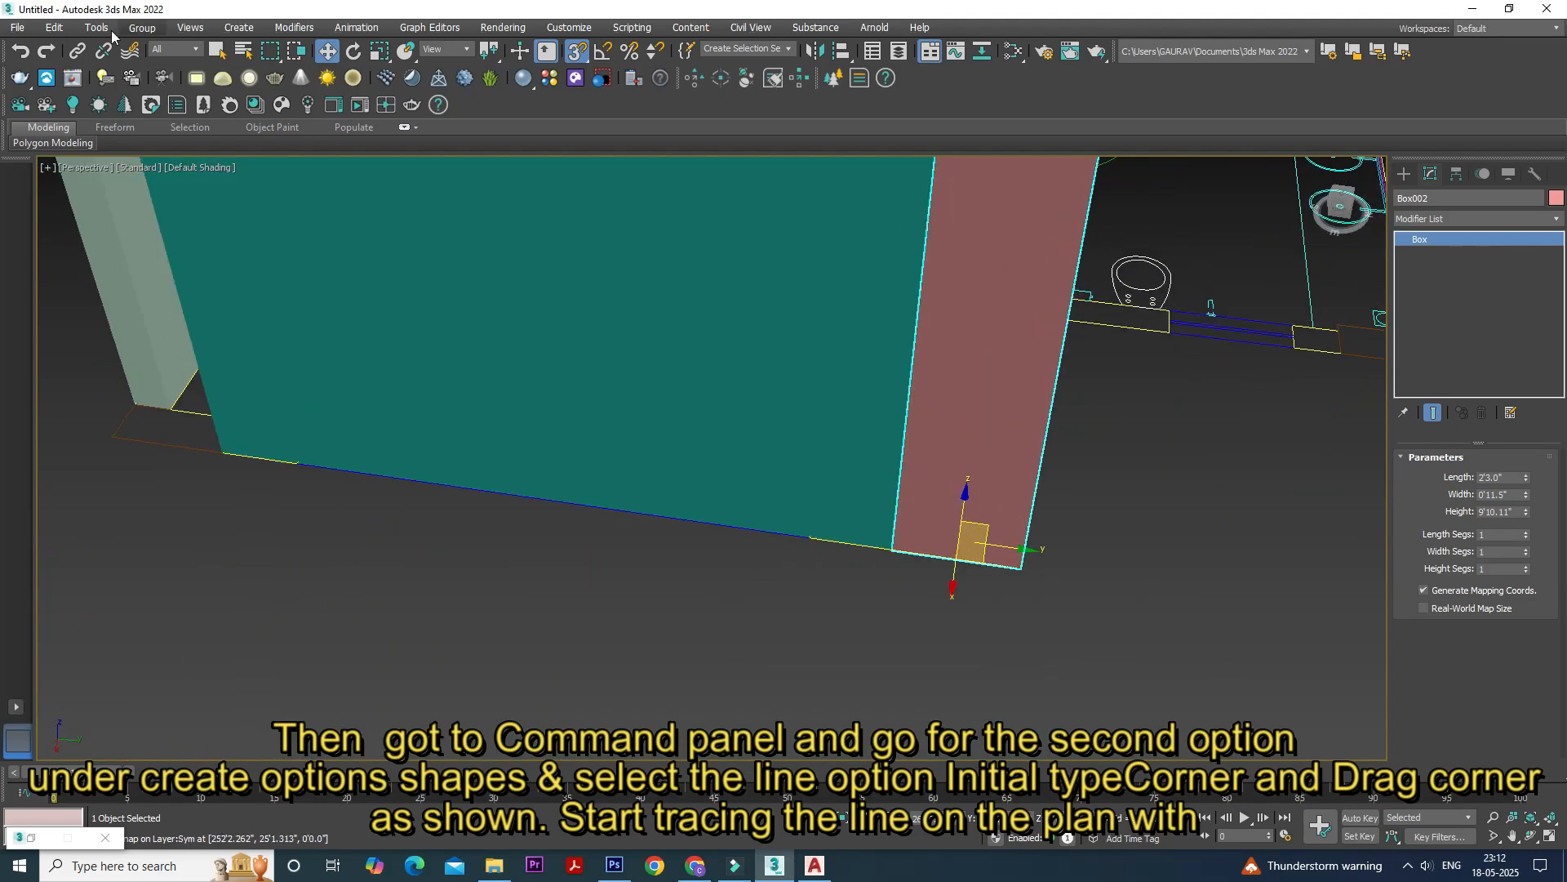
middle_click_drag(923, 548, 909, 530)
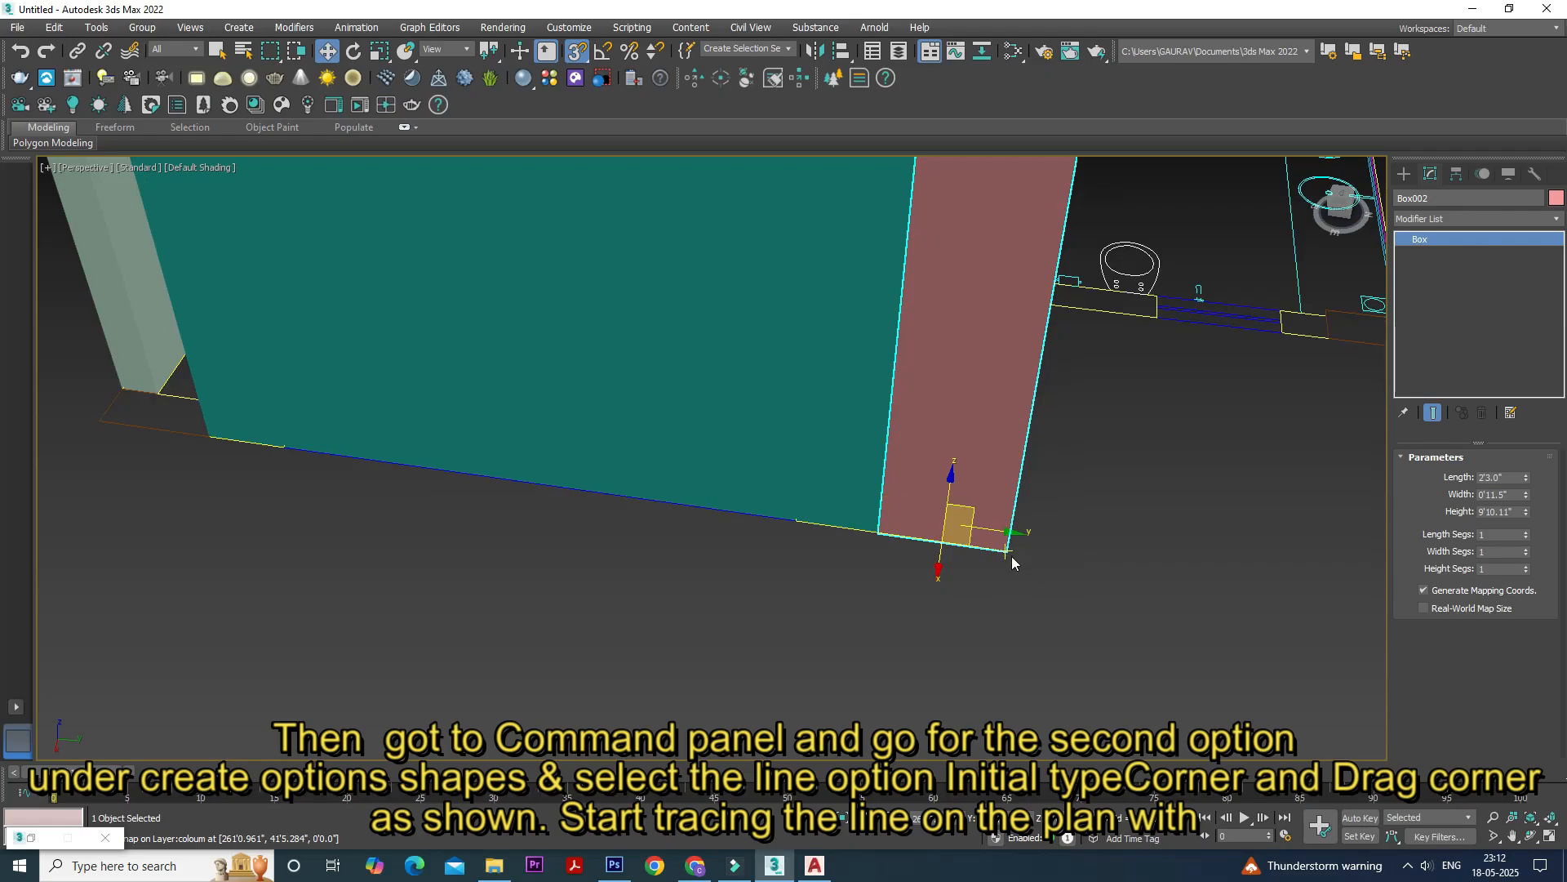
mouse_move(890, 531)
left_mouse_down("shift")
mouse_move(497, 403)
mouse_move(315, 441)
mouse_move(110, 420)
left_mouse_up("shift")
left_click(786, 502)
mouse_move(825, 563)
middle_mouse_down("alt")
mouse_move(868, 613)
mouse_move(1095, 640)
mouse_move(925, 467)
mouse_move(994, 269)
mouse_move(994, 385)
mouse_move(931, 555)
mouse_move(756, 563)
mouse_move(731, 589)
mouse_move(865, 538)
middle_mouse_up("alt")
scroll(925, 467, "down", 5)
scroll(931, 555, "up", 5)
scroll(730, 589, "down", 2)
left_click(1403, 173)
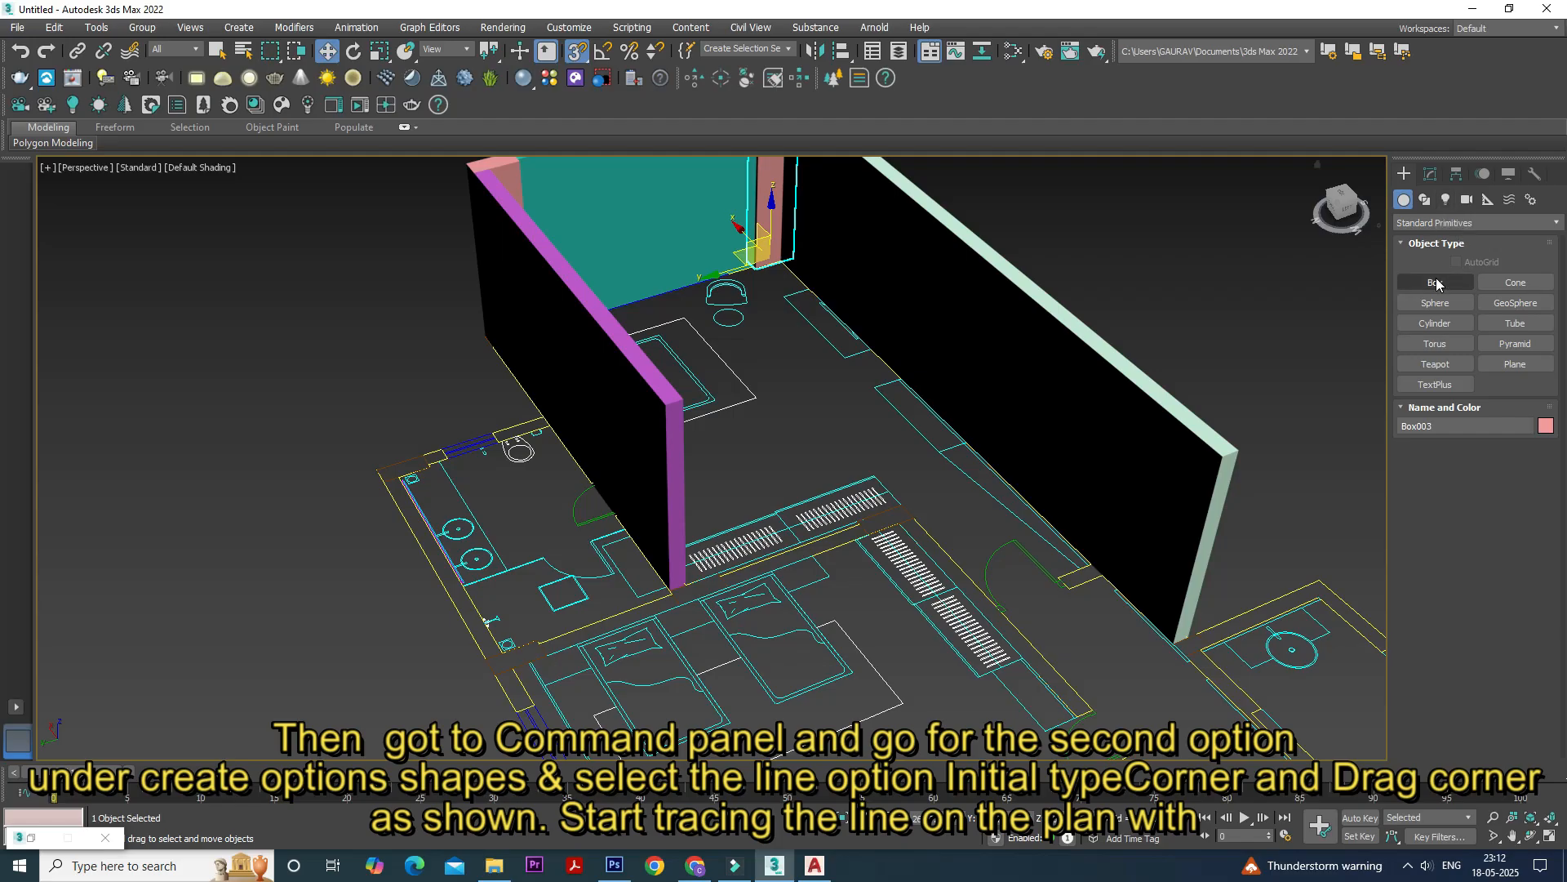
left_click(1436, 283)
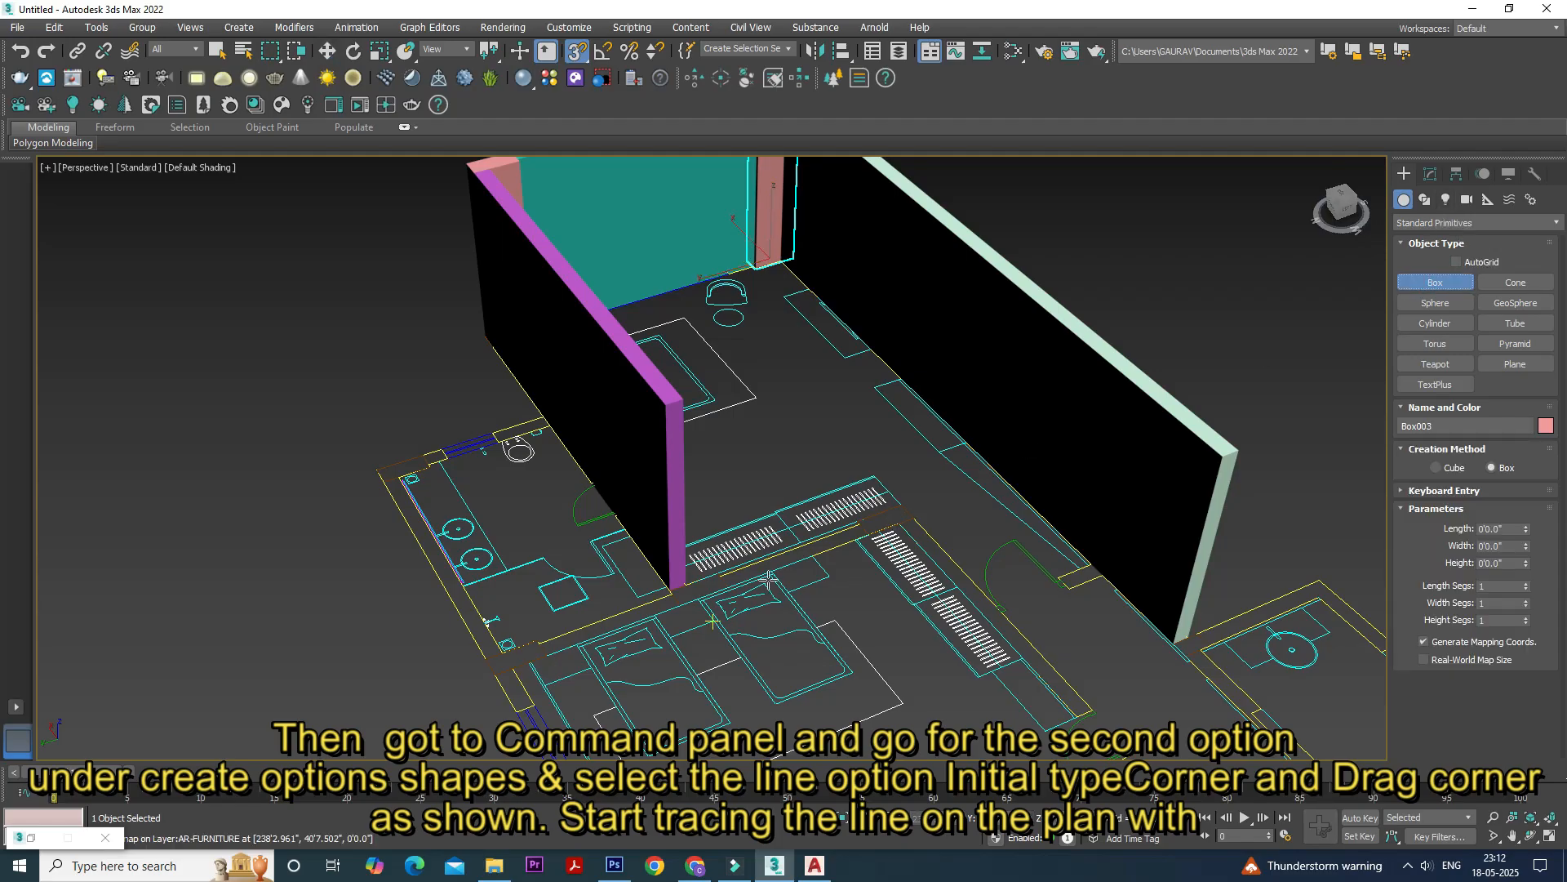
middle_click_drag(796, 494, 798, 543)
Clone the first corner column box as one Instance onto the column at the wardrobe end of the master toilet wall
middle_click_drag(735, 304, 495, 496, "alt")
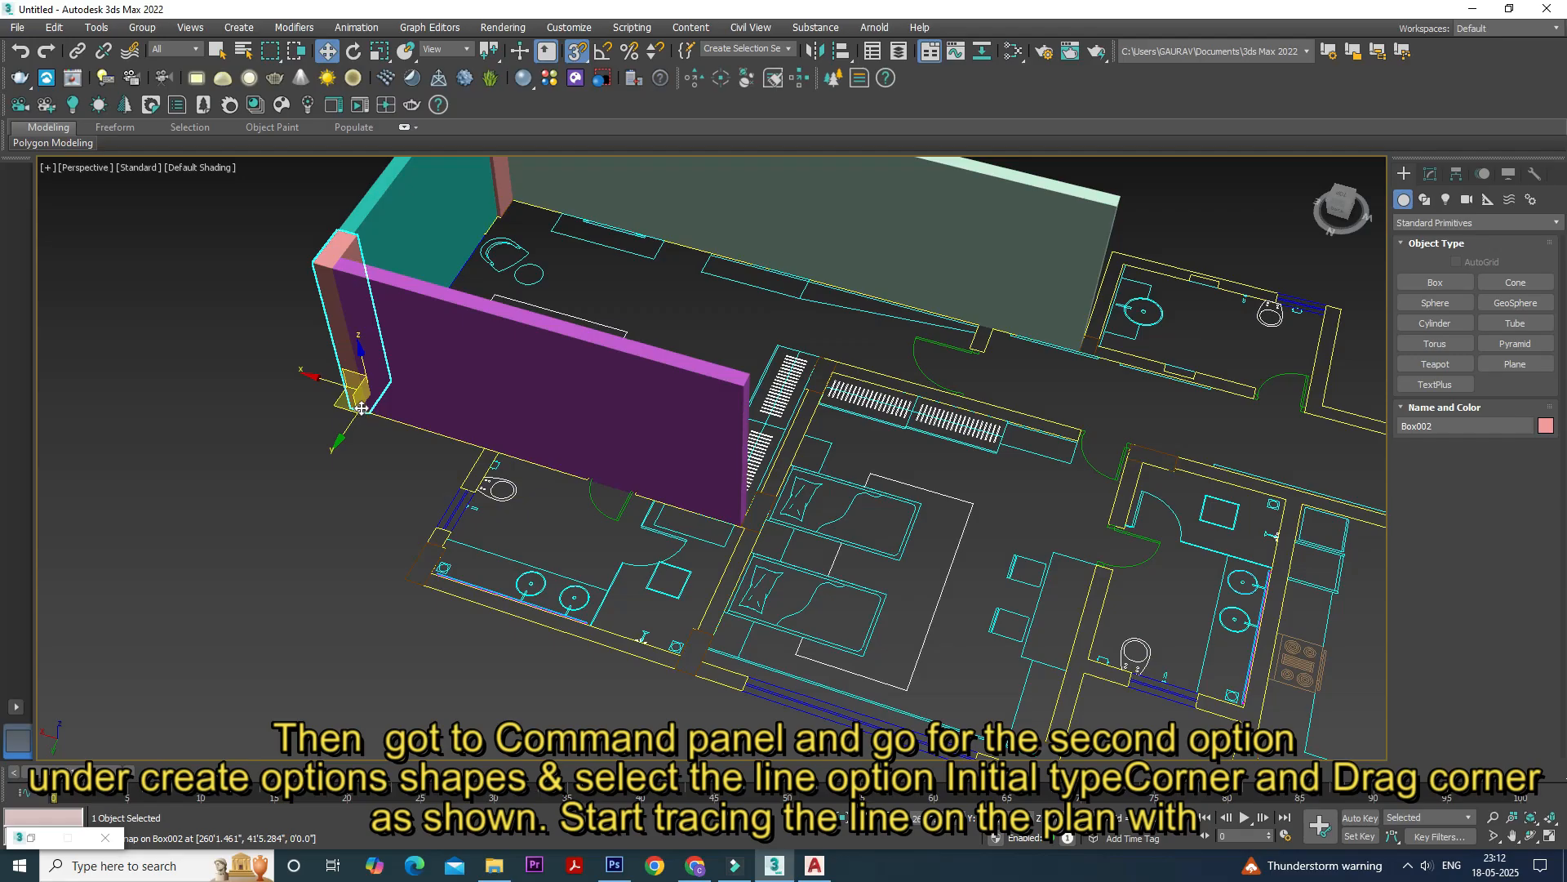
scroll(362, 408, "up", 5)
scroll(401, 434, "down", 6)
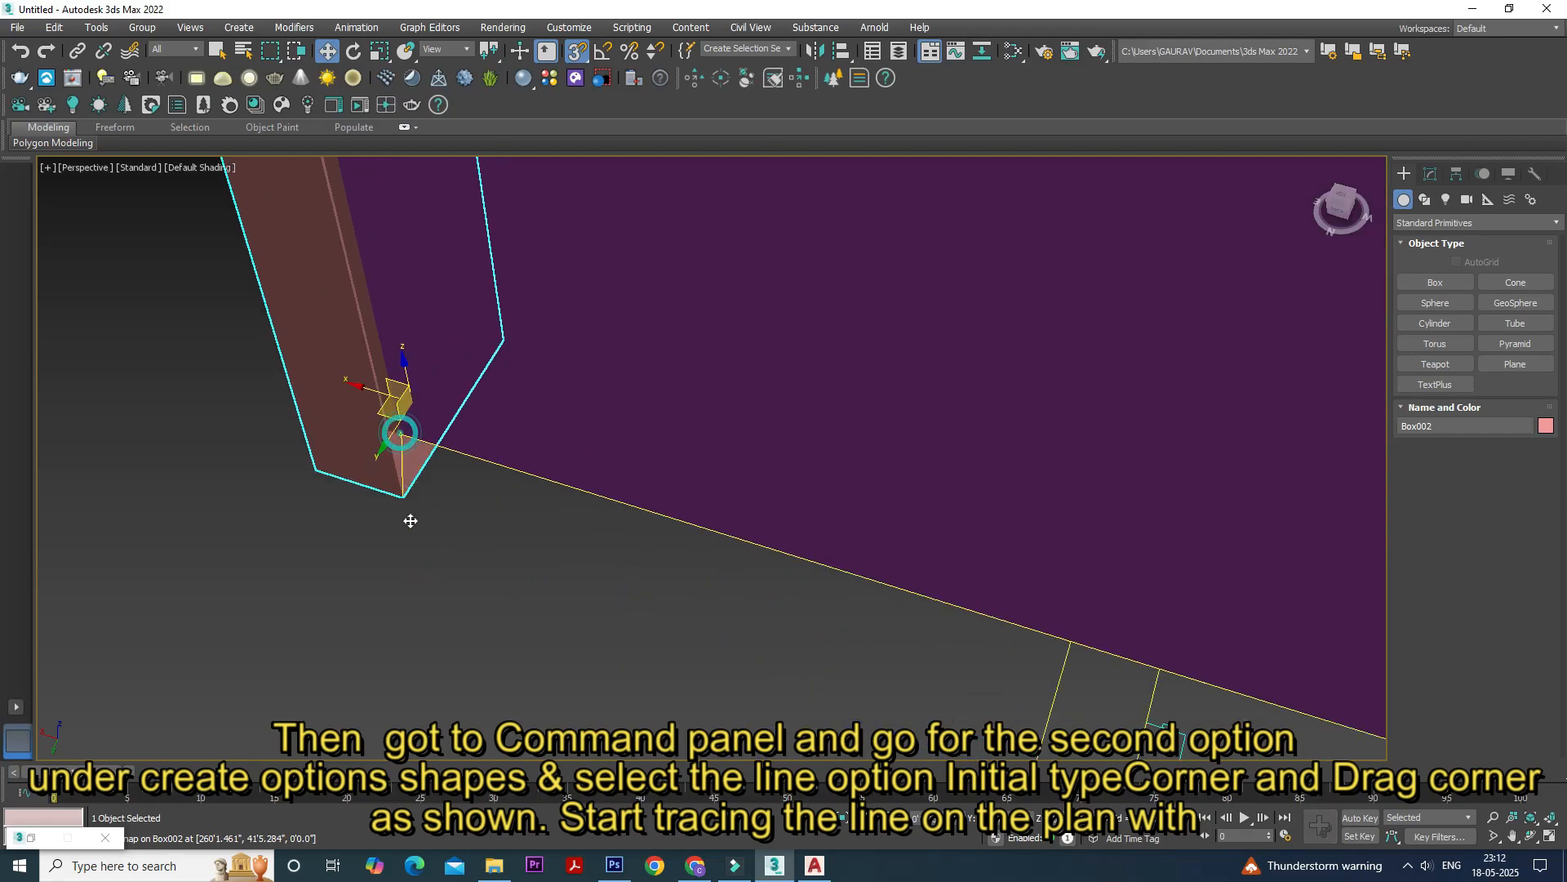
left_click_drag(653, 534, 655, 580, "shift")
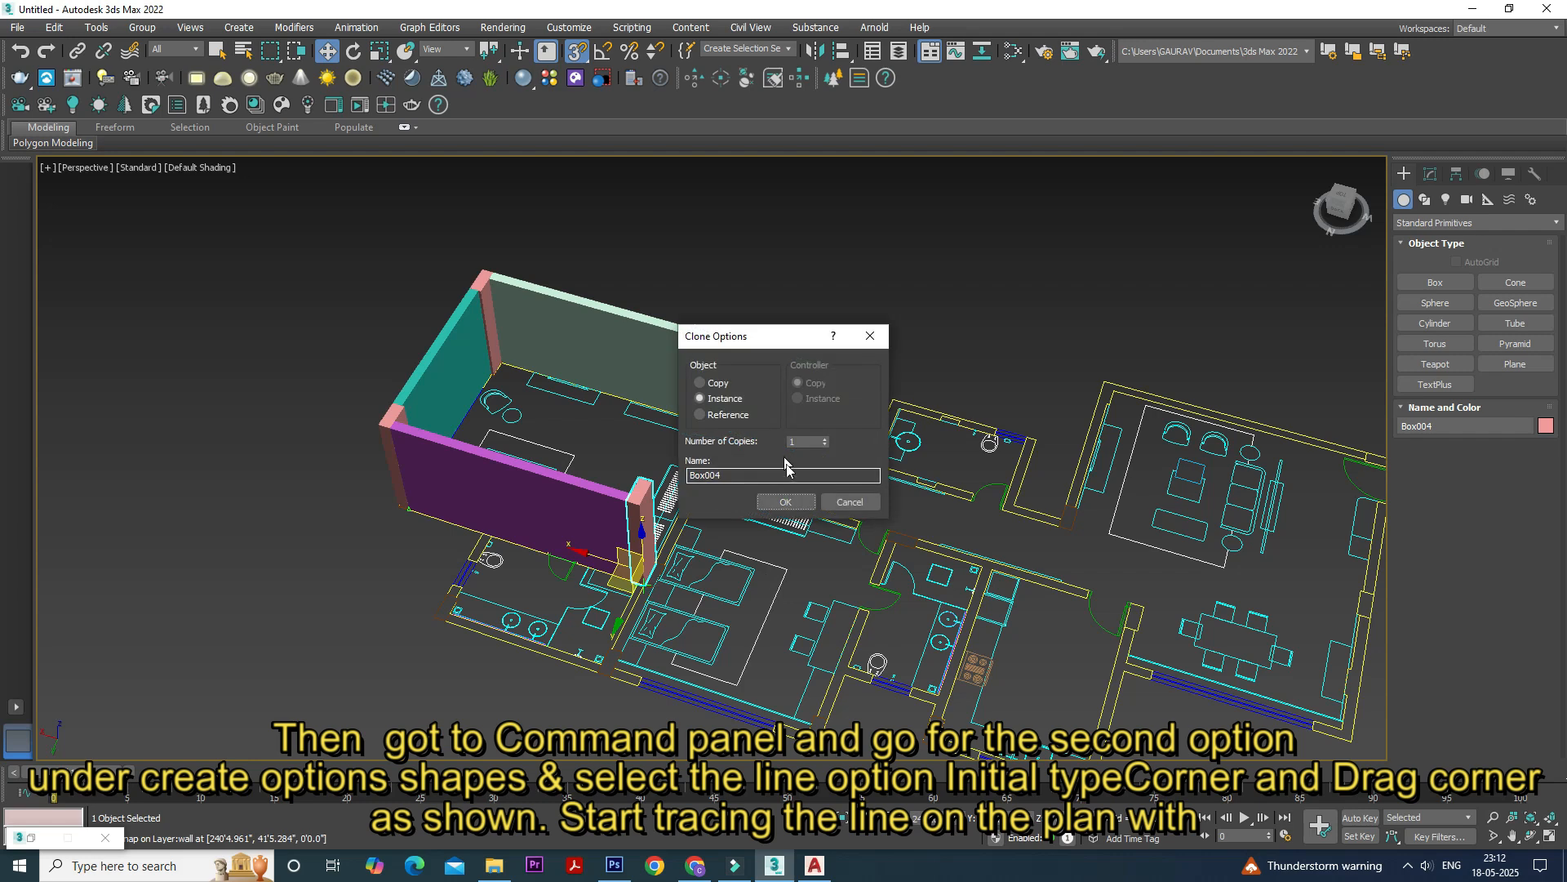
left_click(785, 502)
Move the purple toilet wall's end vertices back to the near face of the corner column at the wardrobe end
middle_click_drag(786, 502, 772, 510, "alt")
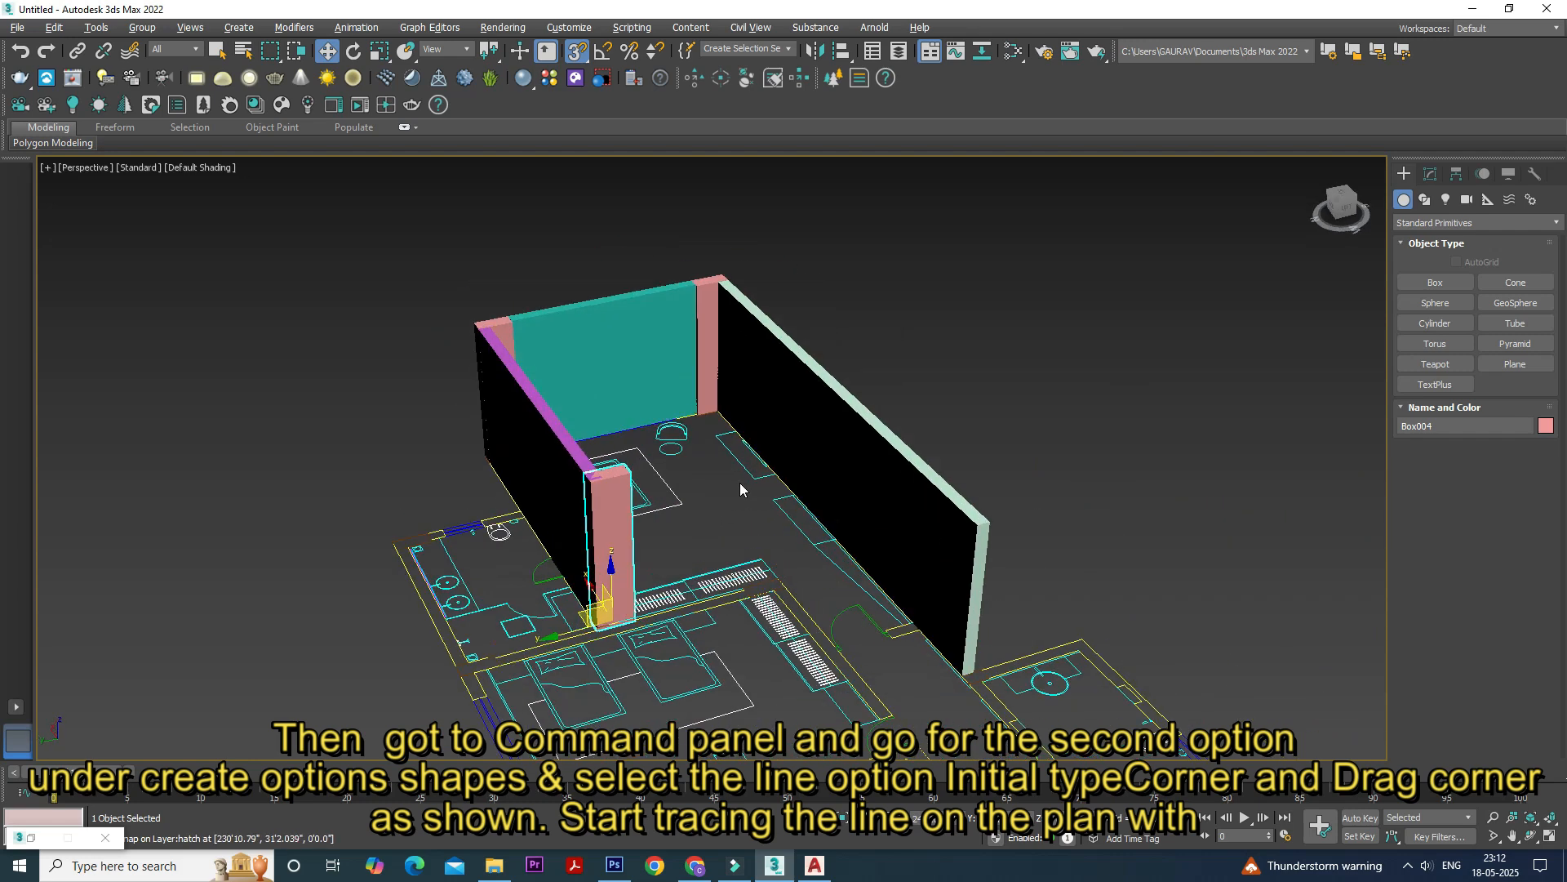
scroll(771, 511, "up", 5)
left_click(1430, 176)
scroll(930, 483, "down", 6)
middle_click_drag(930, 483, 699, 489, "alt")
left_click(532, 542)
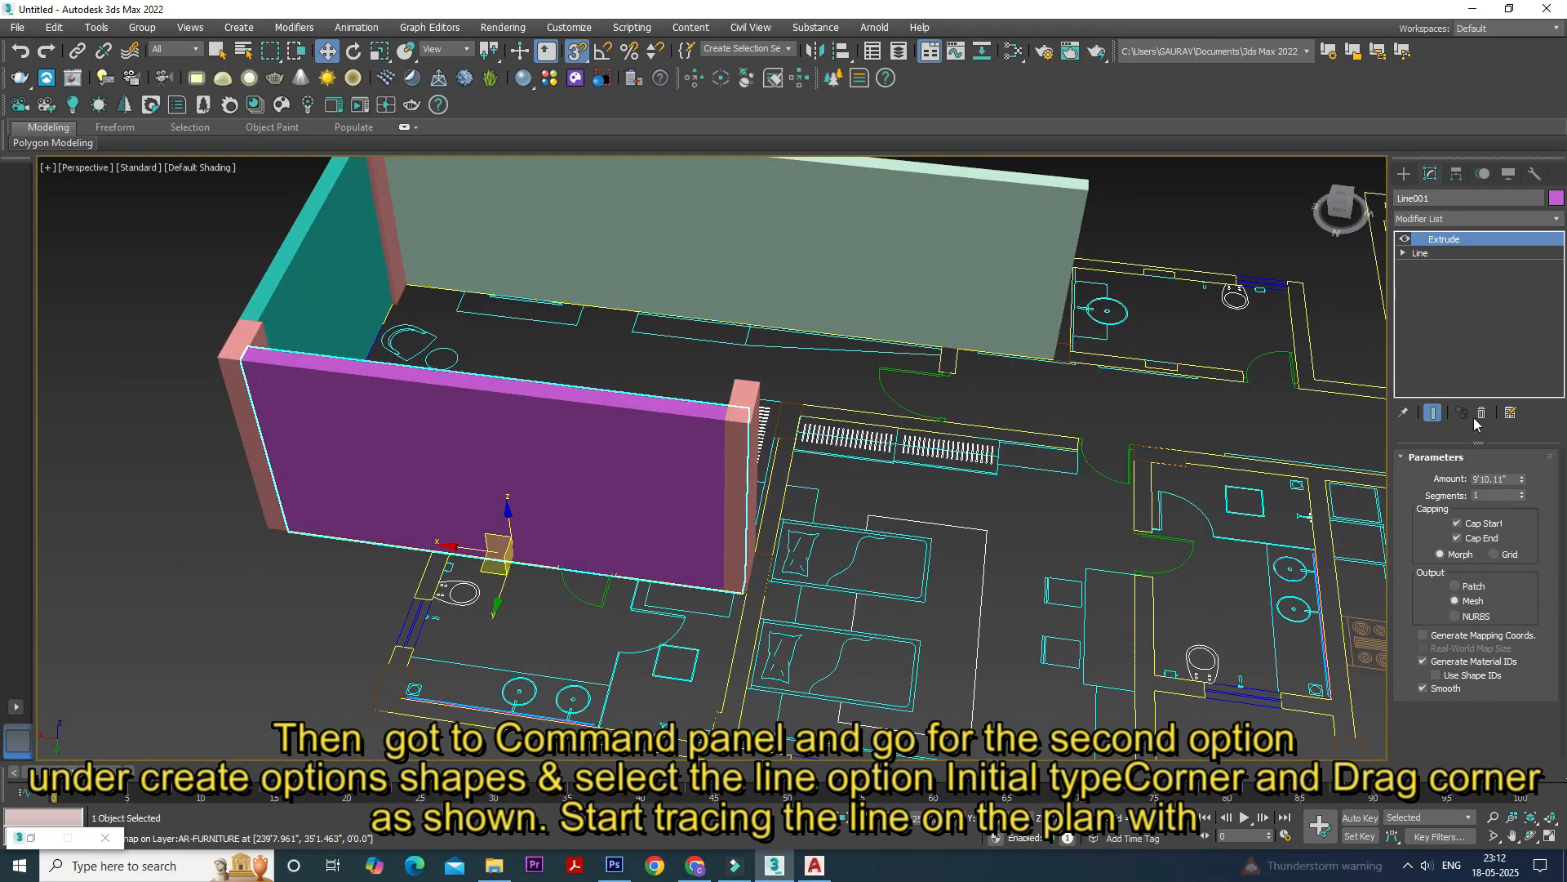
left_click(1434, 267)
left_click(739, 581)
scroll(751, 588, "up", 5)
middle_click_drag(761, 602, 760, 596, "alt")
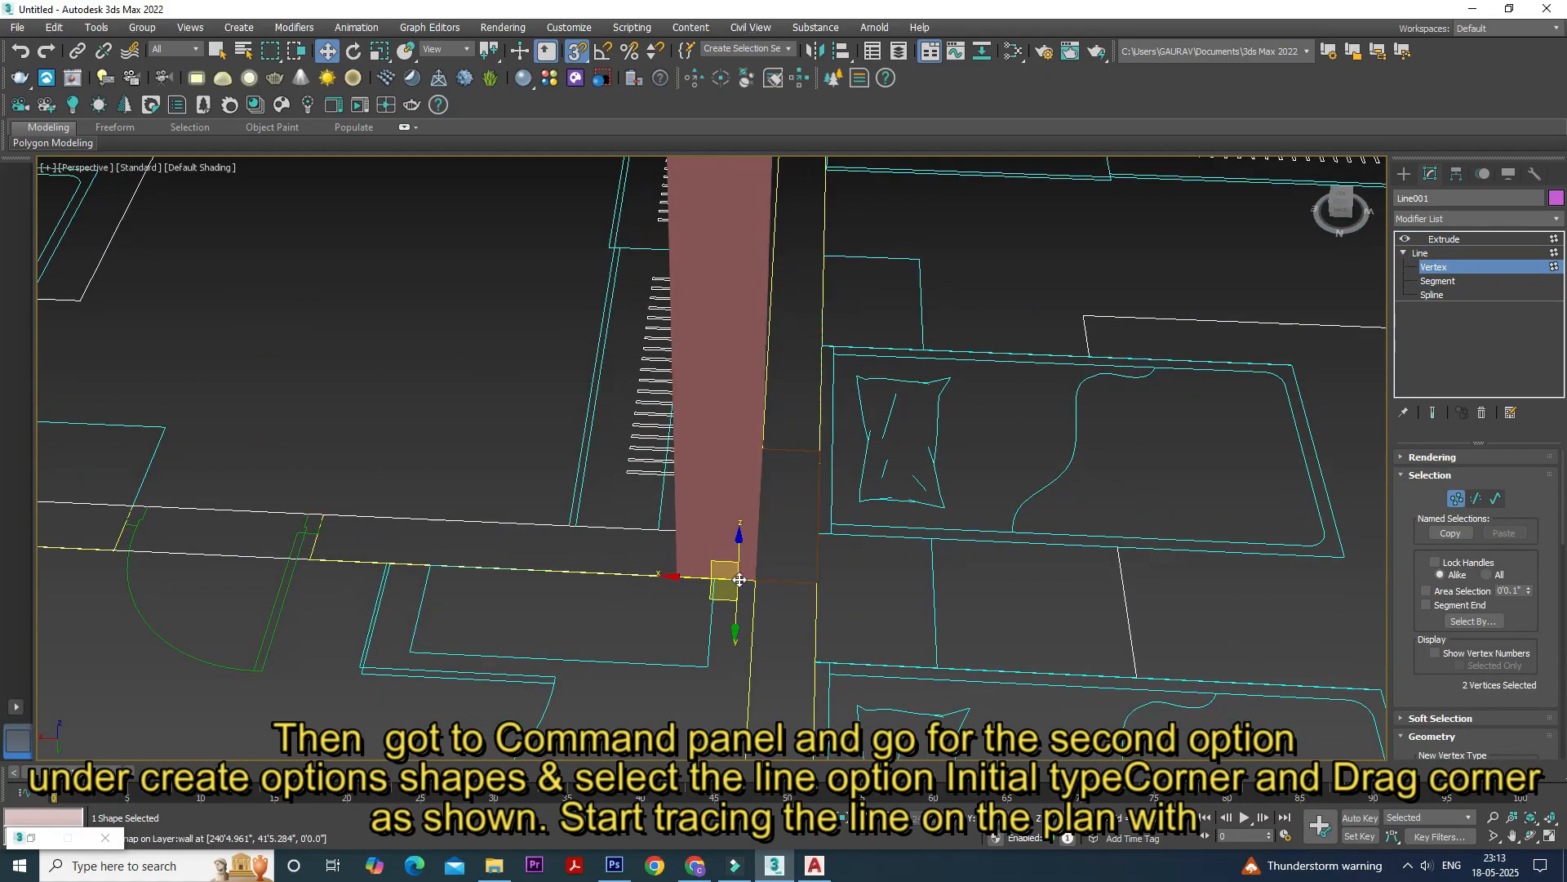
left_click_drag(704, 593, 642, 586)
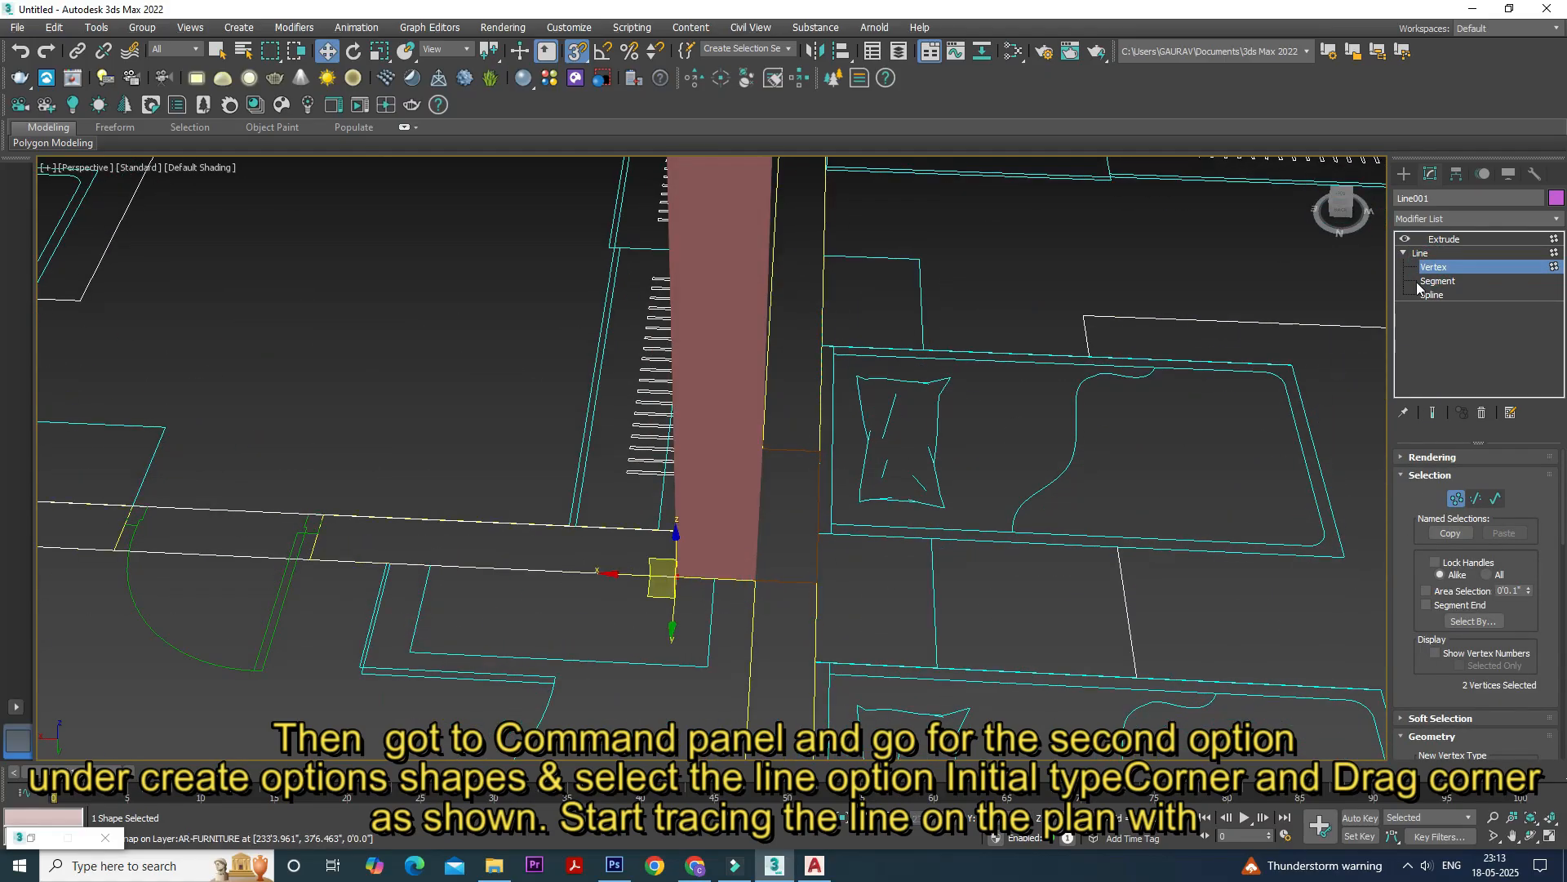
left_click(1445, 239)
Move the column box at the wardrobe end of the purple wall so its base corner snaps onto the plan's column outline
scroll(1043, 504, "down", 5)
middle_click_drag(1043, 504, 835, 437, "alt")
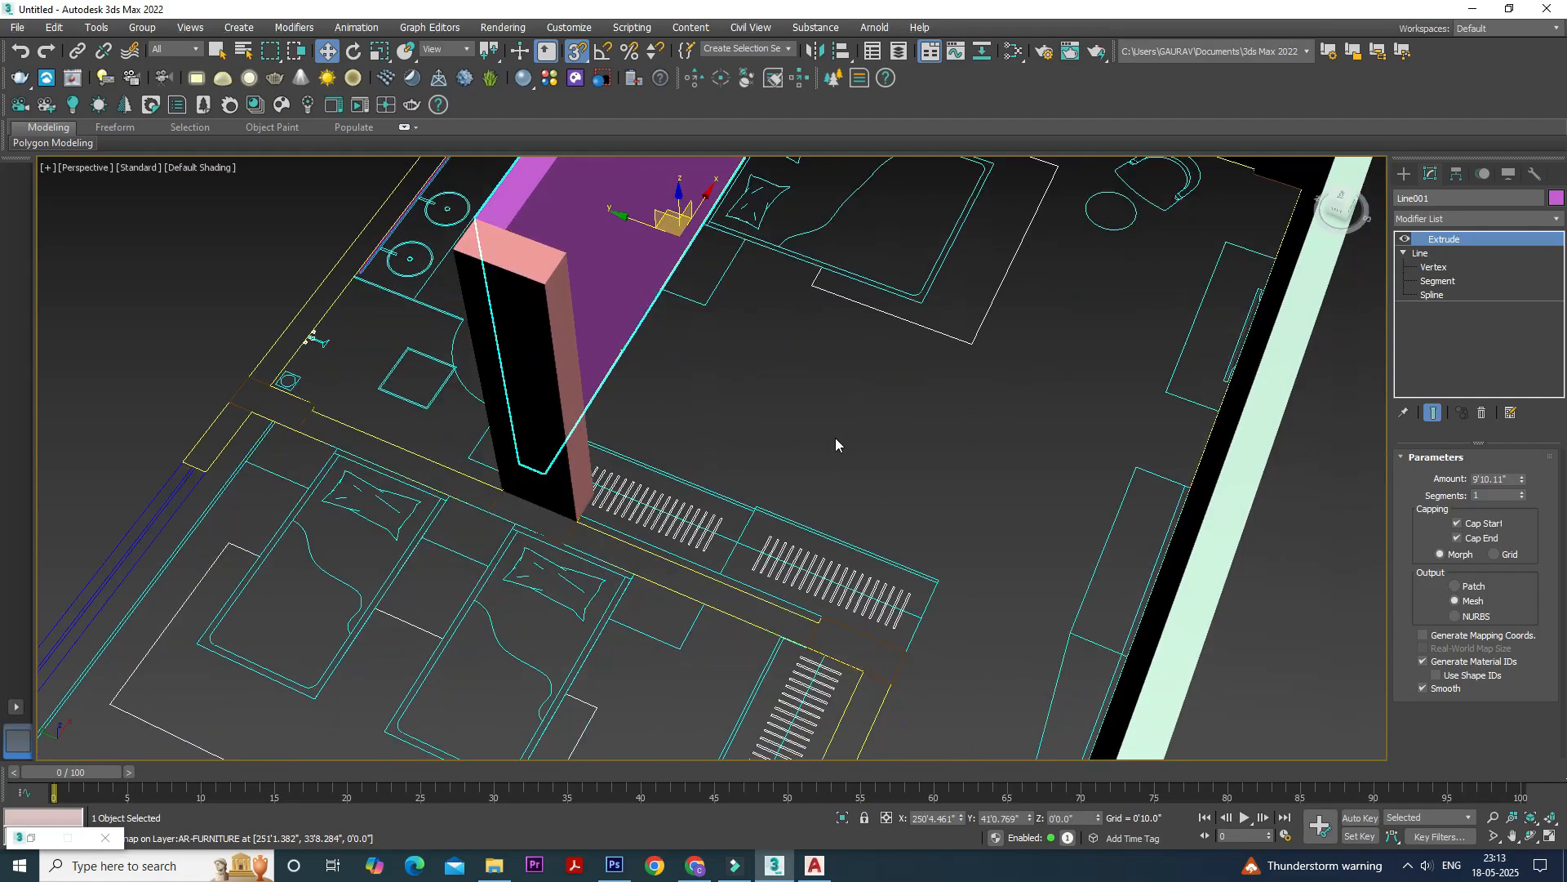
left_click(808, 473)
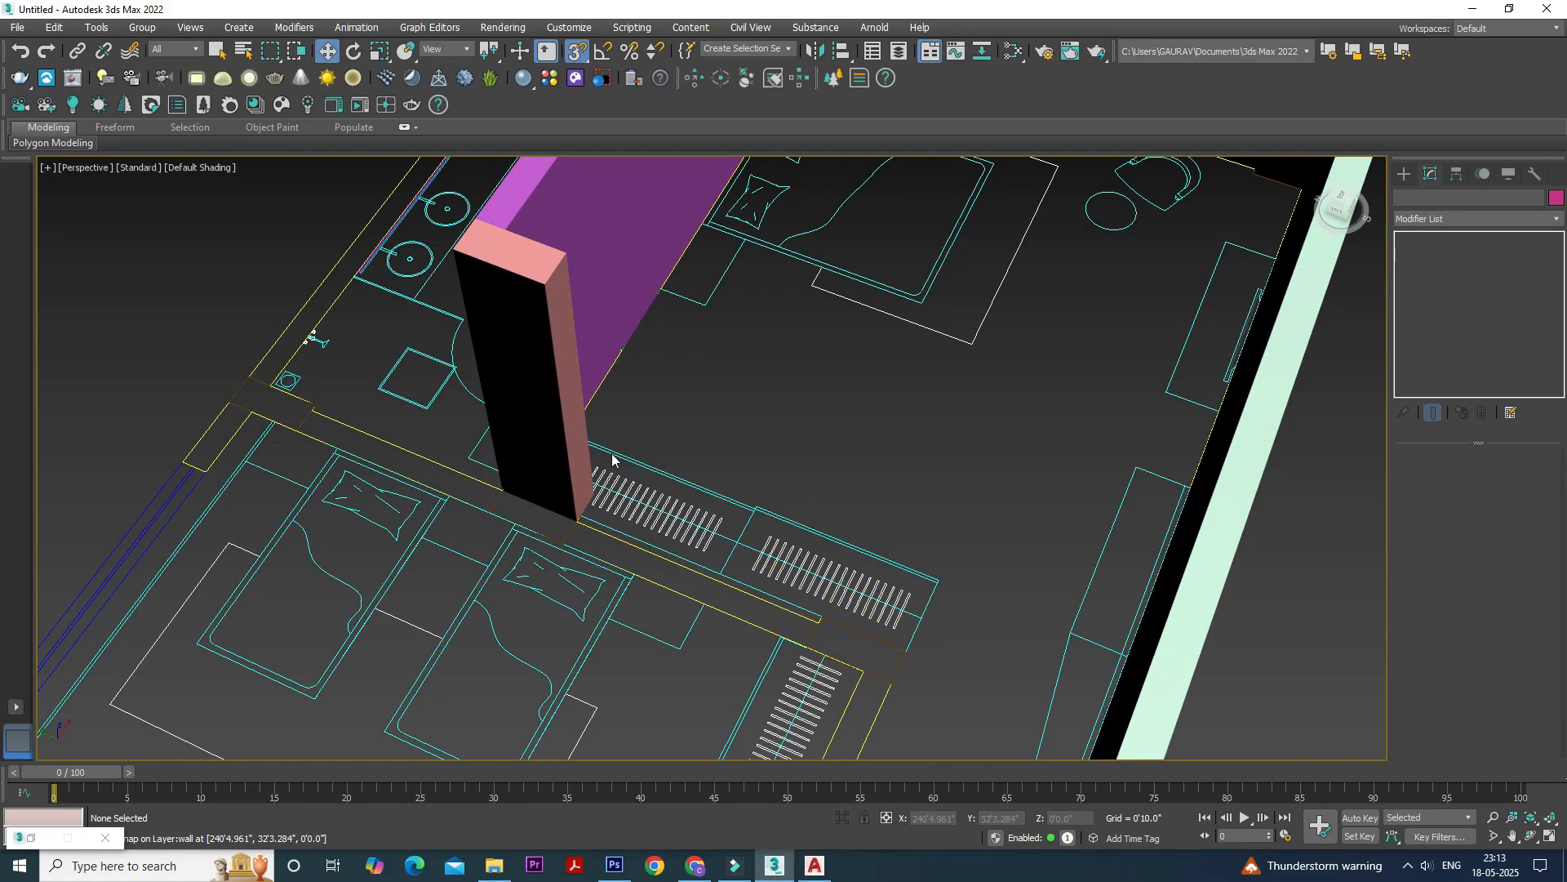
left_click(578, 462)
middle_click_drag(578, 461, 775, 448, "alt")
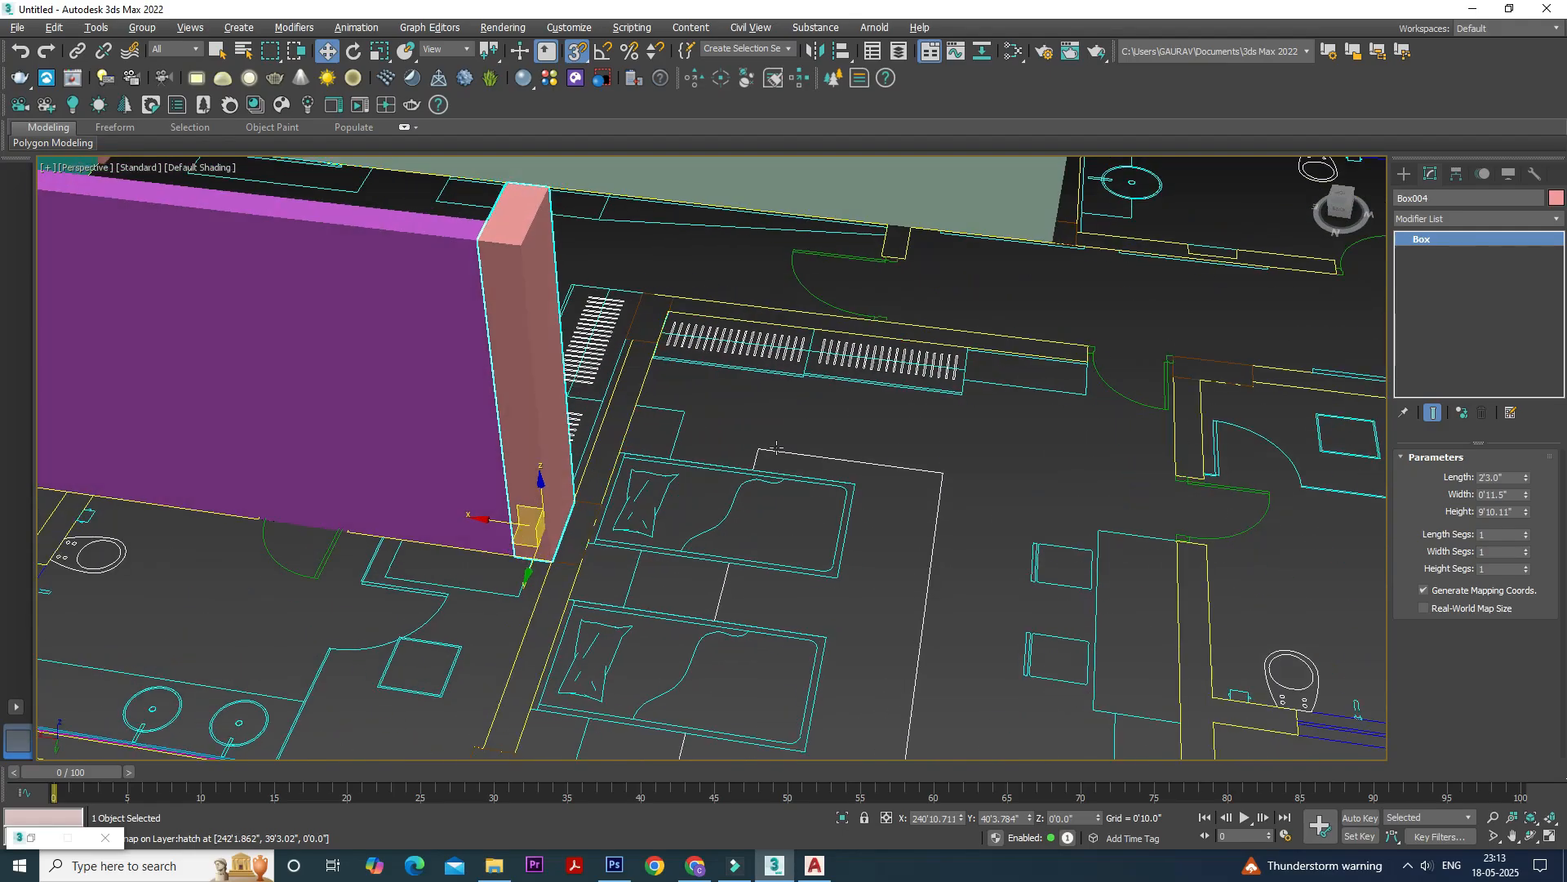
left_click_drag(552, 556, 579, 562)
middle_click_drag(554, 561, 591, 559, "alt")
Extend the purple wall's end vertices to meet the face of the repositioned wardrobe-end column
left_click(475, 481)
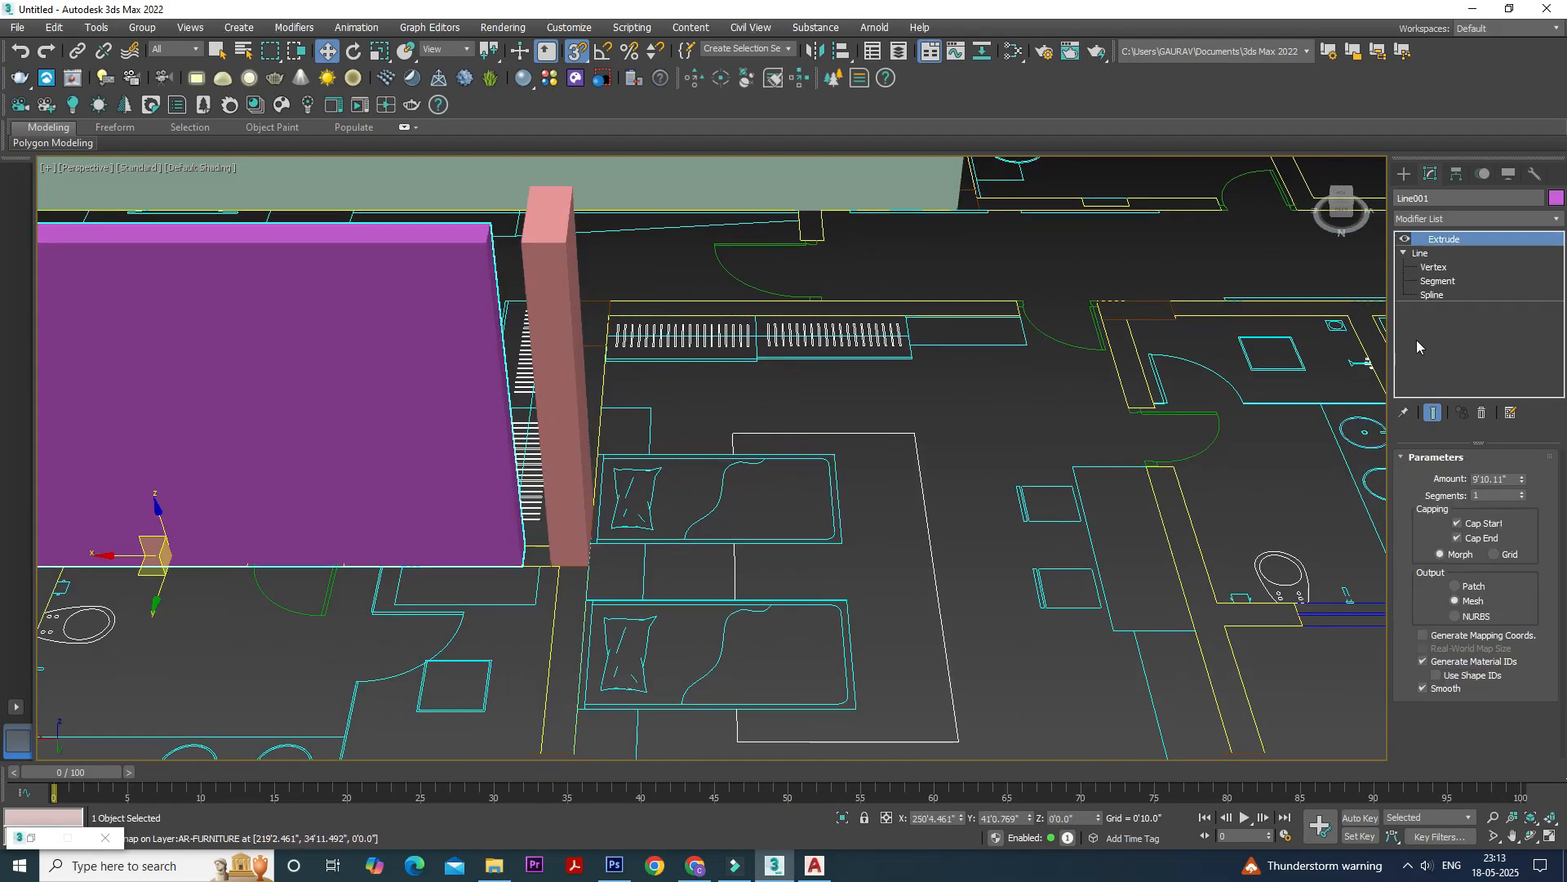
left_click(1424, 269)
scroll(485, 603, "up", 2)
left_click_drag(490, 592, 534, 588)
left_click(1466, 240)
middle_click_drag(840, 494, 886, 435, "alt")
scroll(926, 400, "down", 4)
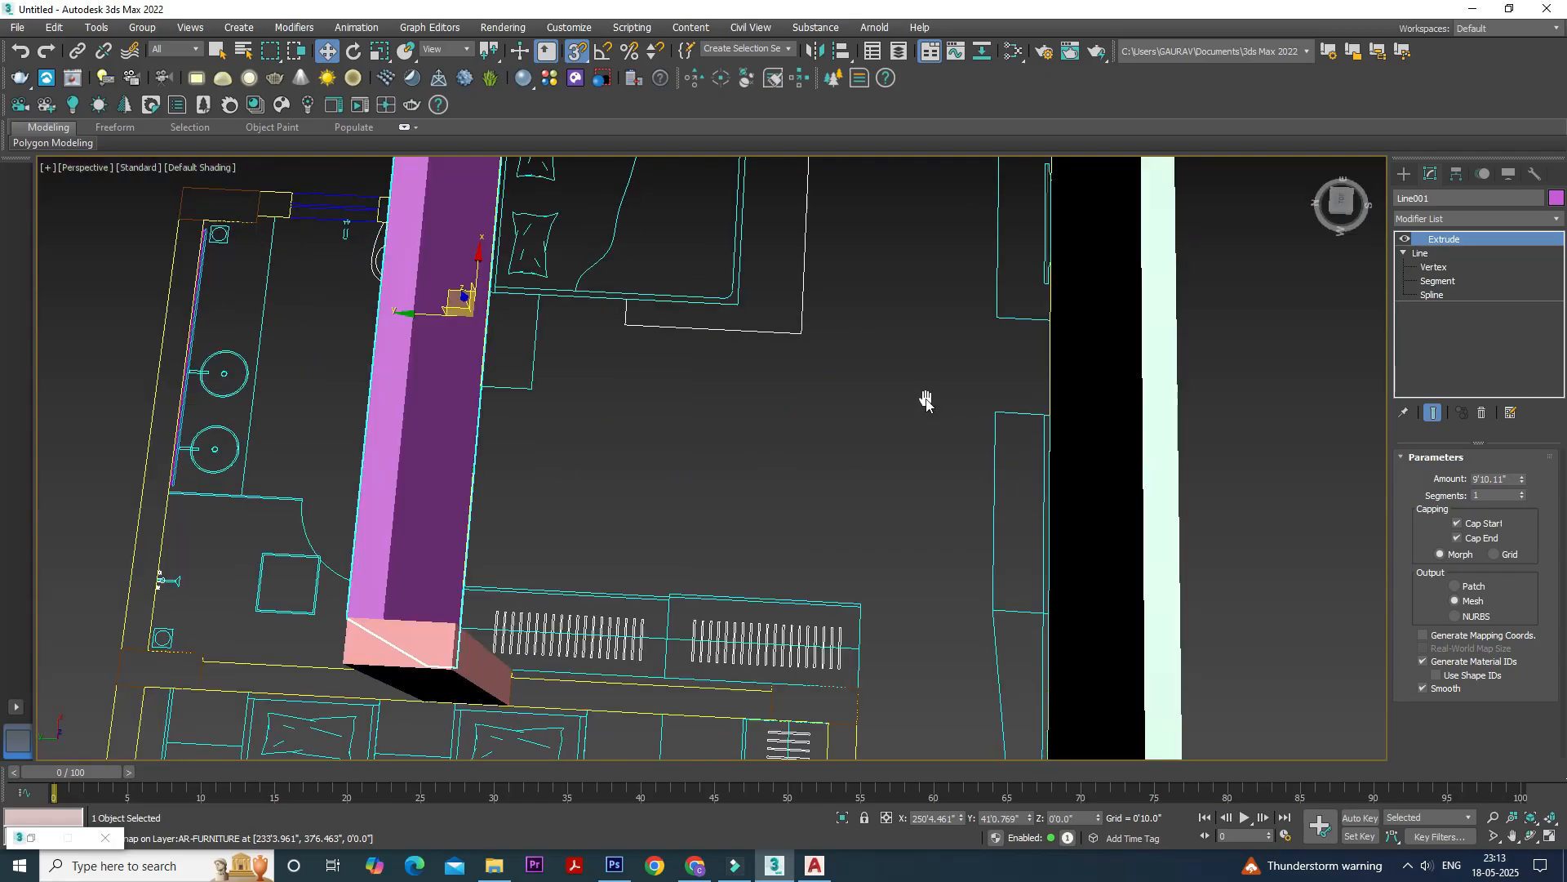
Clone the wardrobe-end column box as an Instance onto the column outline at the other end of the master bedroom's wardrobe wall
mouse_move(764, 713)
middle_mouse_down()
mouse_move(809, 660)
mouse_move(706, 587)
middle_mouse_up()
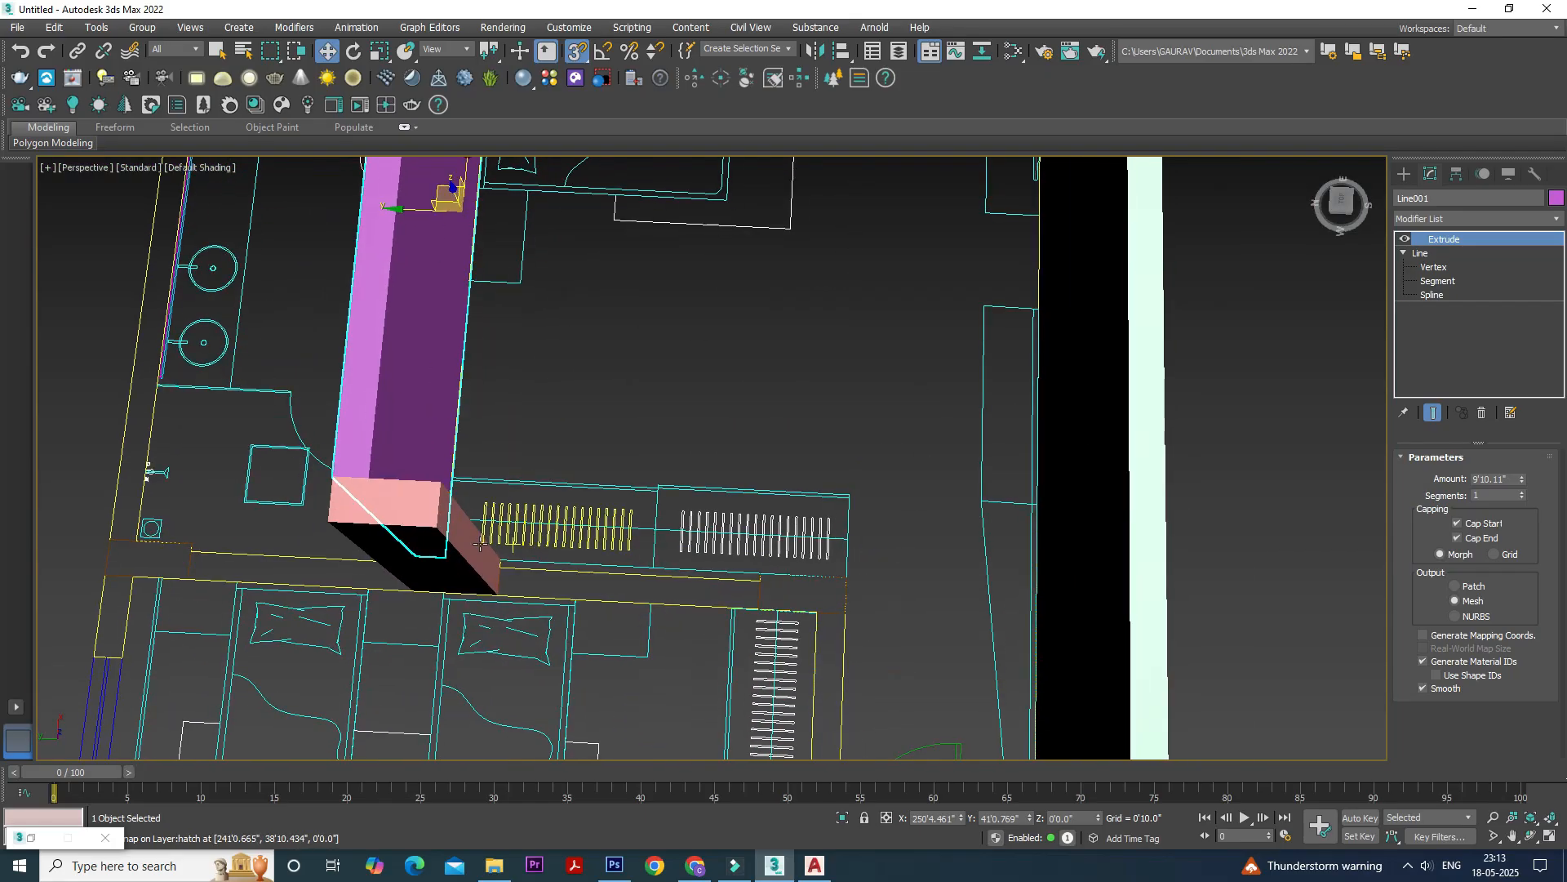
left_click(489, 583)
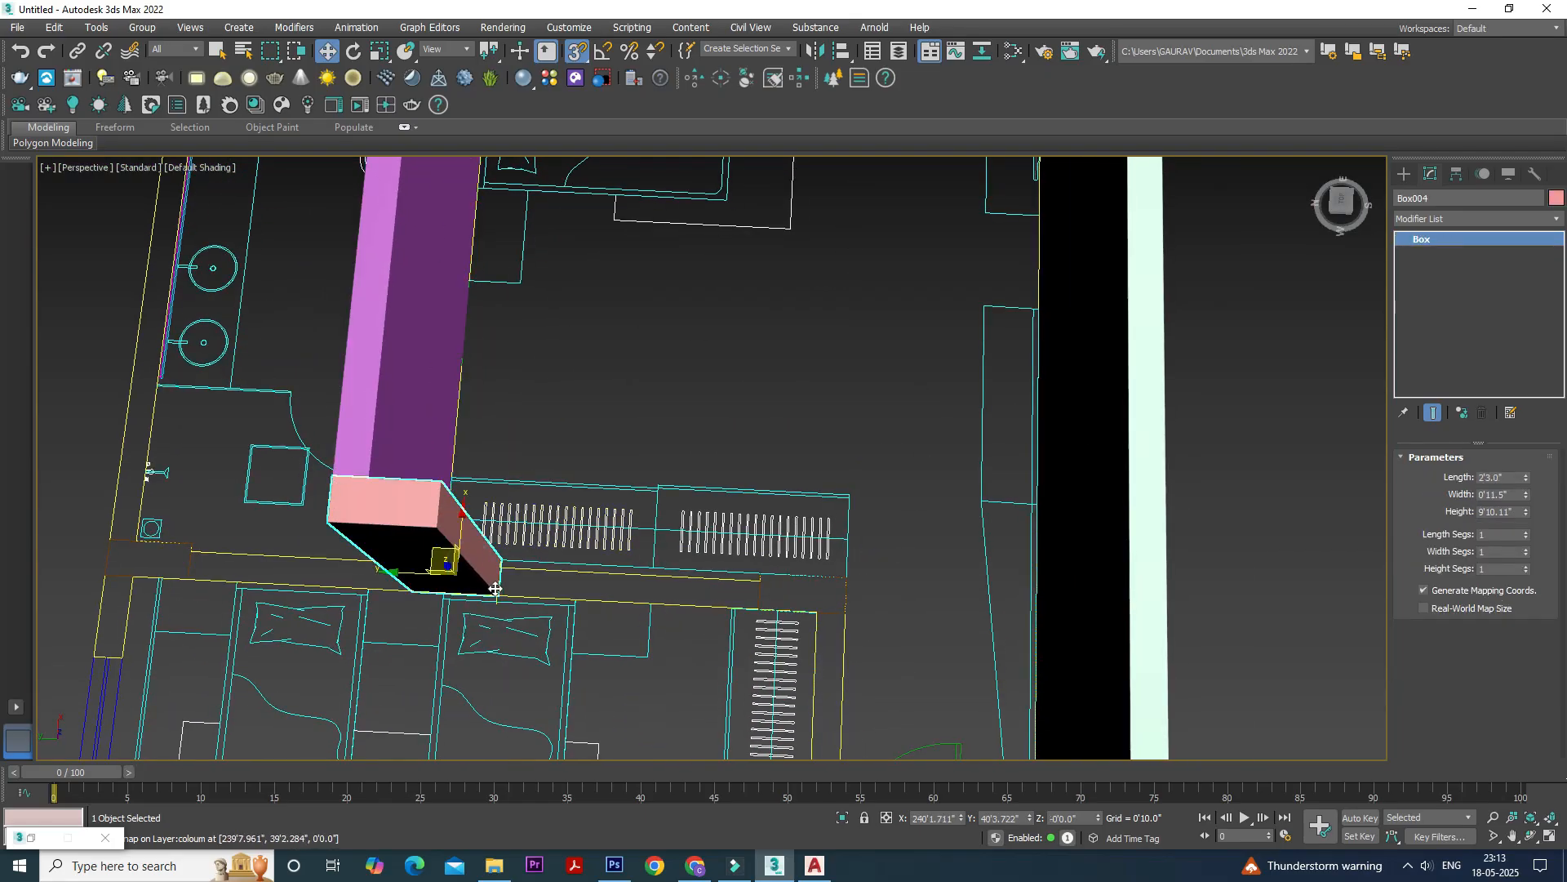
mouse_move(496, 587)
left_mouse_down("shift")
mouse_move(816, 571)
mouse_move(844, 608)
left_mouse_up("shift")
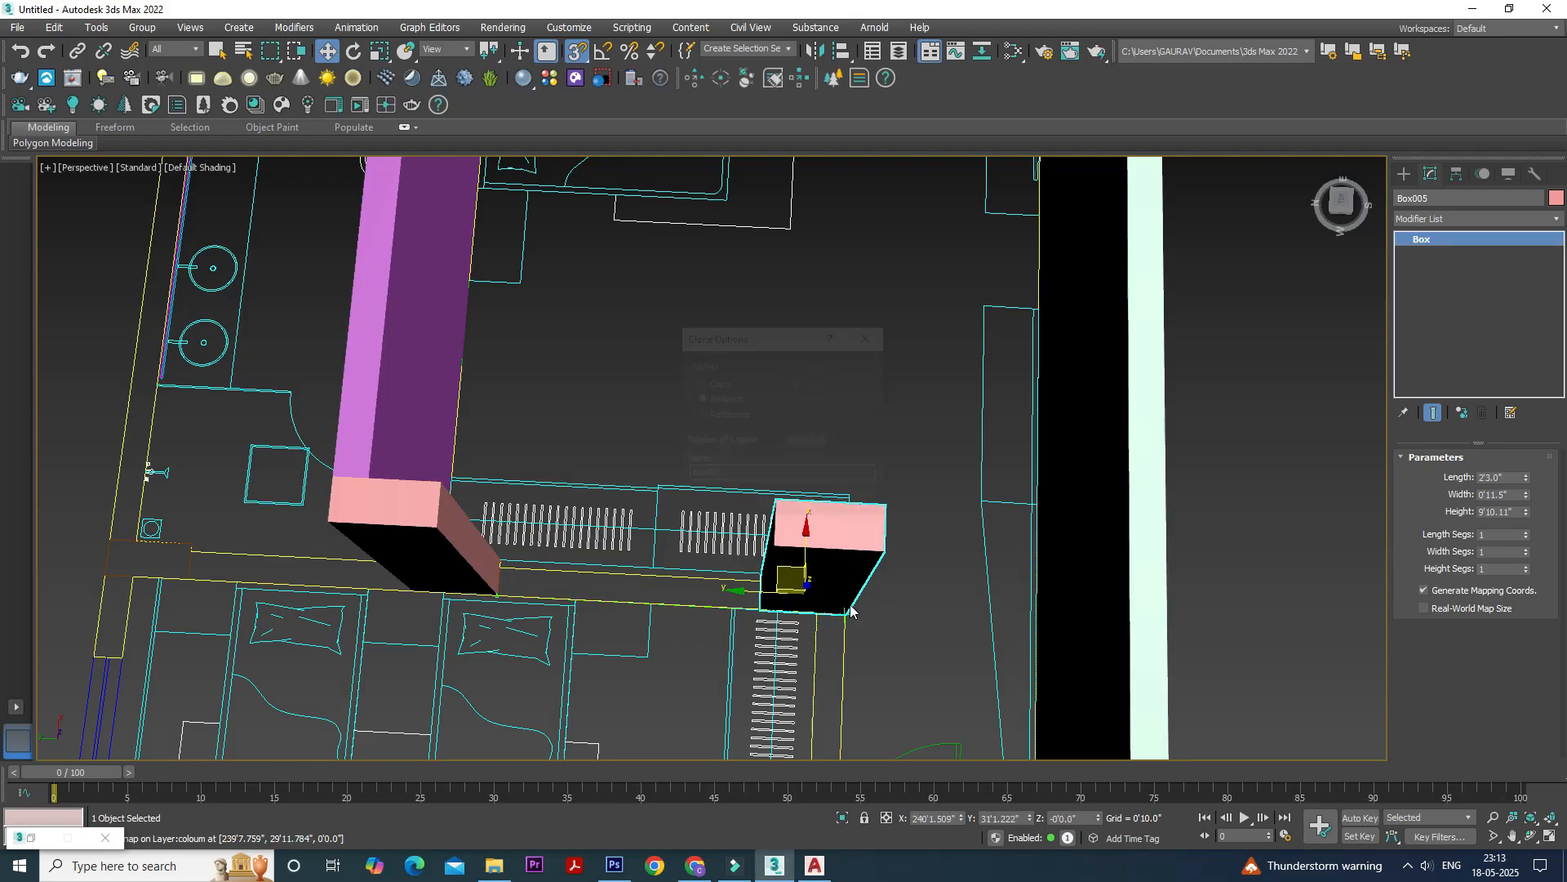
left_click(780, 503)
mouse_move(779, 514)
middle_mouse_down("alt")
mouse_move(718, 535)
mouse_move(804, 540)
middle_mouse_up("alt")
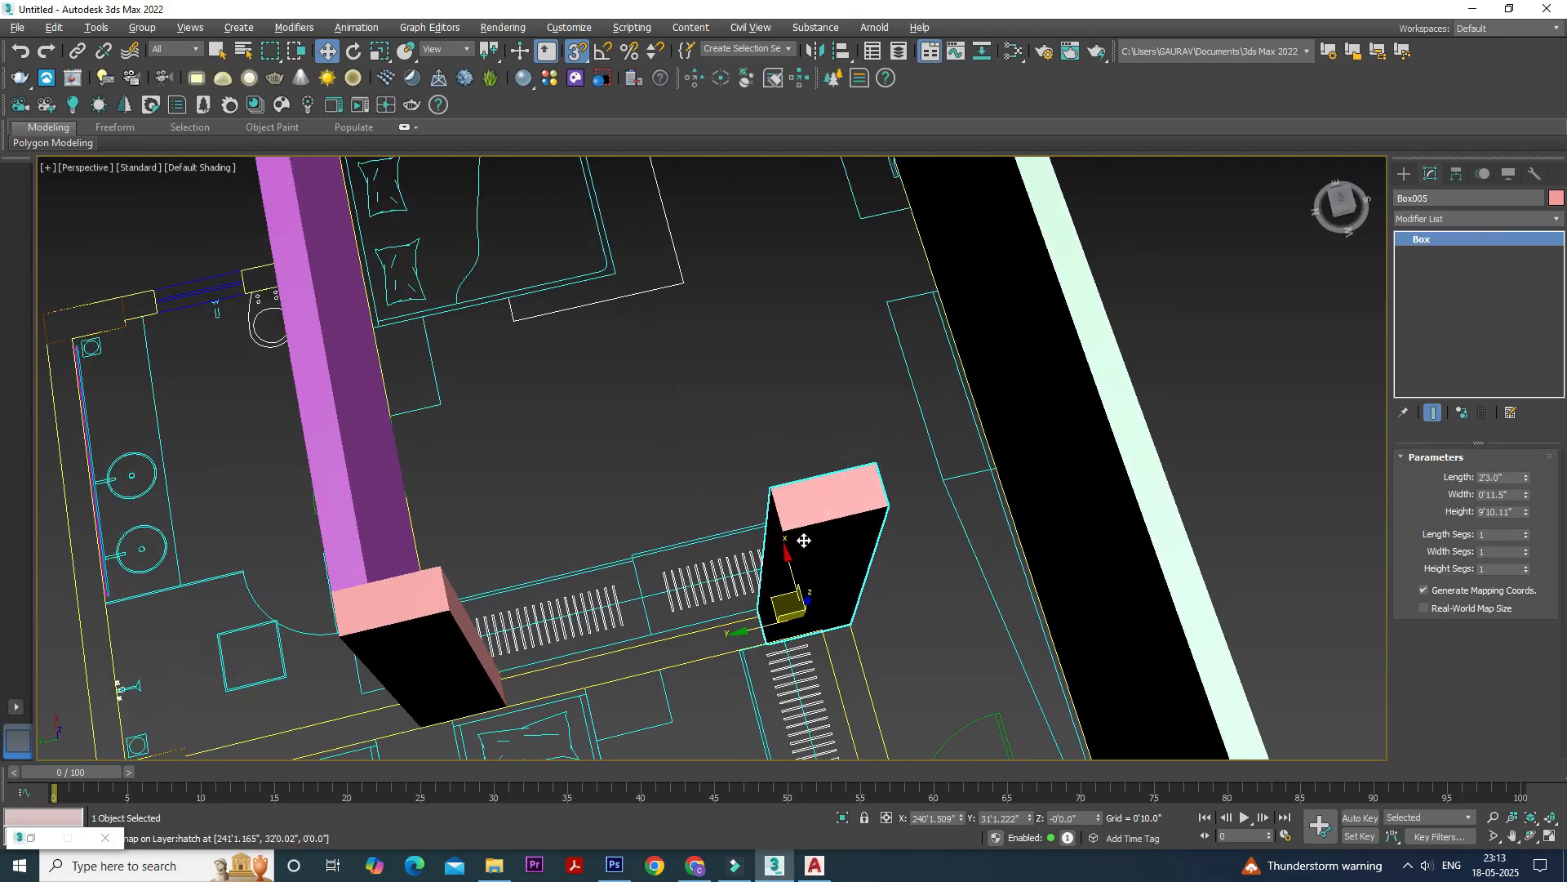
Create two box walls 9'10.11" high, about 6'11" long between the wardrobe columns and about 12'6" long by 9" behind the adjoining room's wardrobe
left_click(1404, 174)
left_click(1436, 282)
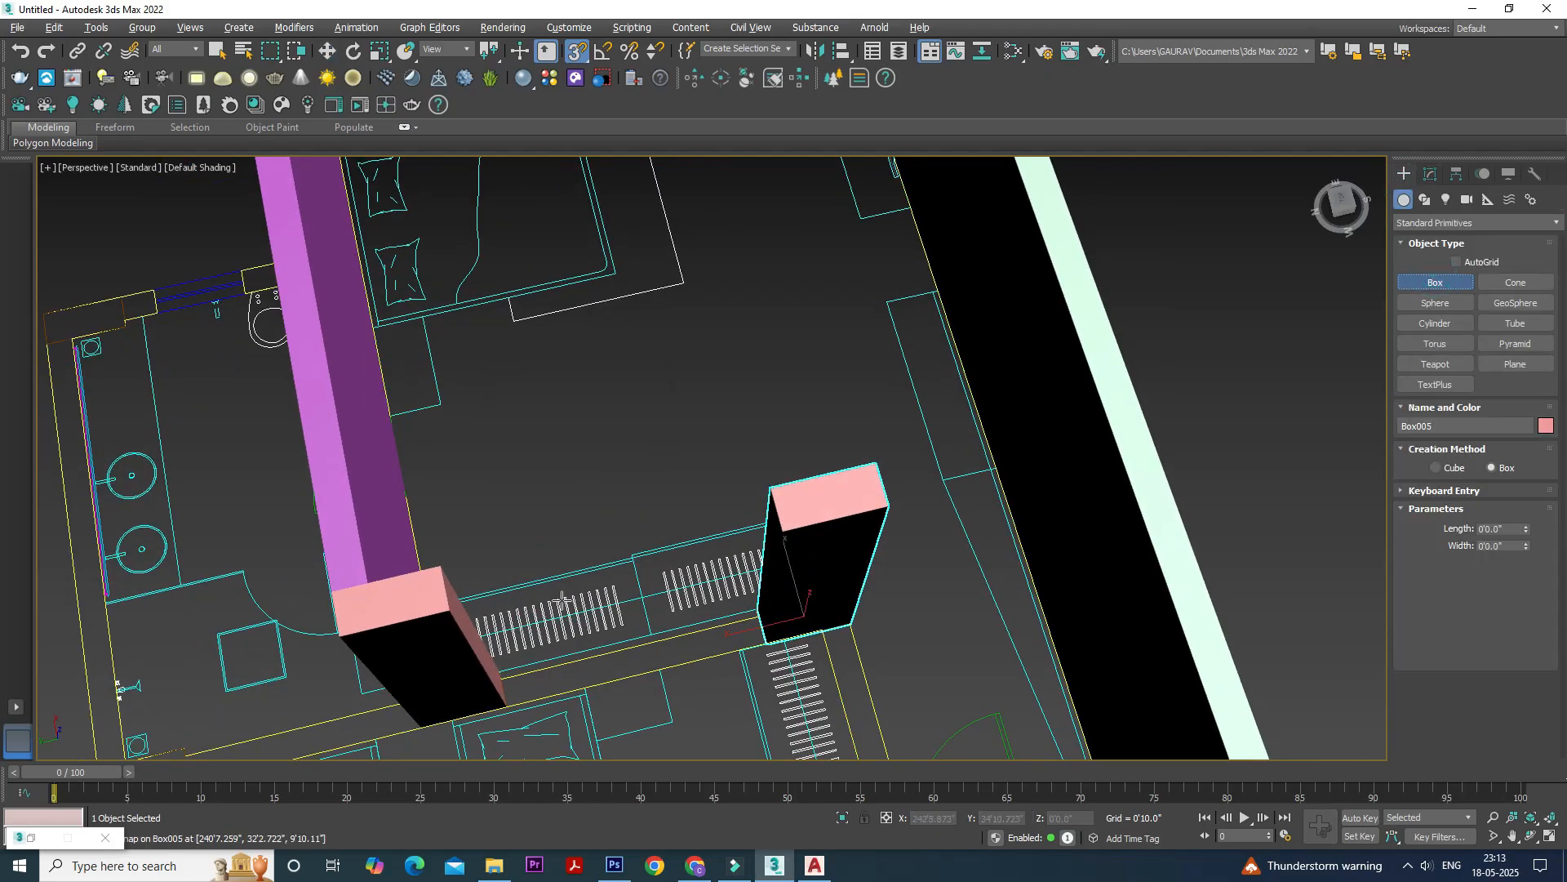
left_click_drag(500, 671, 763, 643)
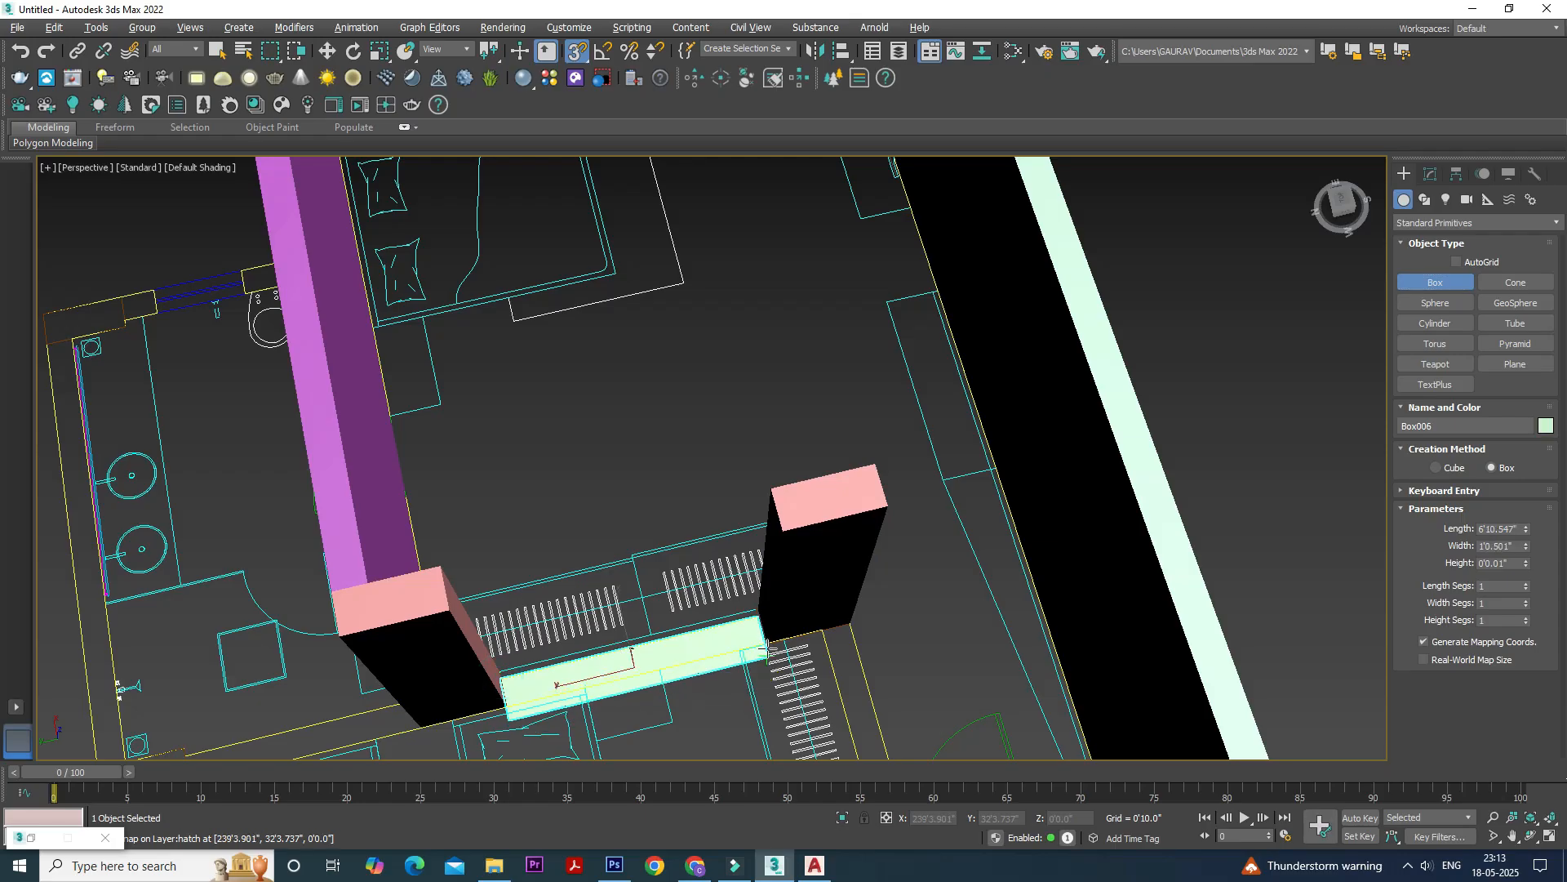
left_click(782, 531)
middle_click_drag(781, 531, 875, 432, "alt")
scroll(745, 531, "up", 5)
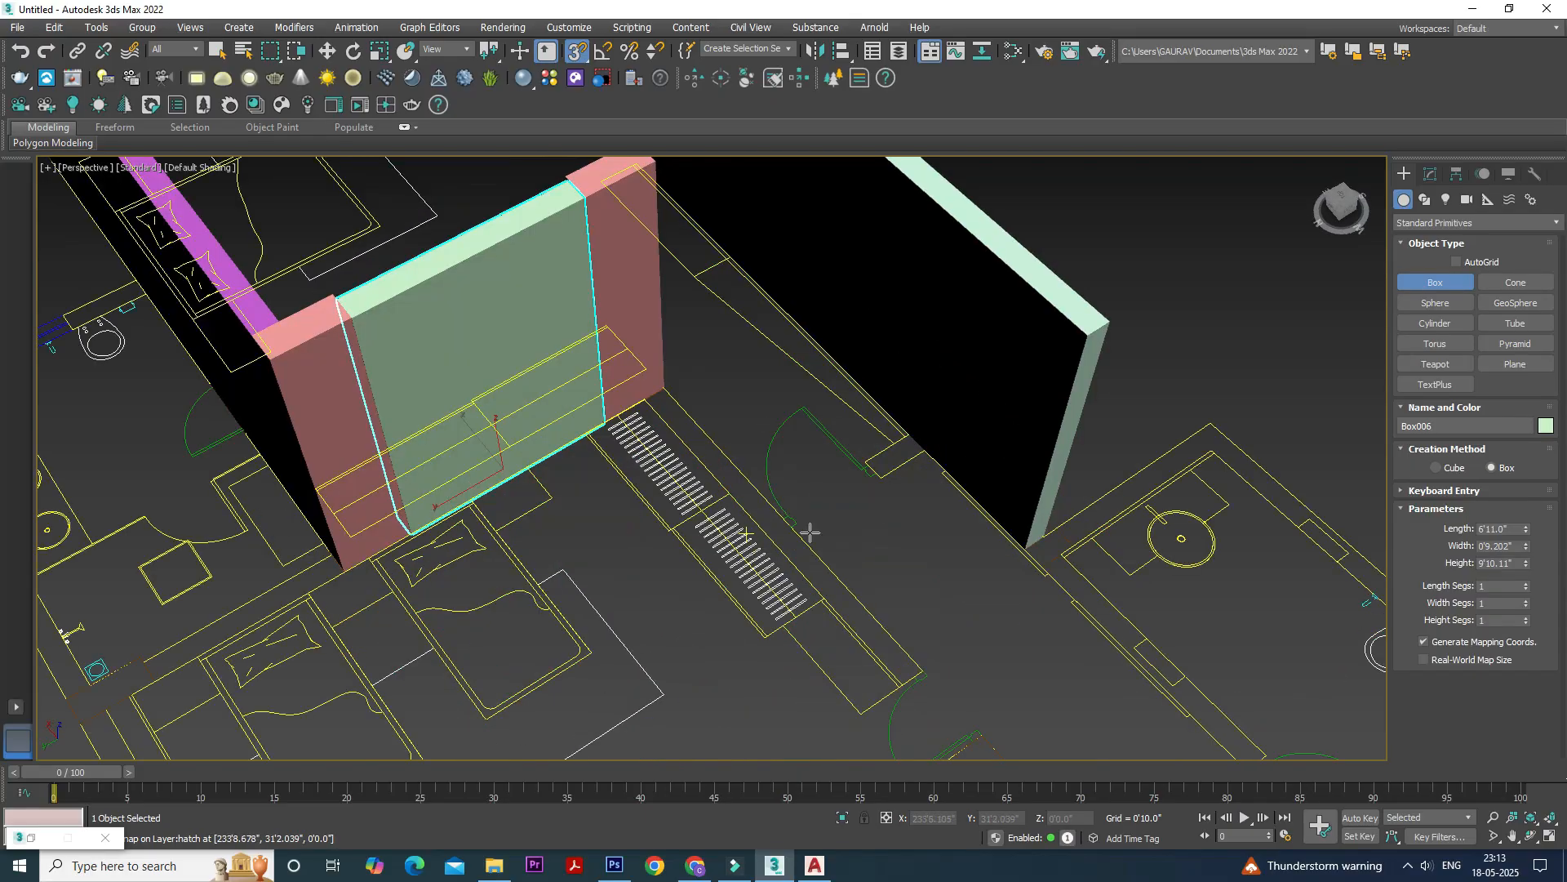
left_click_drag(668, 385, 898, 674)
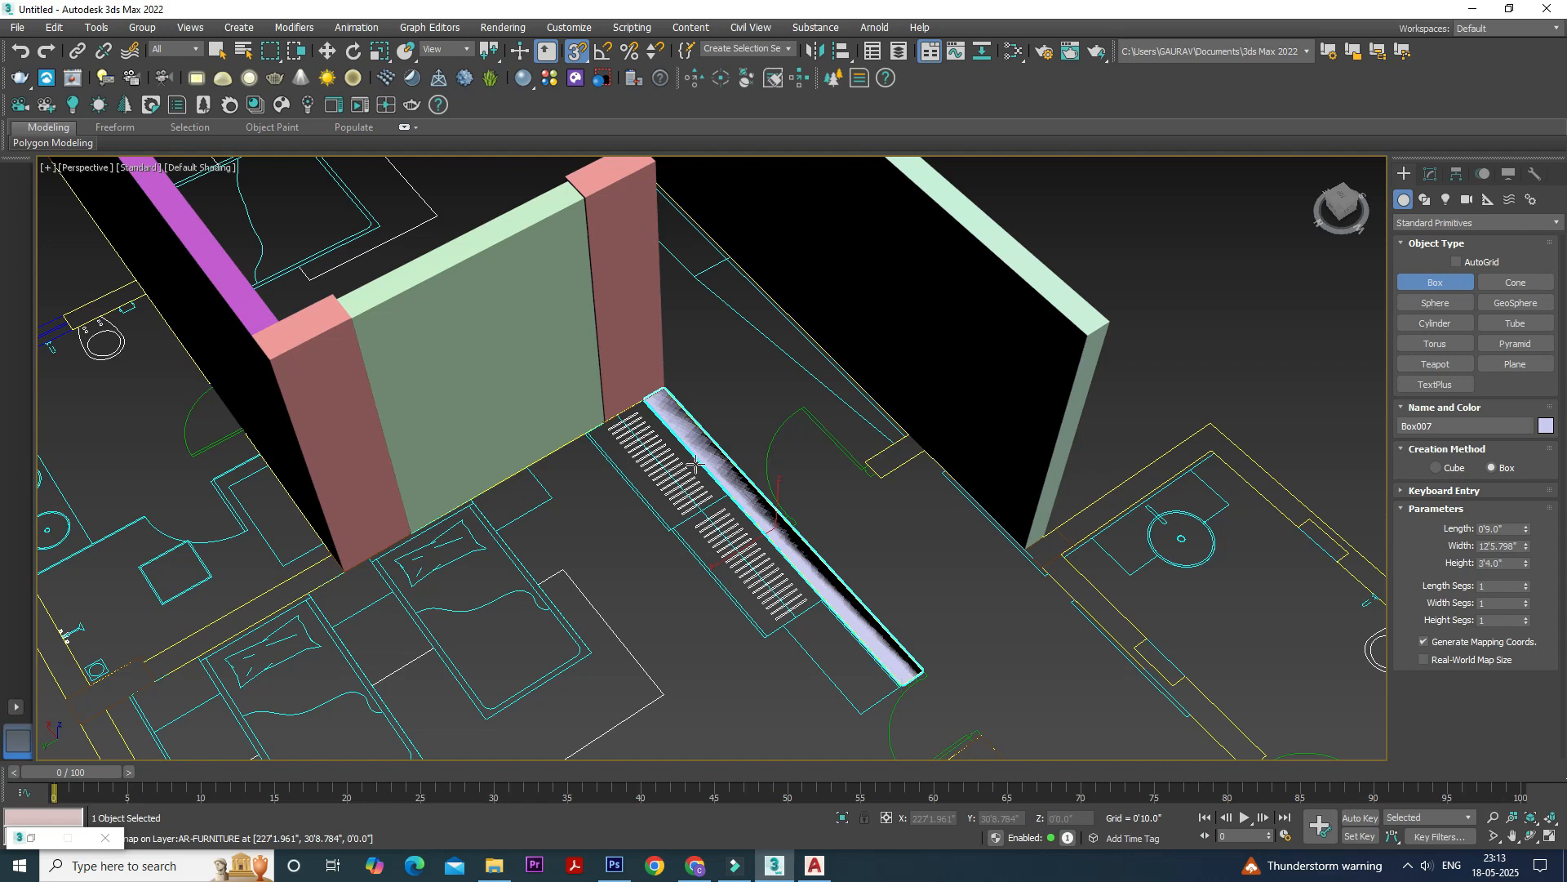
scroll(1082, 533, "up", 10)
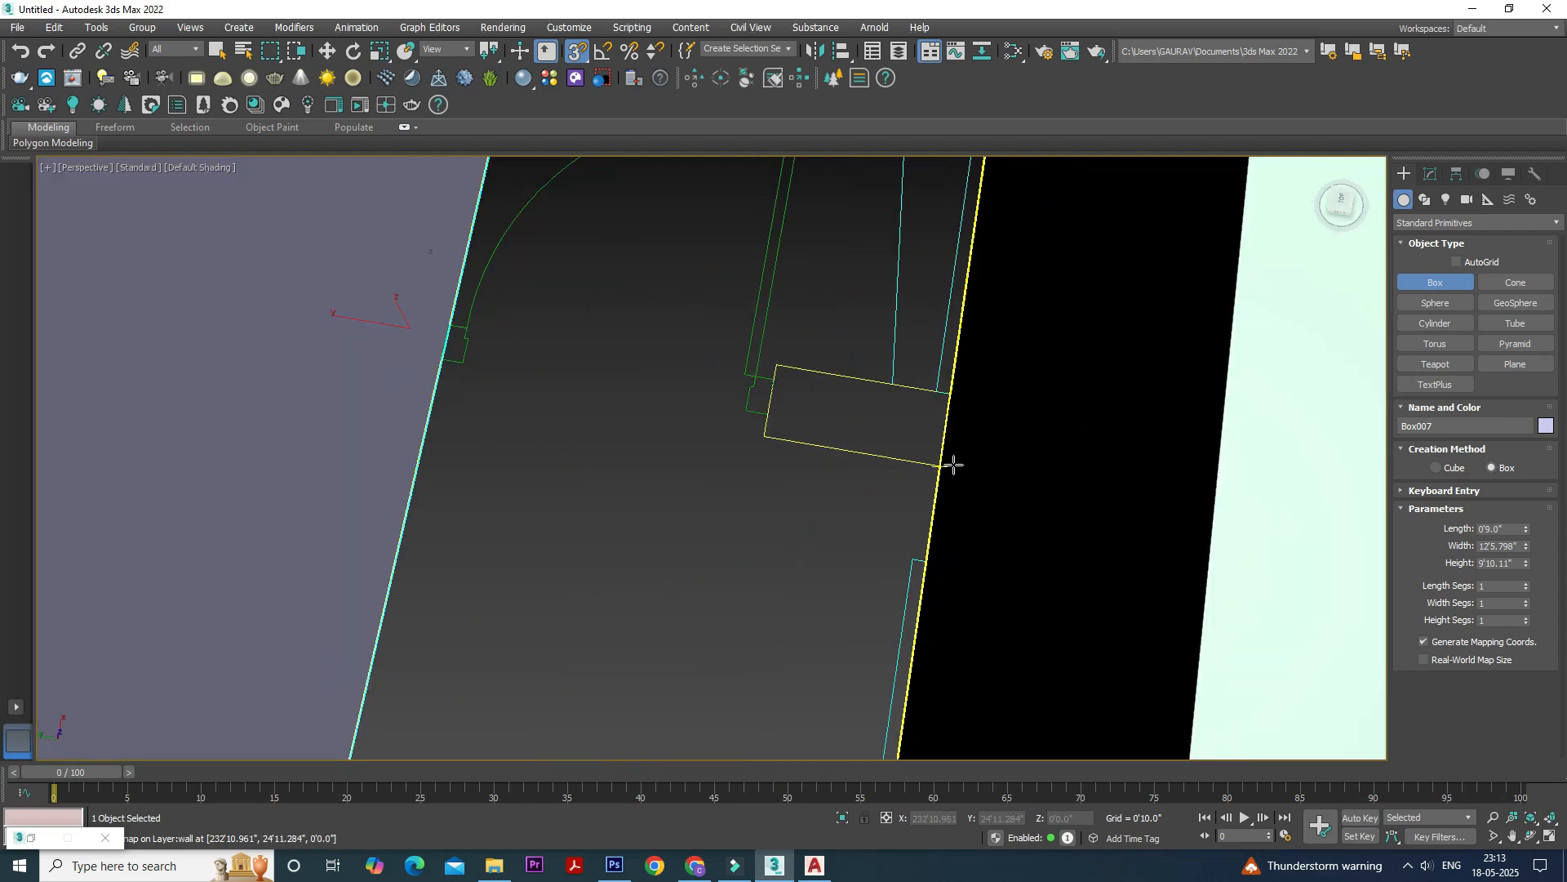
left_click(947, 393)
left_click_drag(947, 393, 767, 440)
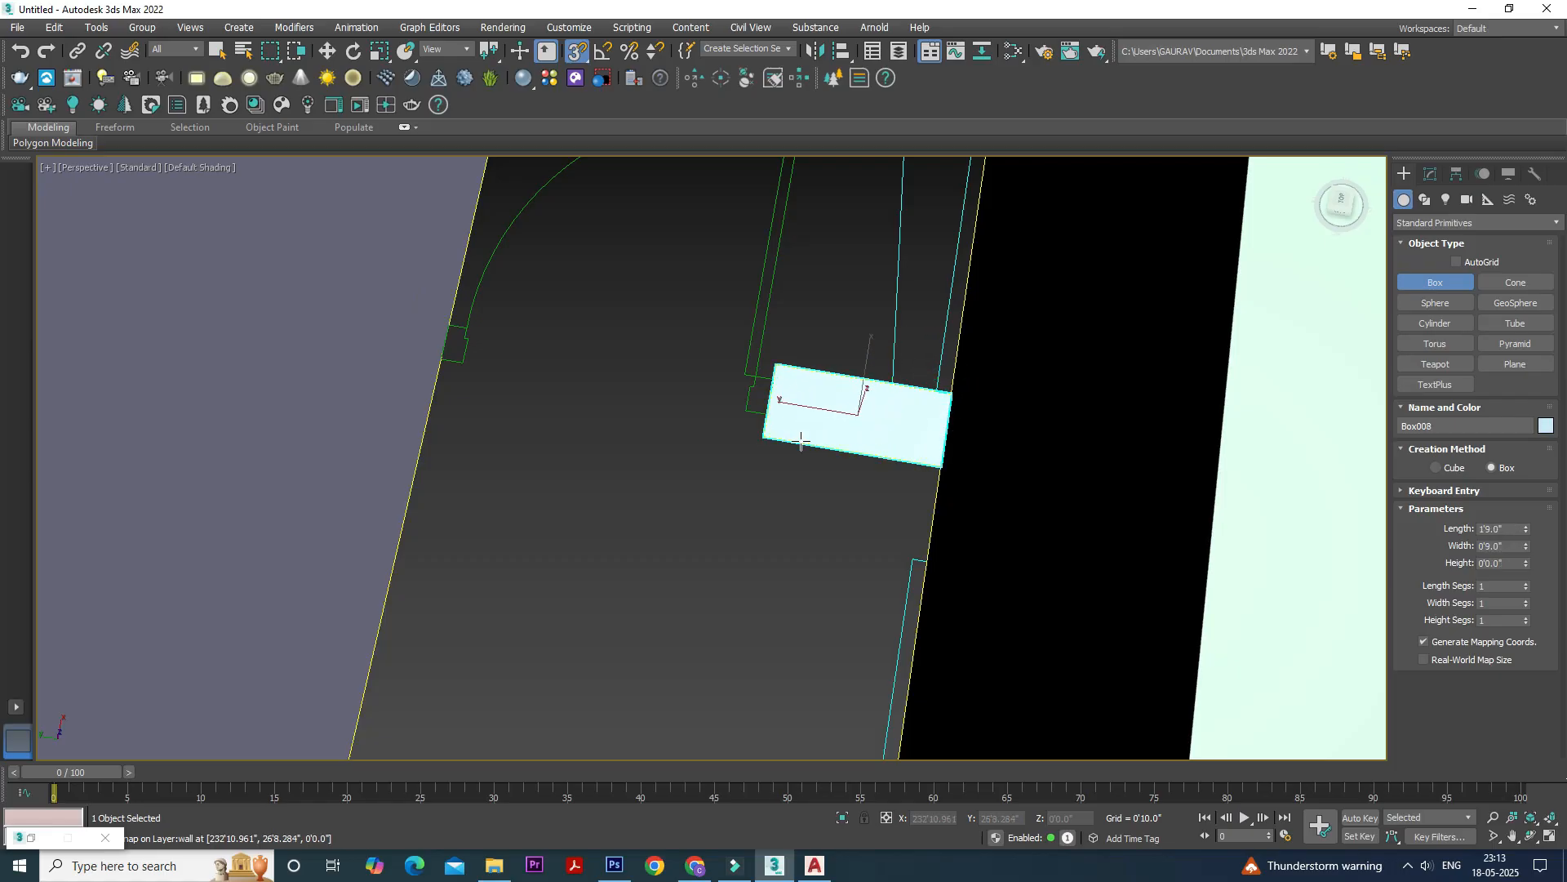
right_click(856, 412)
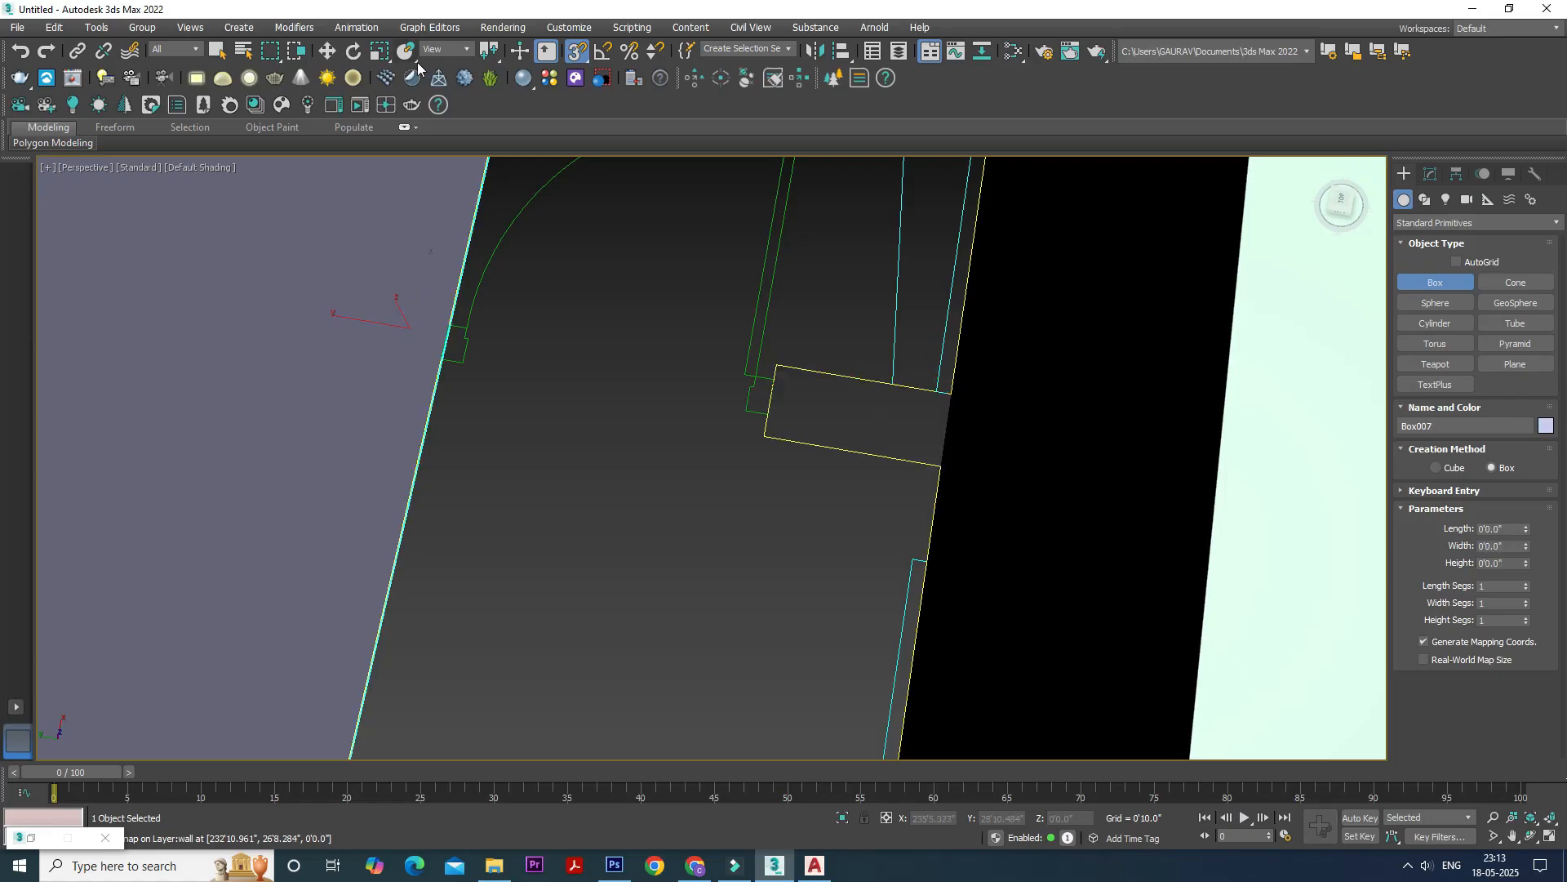
Draw a 1'9" by 9" Rectangle spline over the short wall stub beside the master bedroom door
left_click(1425, 200)
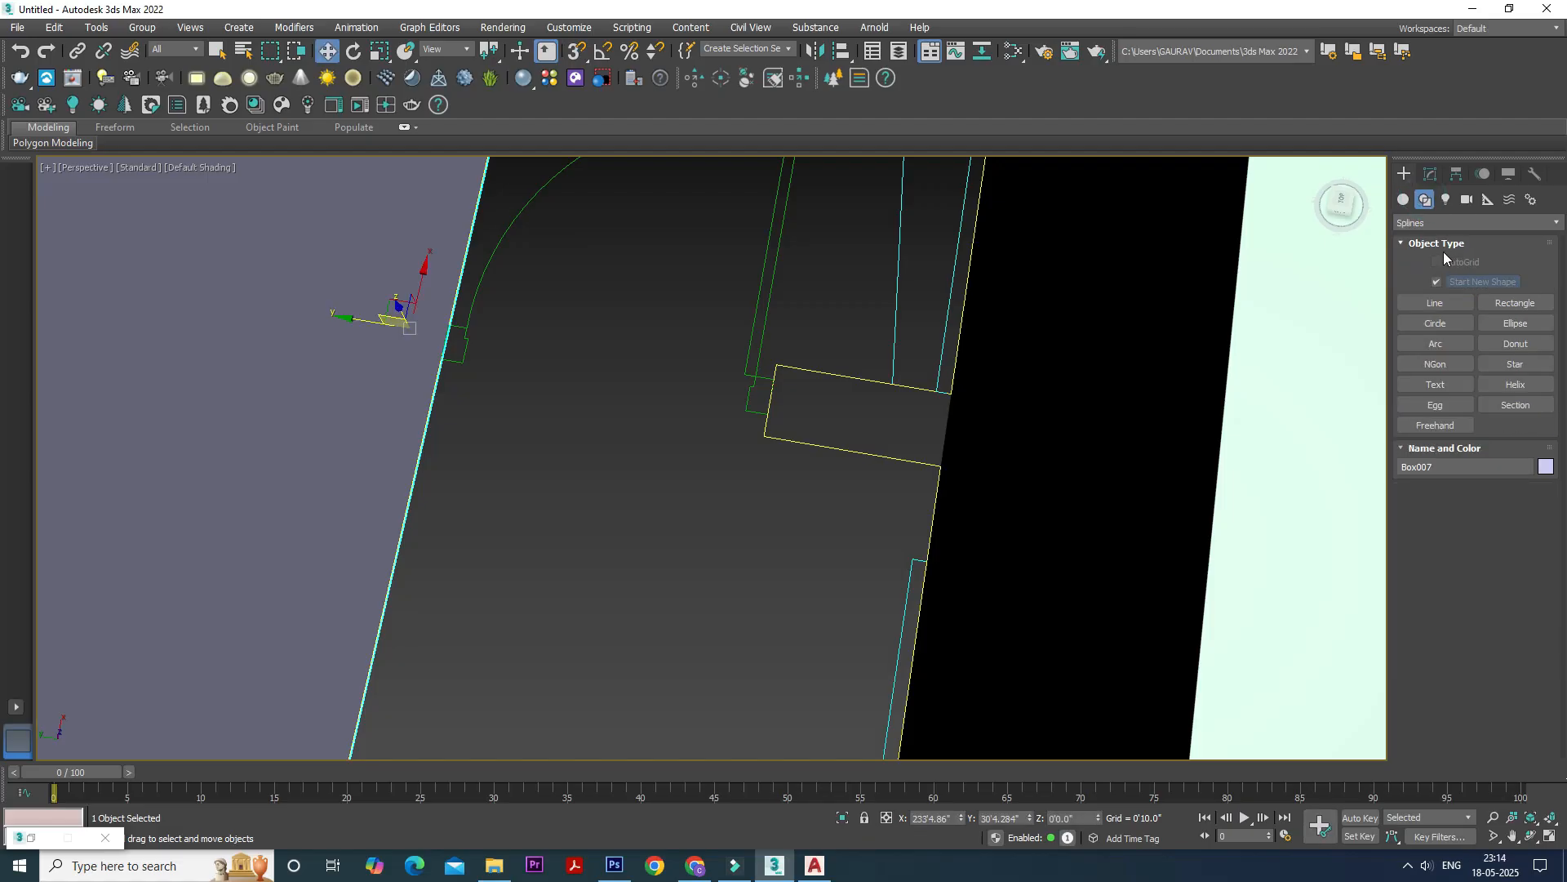
left_click(1523, 304)
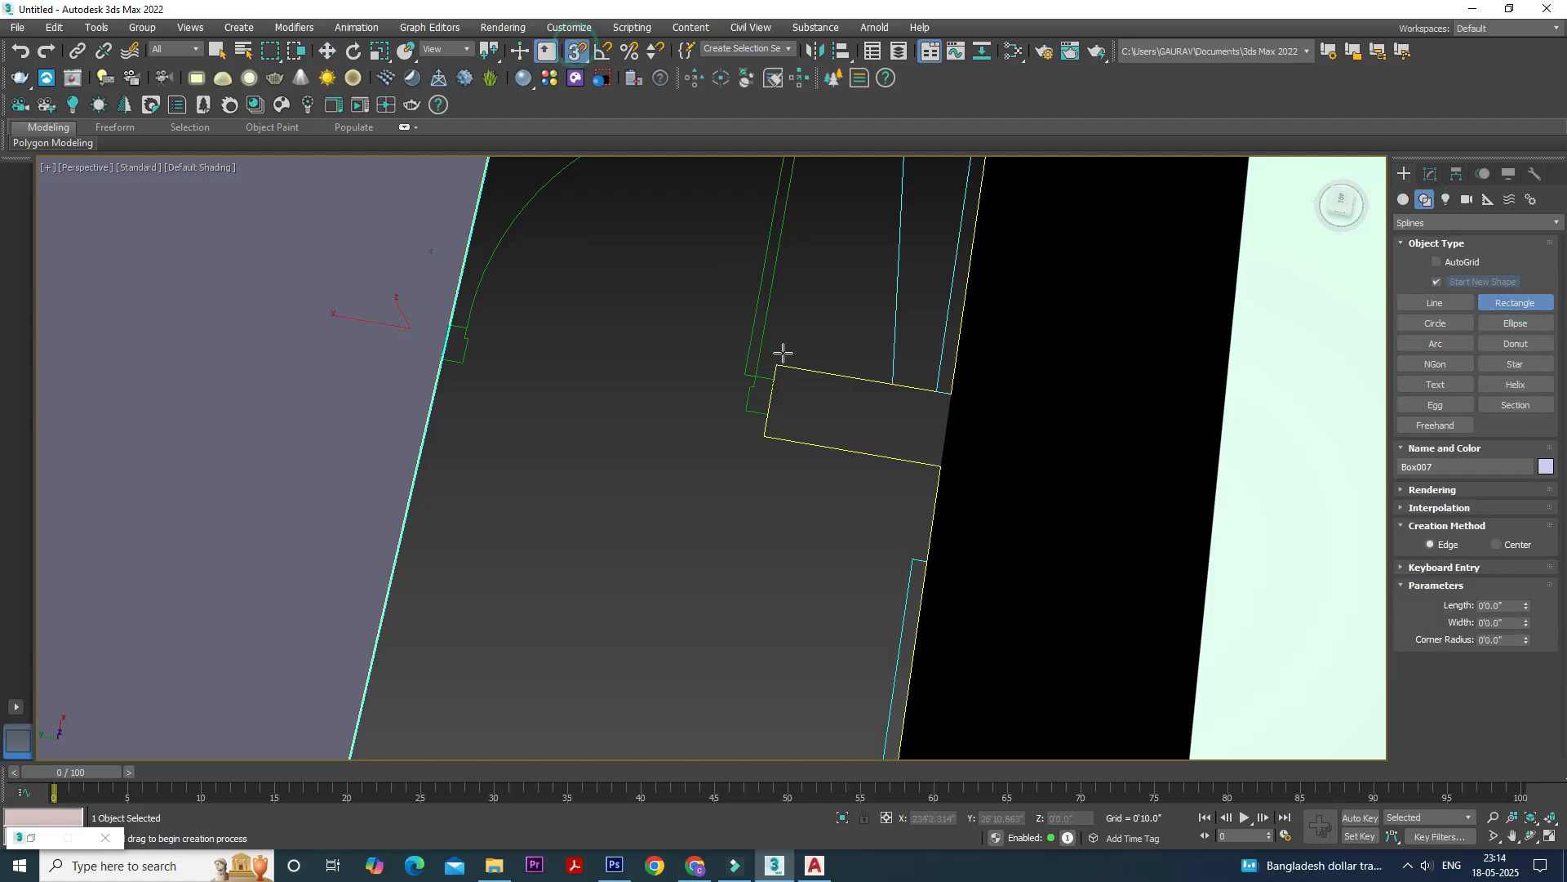
left_click_drag(780, 366, 896, 458)
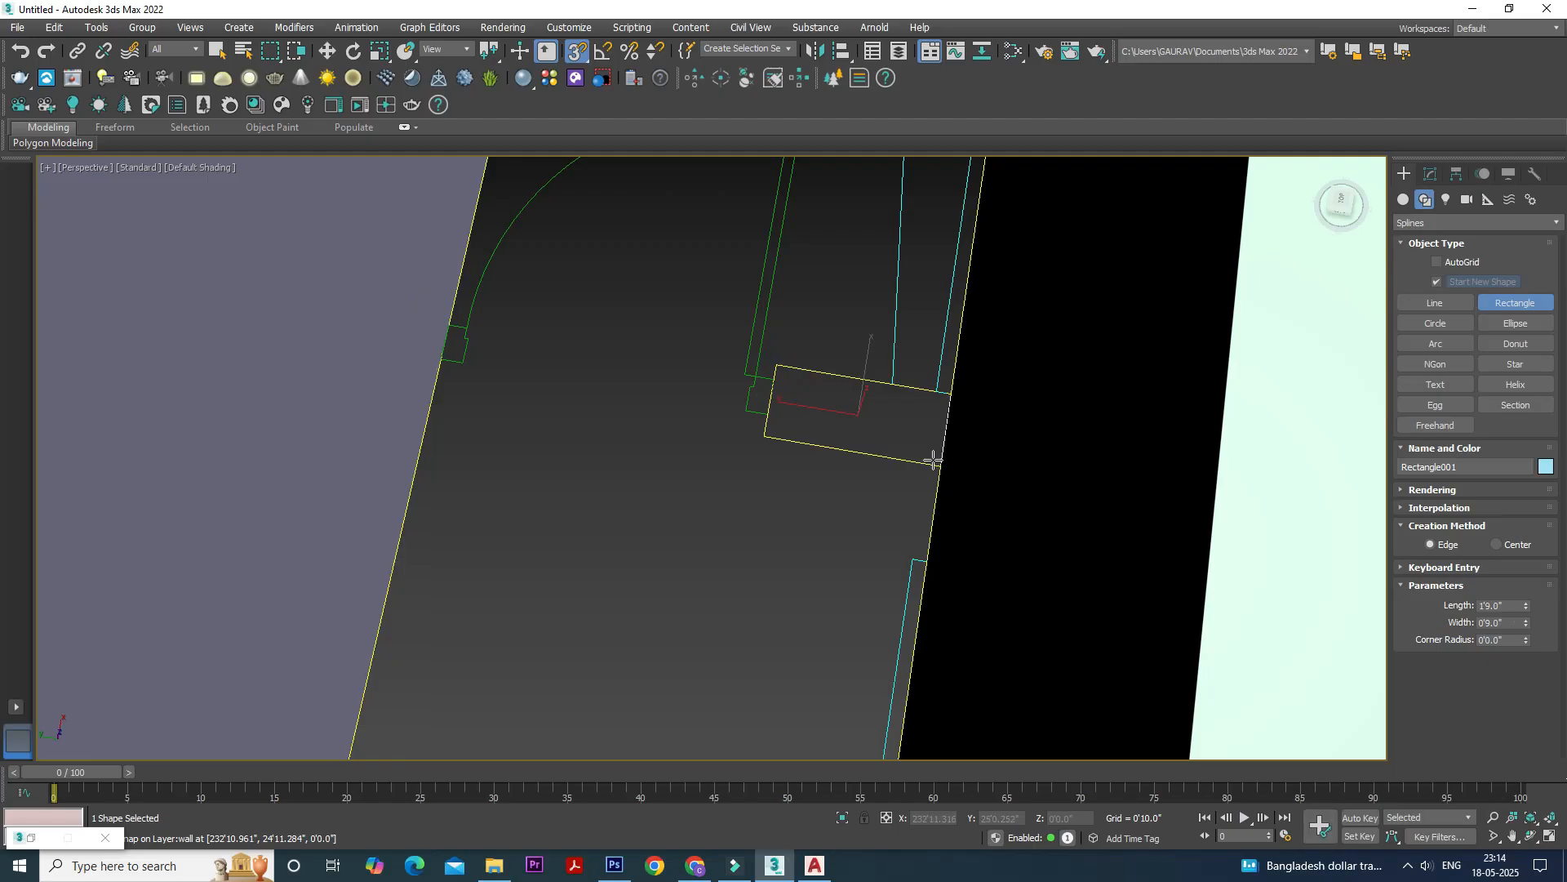
Apply Edit Spline to the rectangle and move its door-side vertices across the doorway to the opposite wall face
left_click(1430, 174)
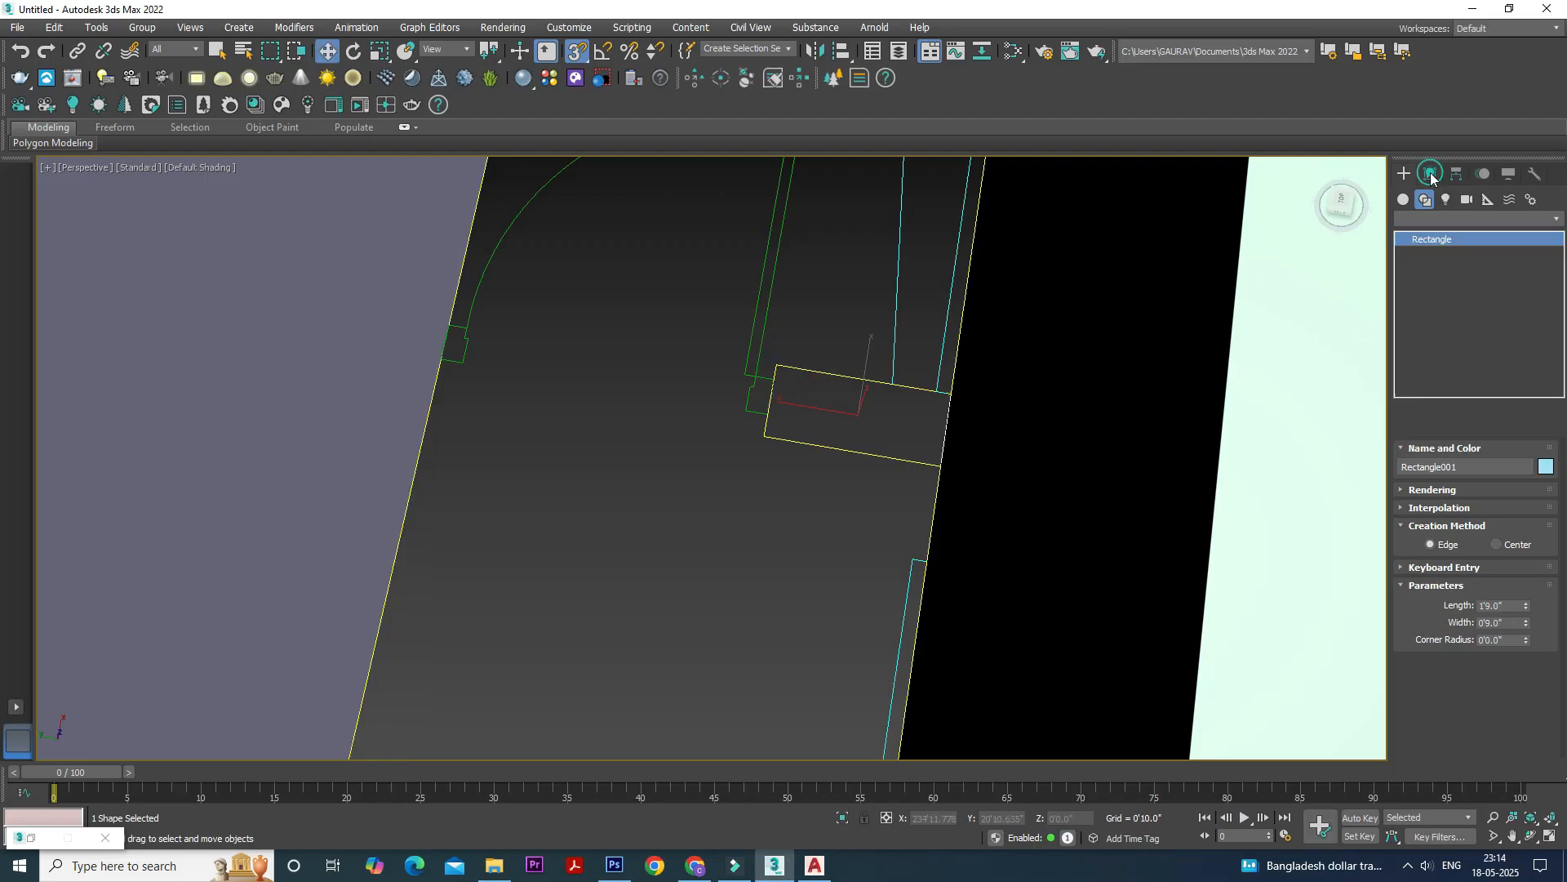
left_click(1460, 218)
type("esh")
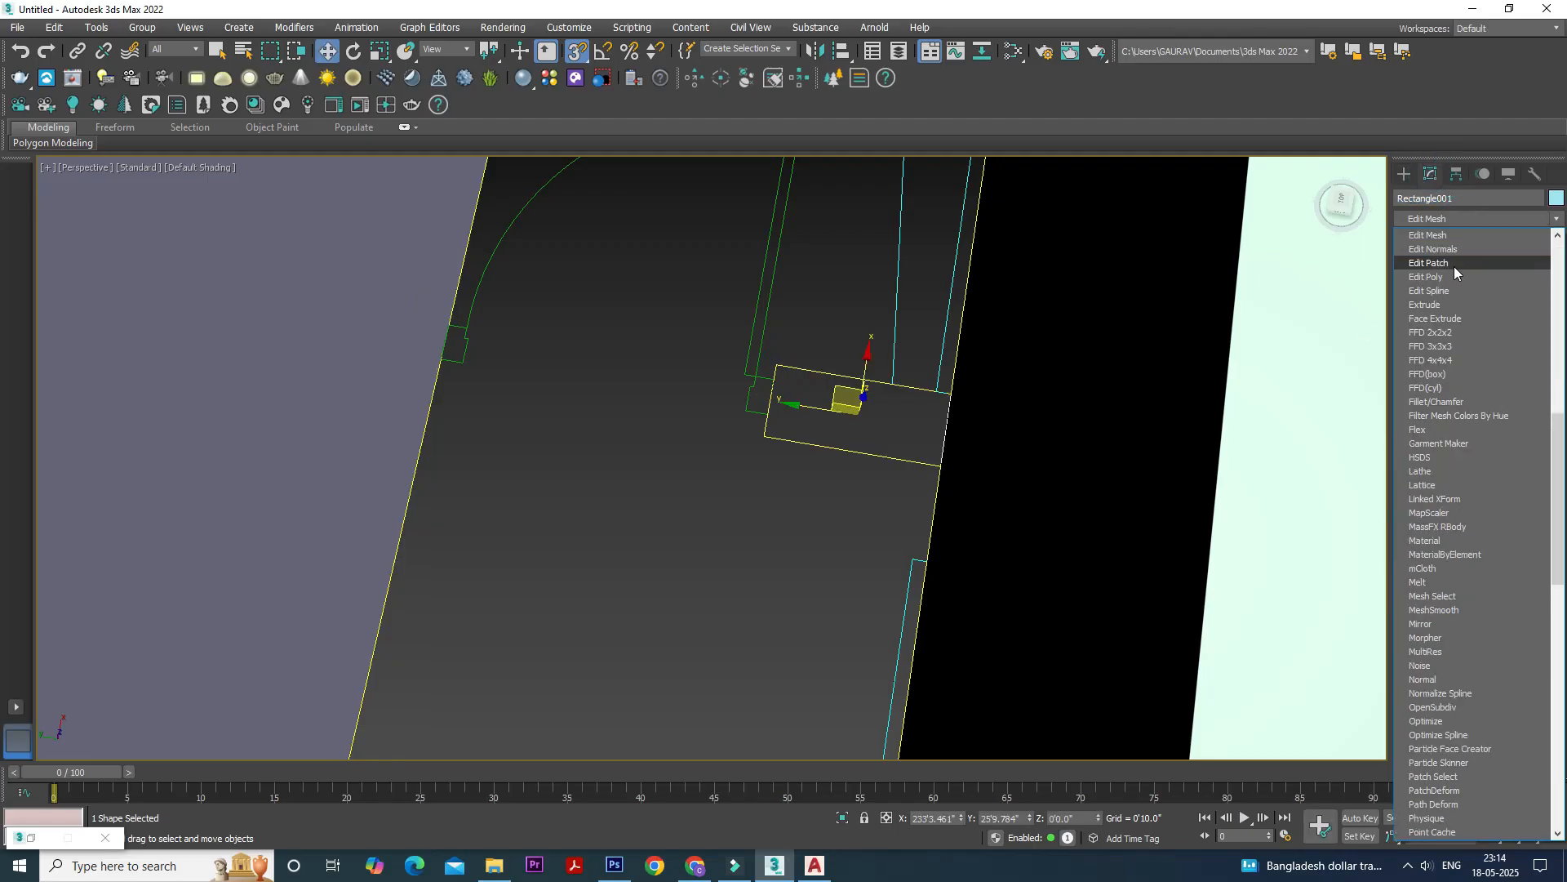
left_click(1451, 290)
key("1")
left_click_drag(784, 269, 396, 387)
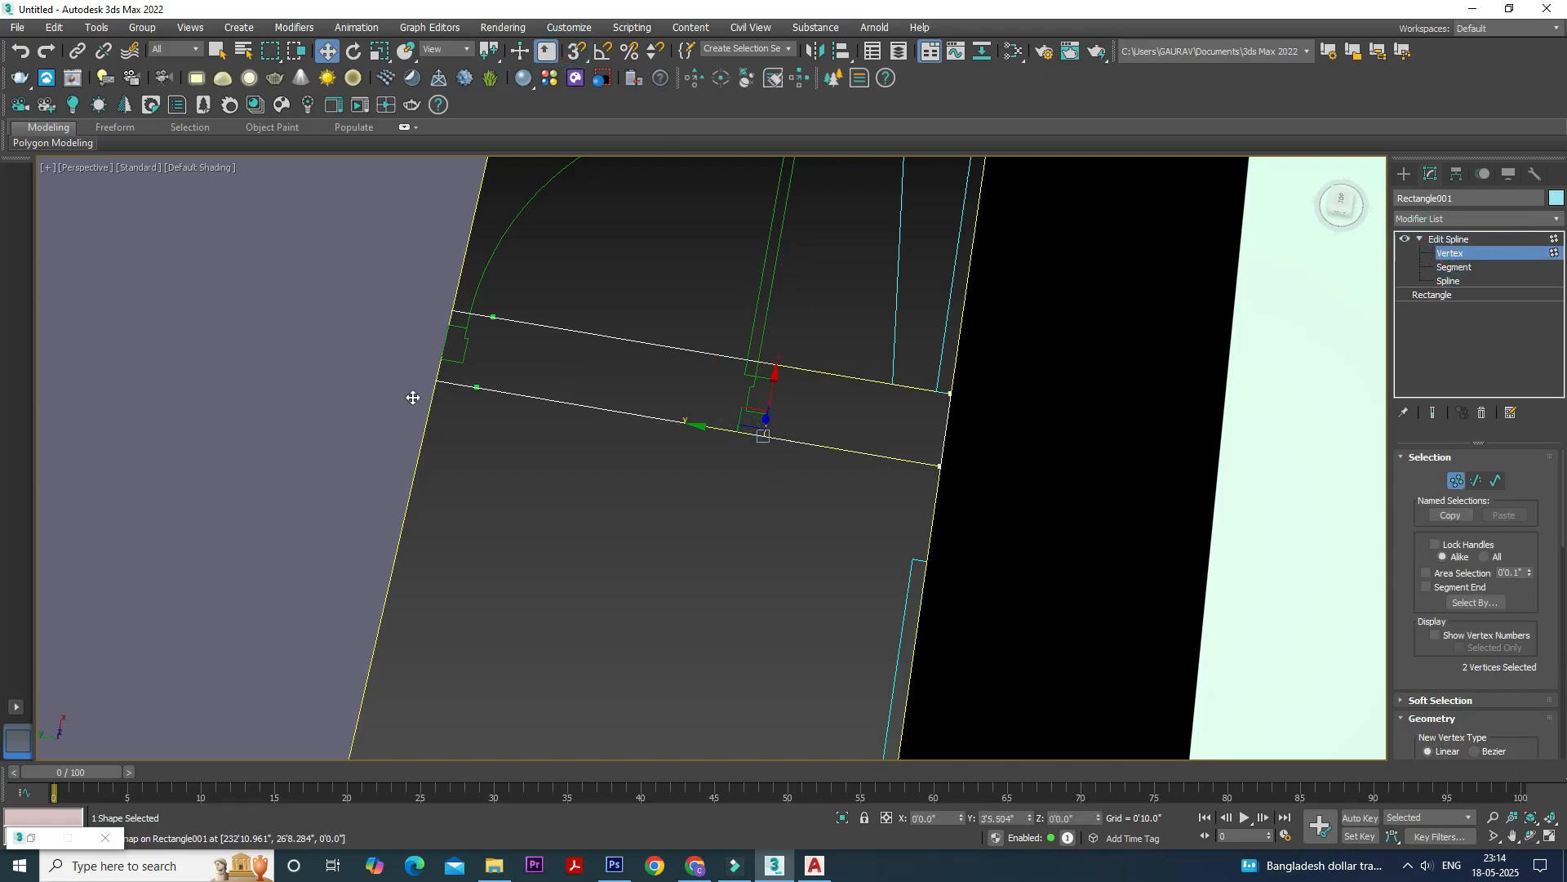
left_click_drag(411, 400, 410, 400)
left_click(1451, 242)
Extrude the rectangle spanning the master bedroom doorway by 9'10.11"
left_click(1485, 219)
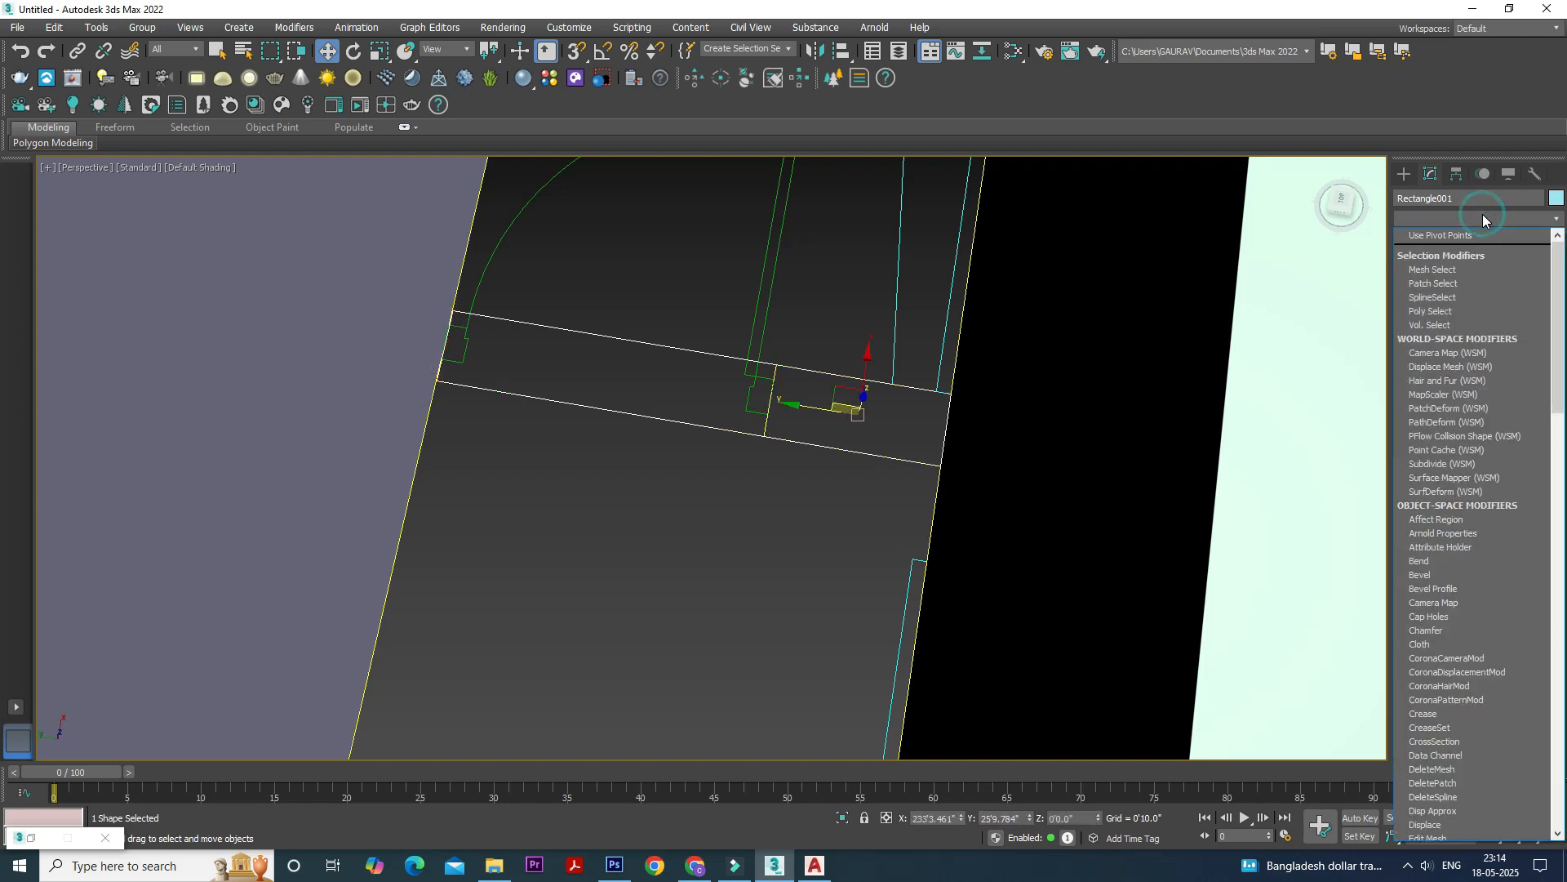
key("e")
left_click(1466, 305)
scroll(767, 559, "down", 6)
middle_click_drag(766, 559, 958, 448, "alt")
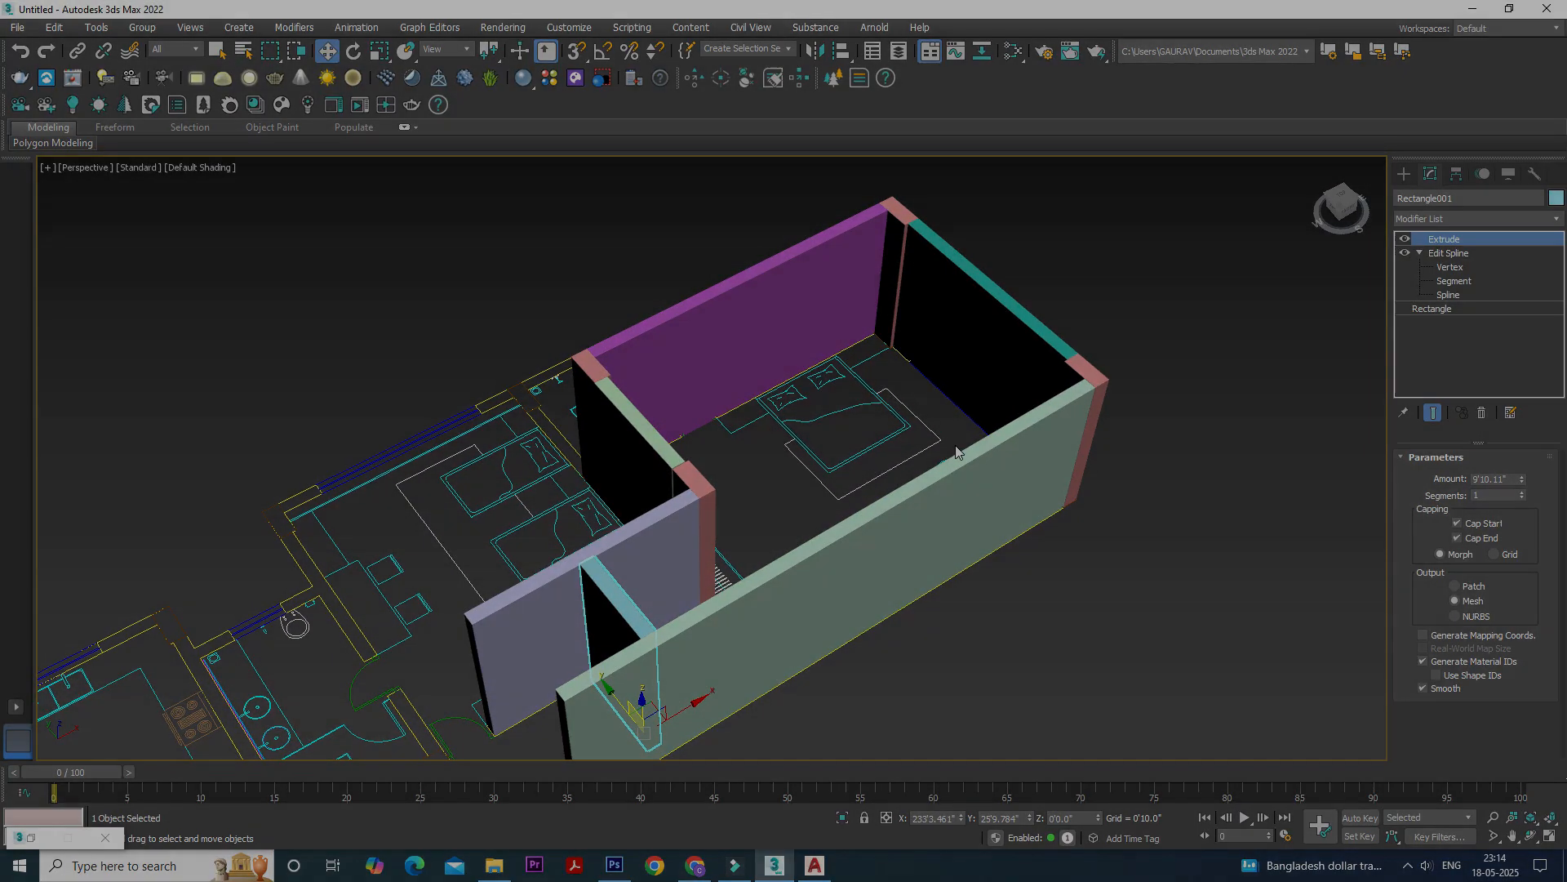